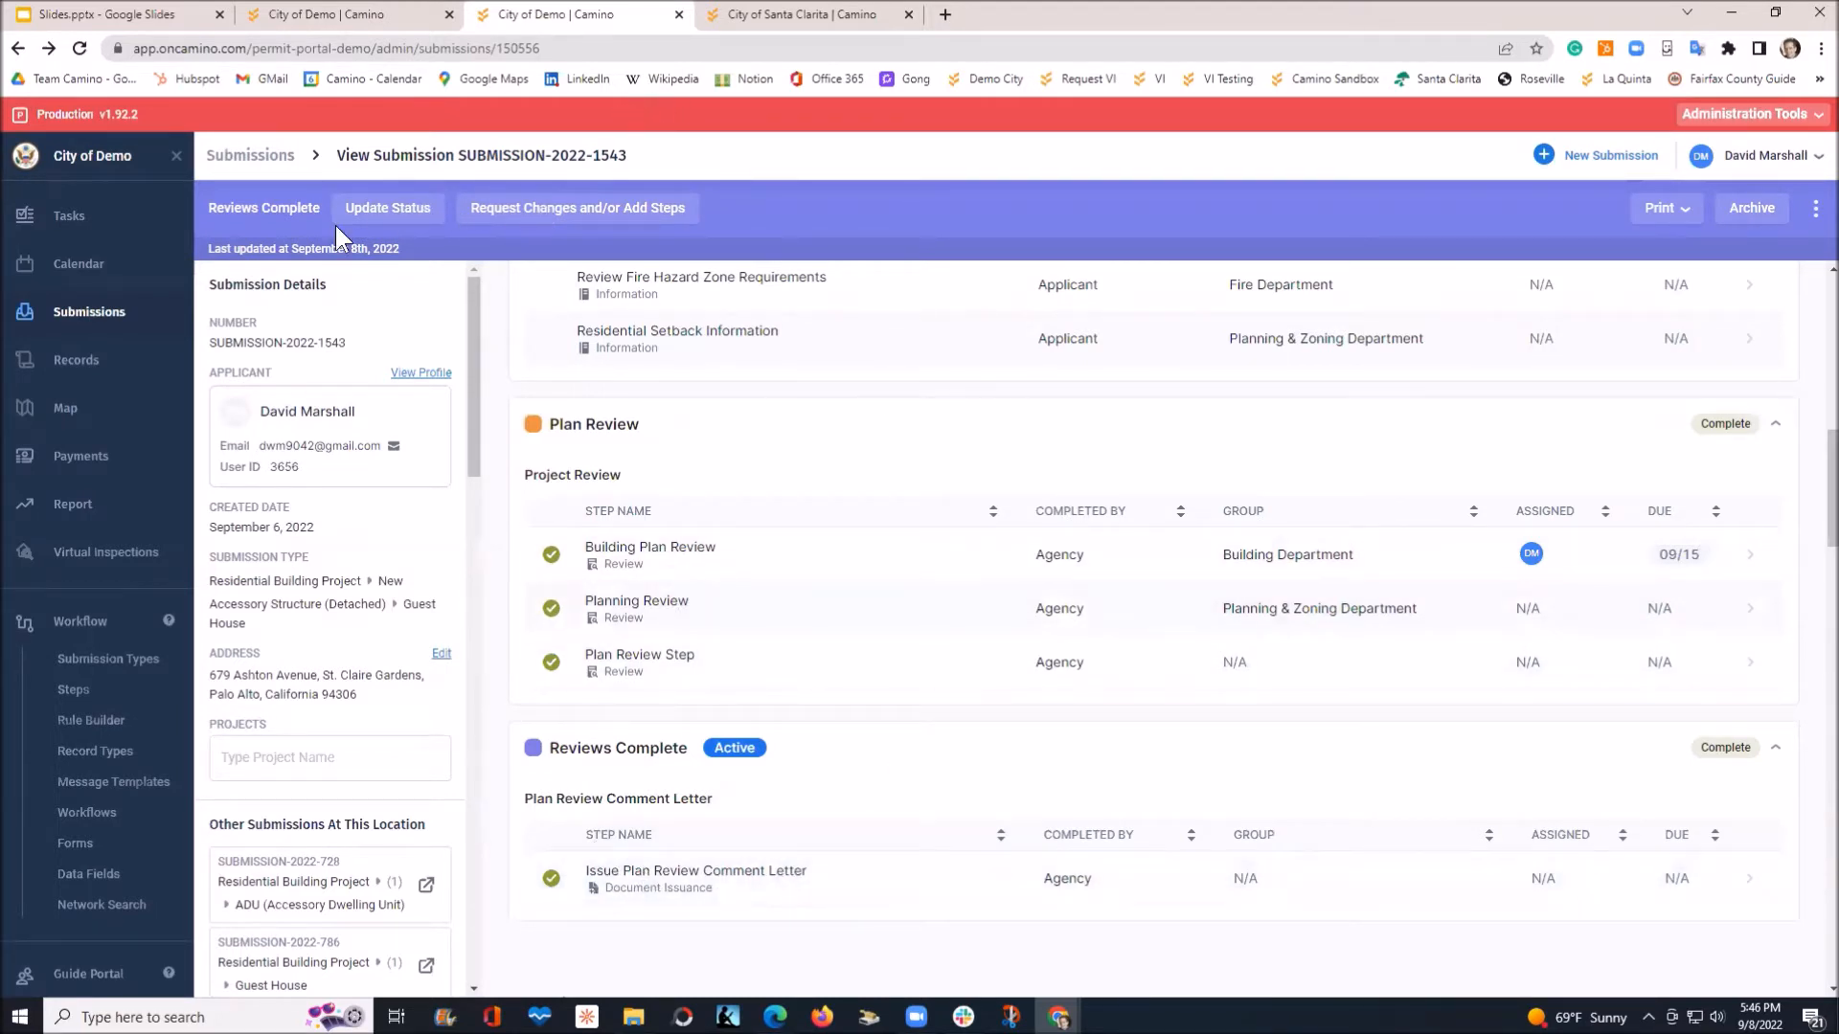
Change submission SUBMISSION-2022-1543's status from Reviews Complete to Permit Issued
{"action": "left_click", "coordinate": [379, 210]}
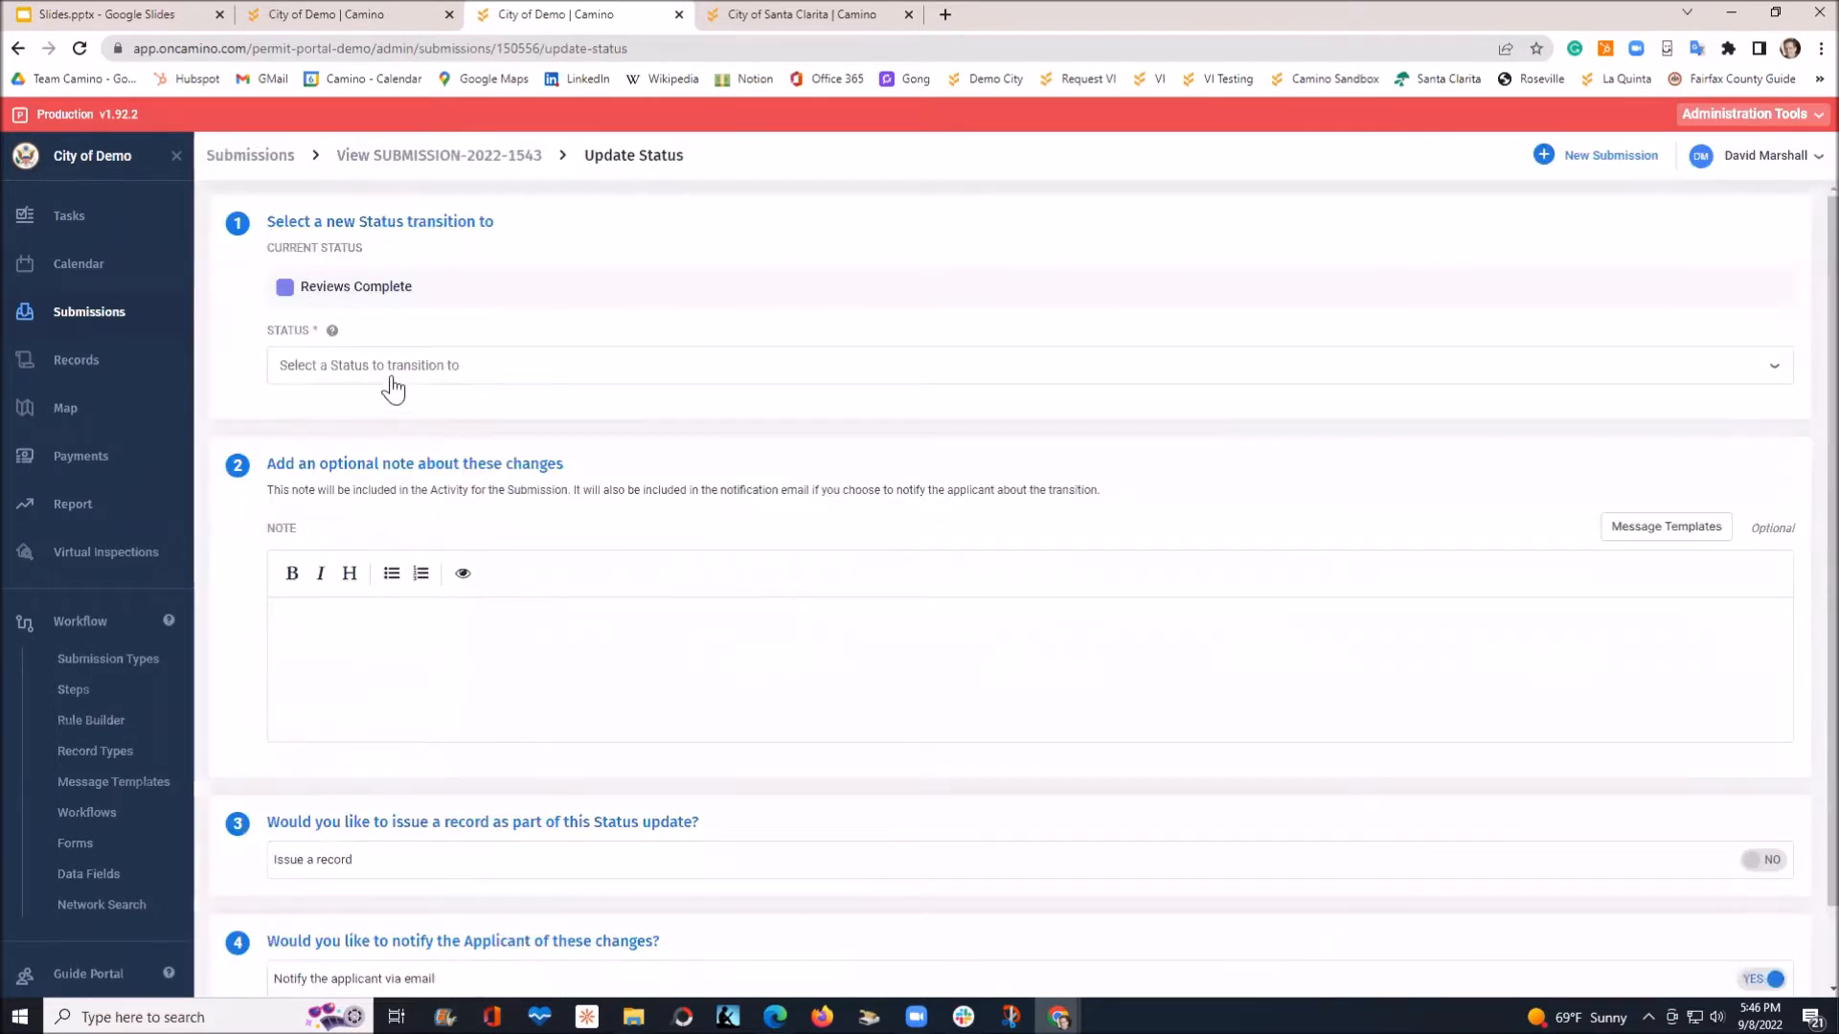
{"action": "left_click", "coordinate": [392, 379]}
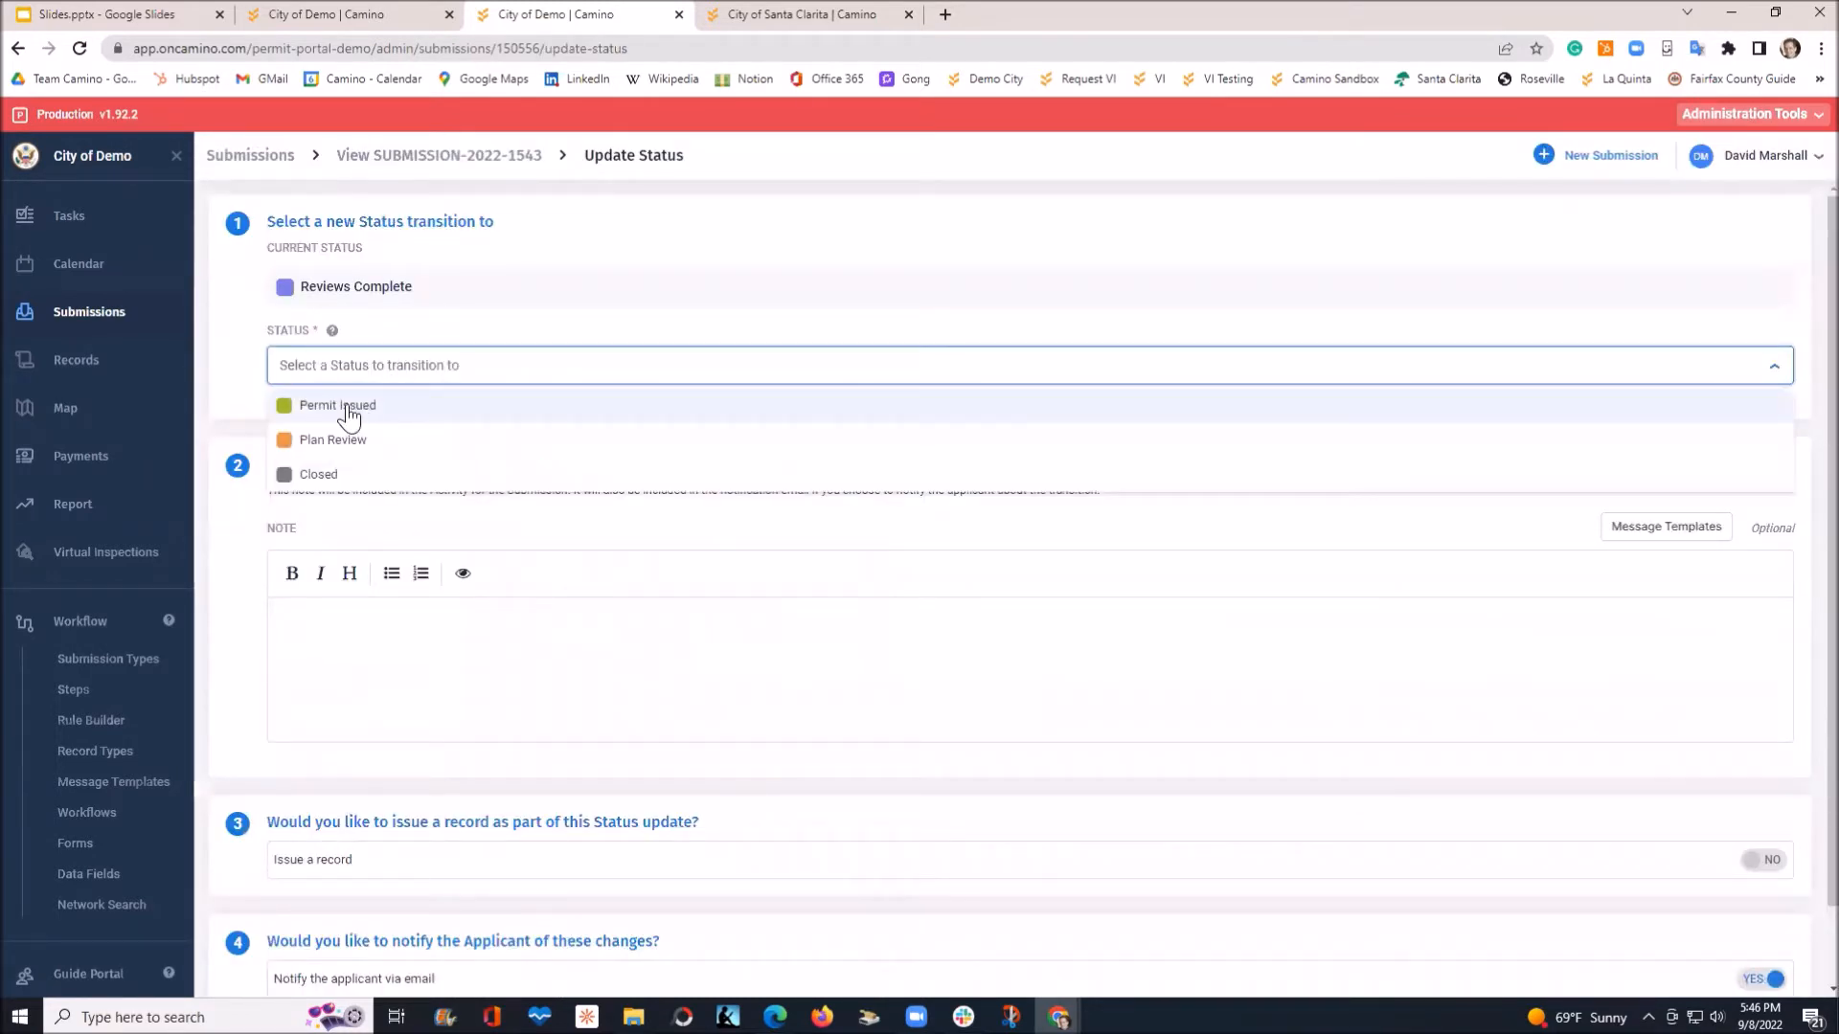
{"action": "left_click", "coordinate": [347, 407]}
{"action": "scroll", "coordinate": [437, 596], "scroll_direction": "down", "scroll_amount": 1}
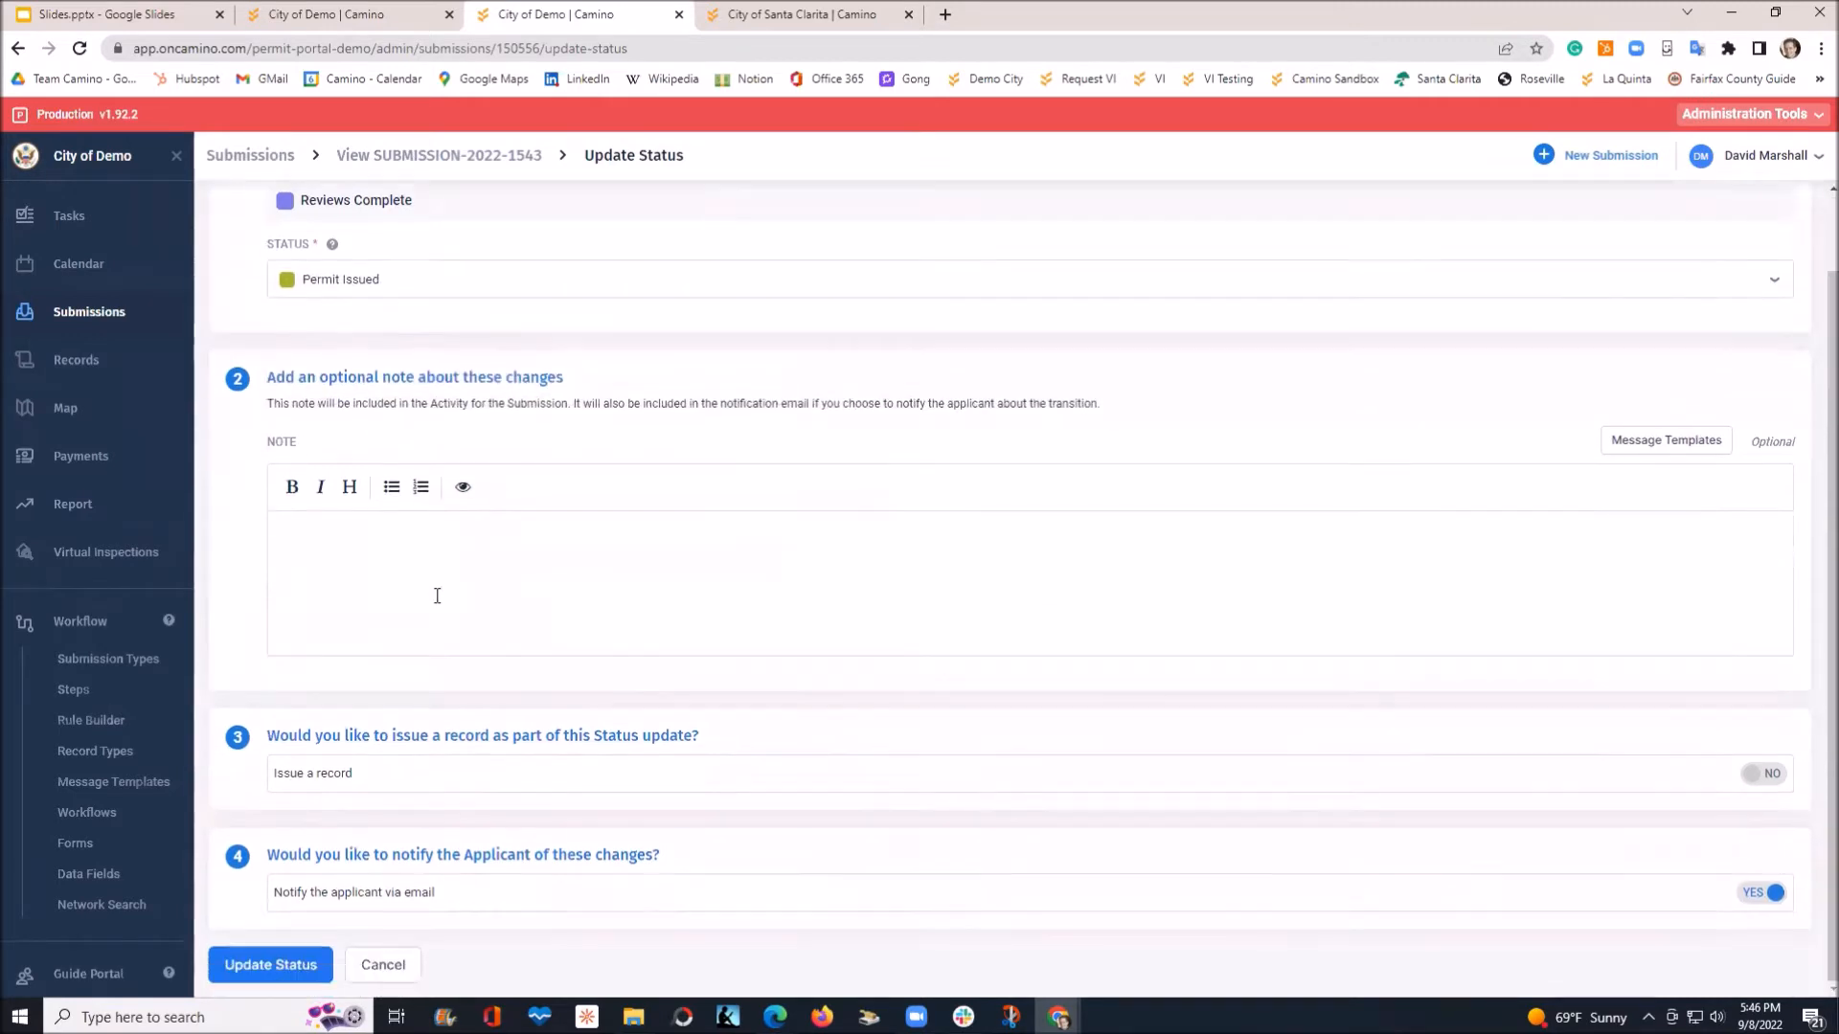
{"action": "left_click", "coordinate": [278, 970]}
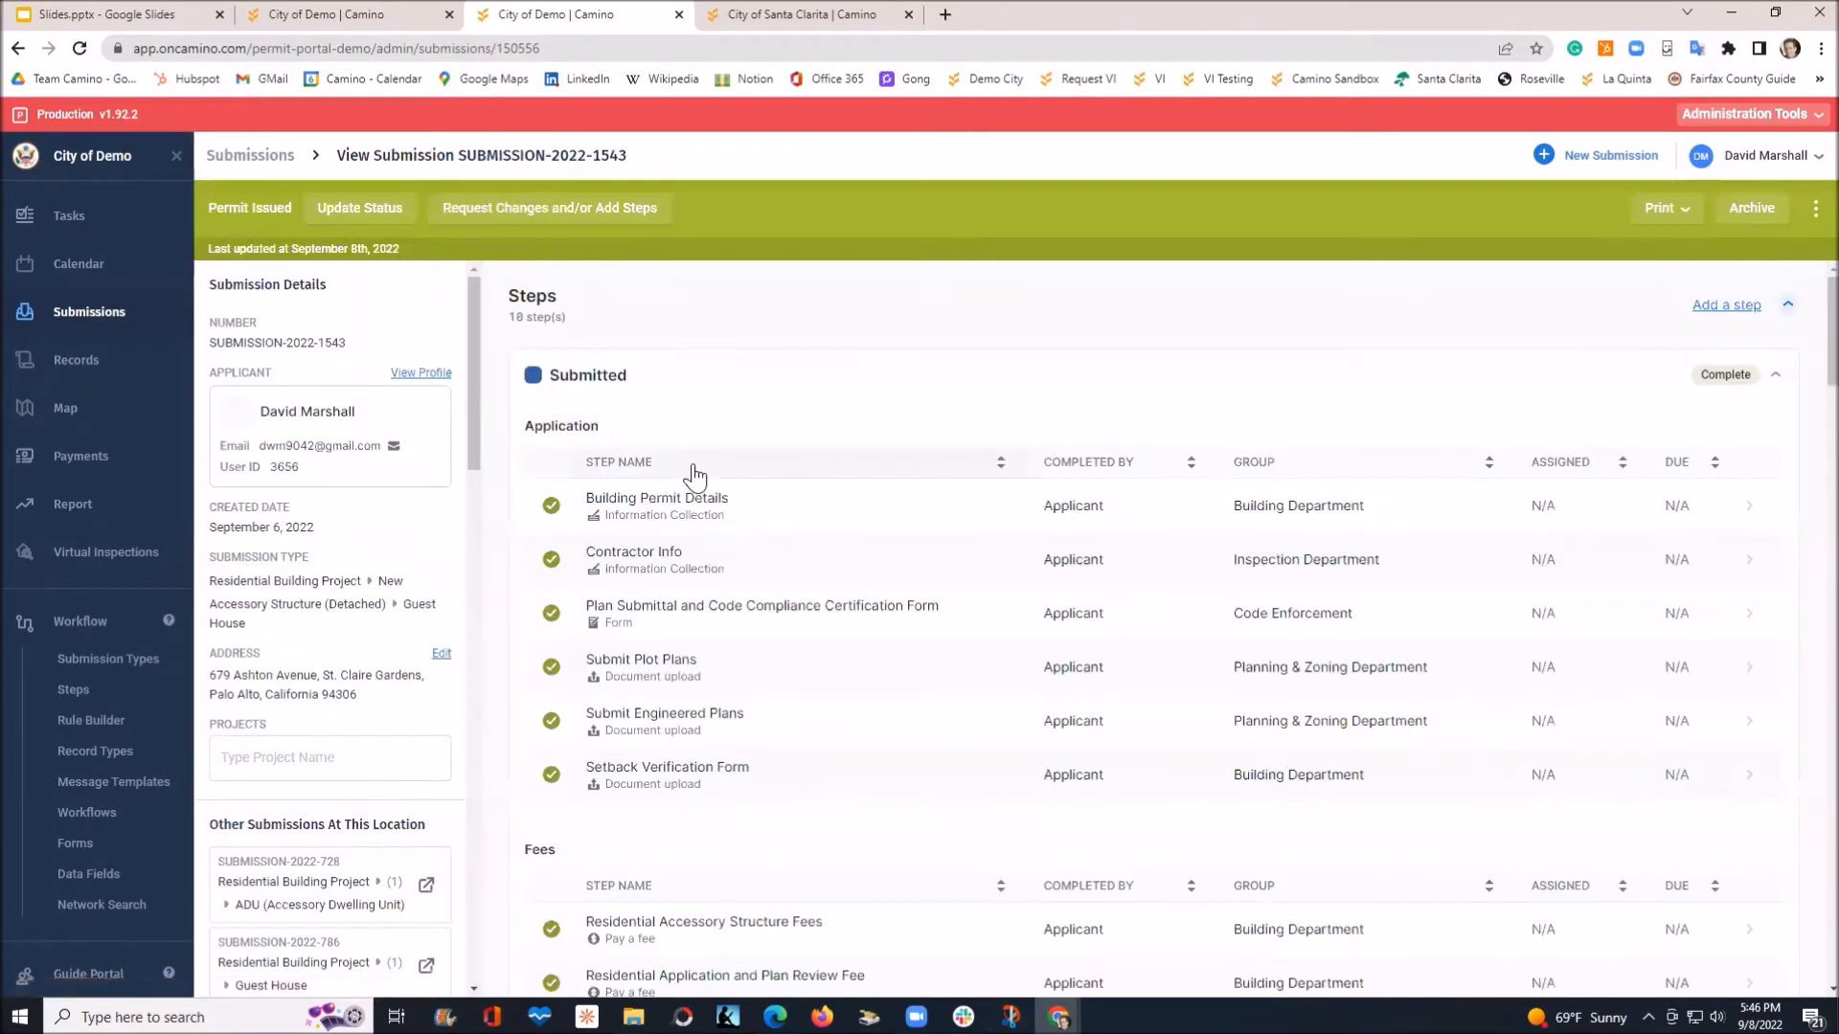
{"action": "scroll", "coordinate": [696, 476], "scroll_direction": "down", "scroll_amount": 2}
{"action": "scroll", "coordinate": [713, 478], "scroll_direction": "down", "scroll_amount": 4}
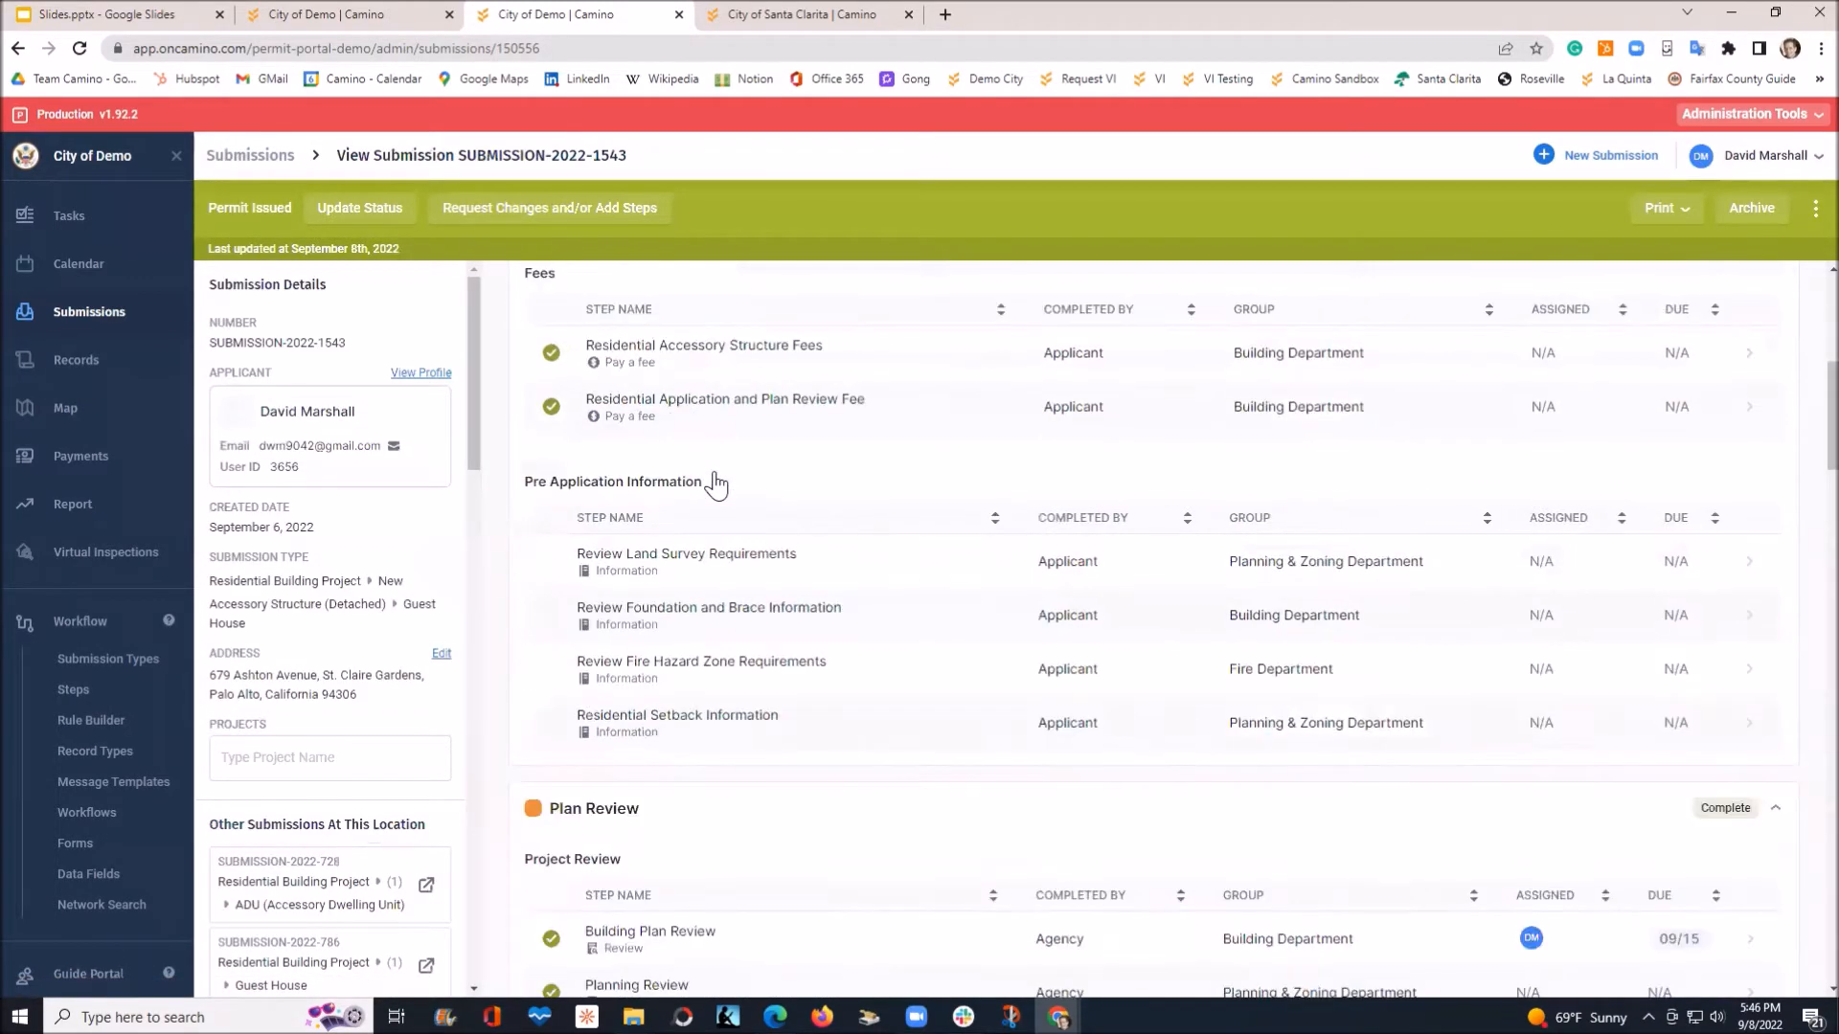
{"action": "scroll", "coordinate": [728, 484], "scroll_direction": "down", "scroll_amount": 6}
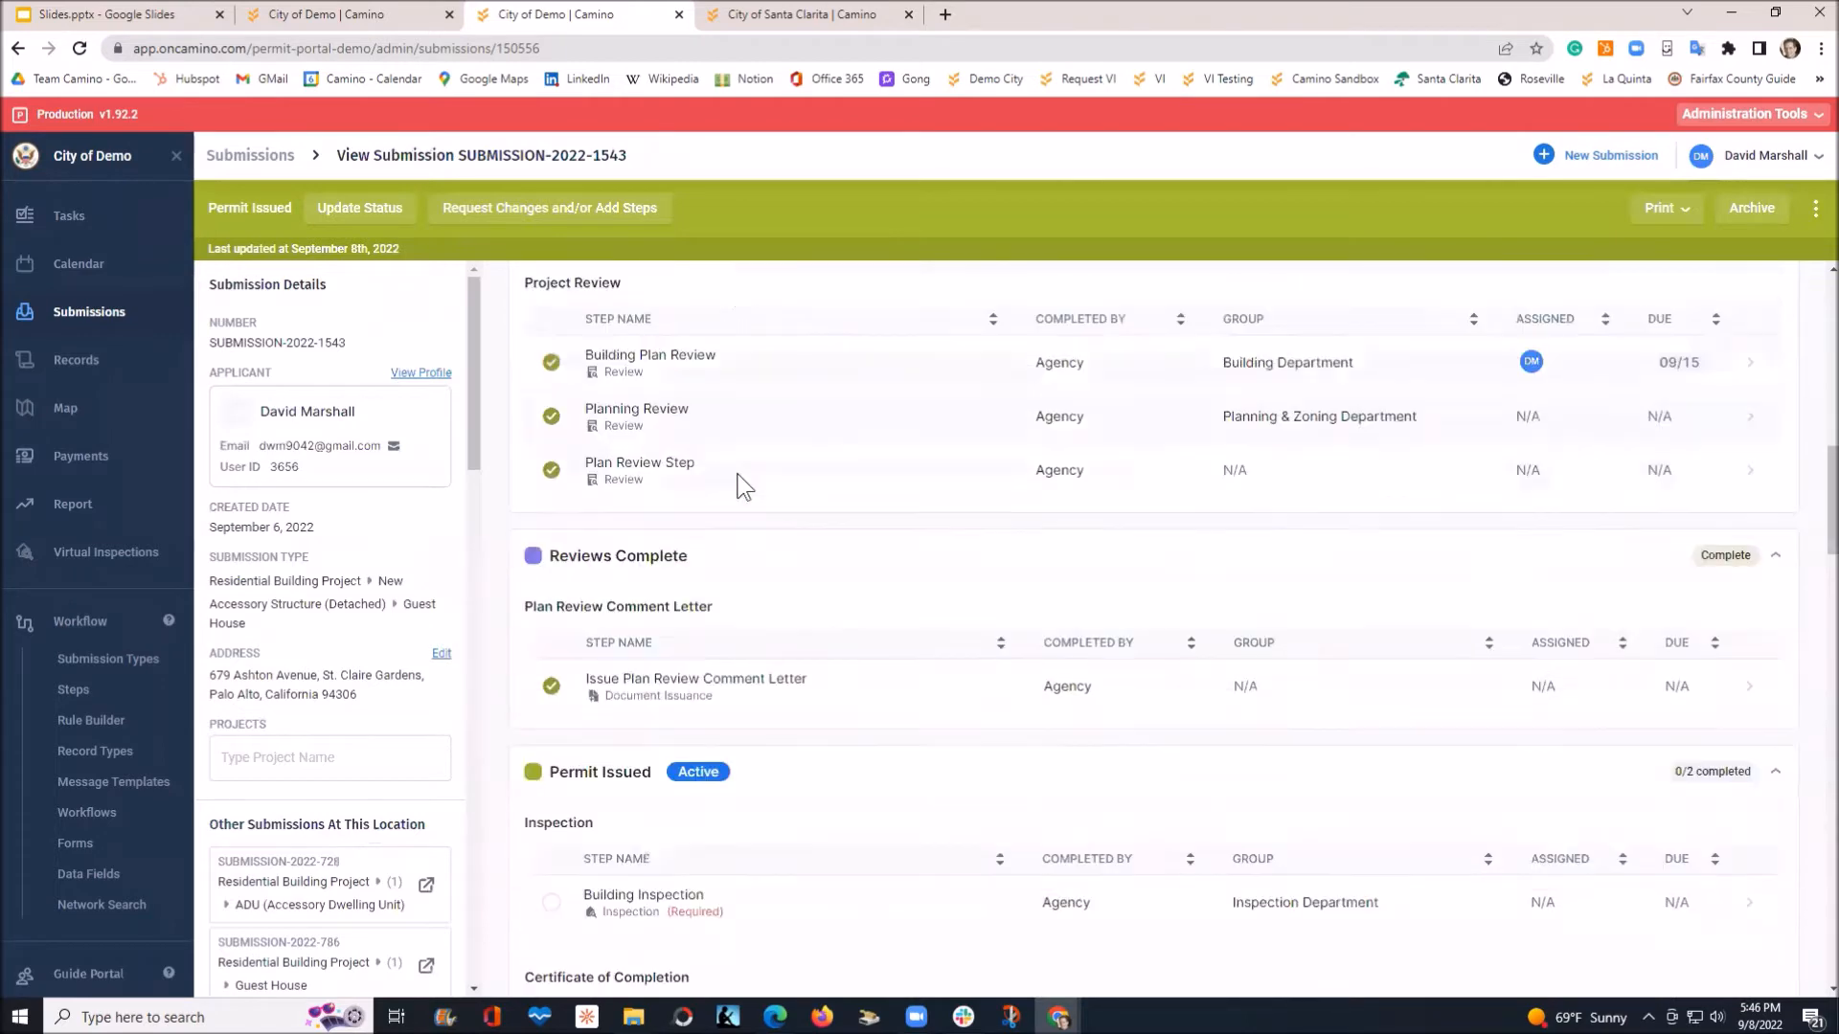
{"action": "scroll", "coordinate": [745, 486], "scroll_direction": "down", "scroll_amount": 2}
{"action": "left_click", "coordinate": [628, 723]}
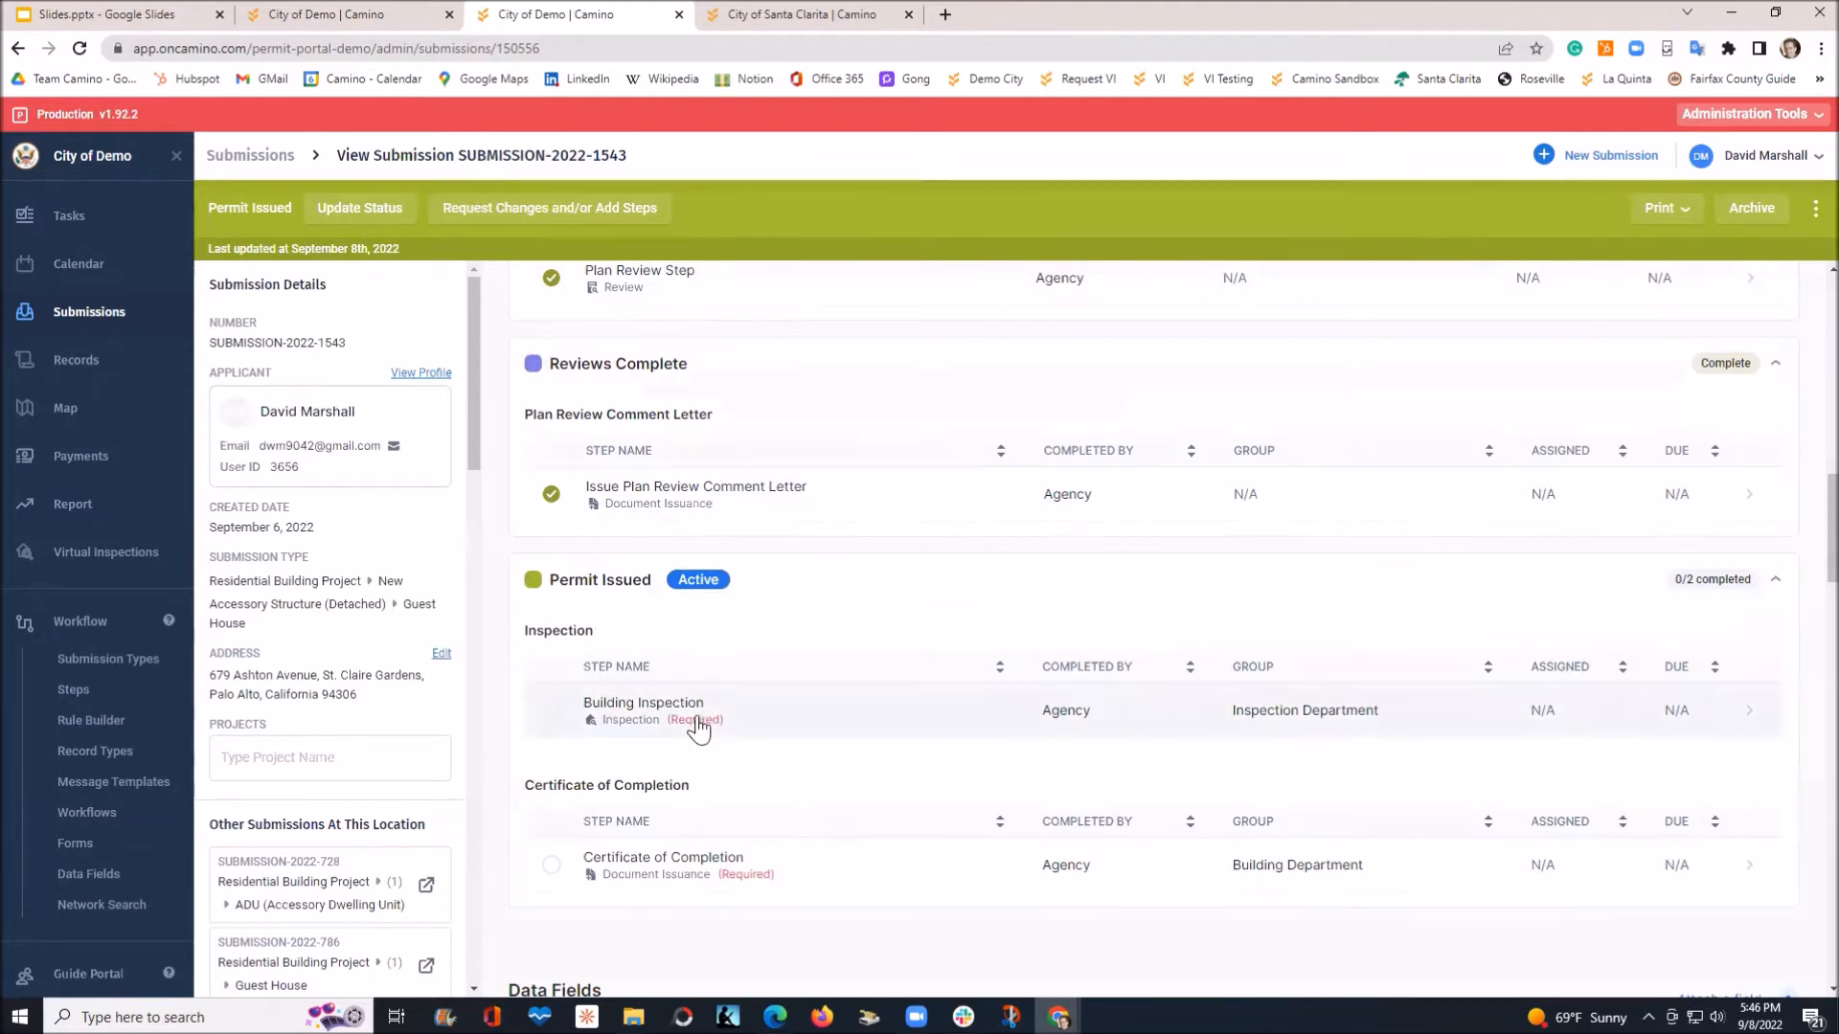
Reload the applicant portal tab and scroll its Steps panel down to the Inspection step
{"action": "left_click", "coordinate": [326, 8]}
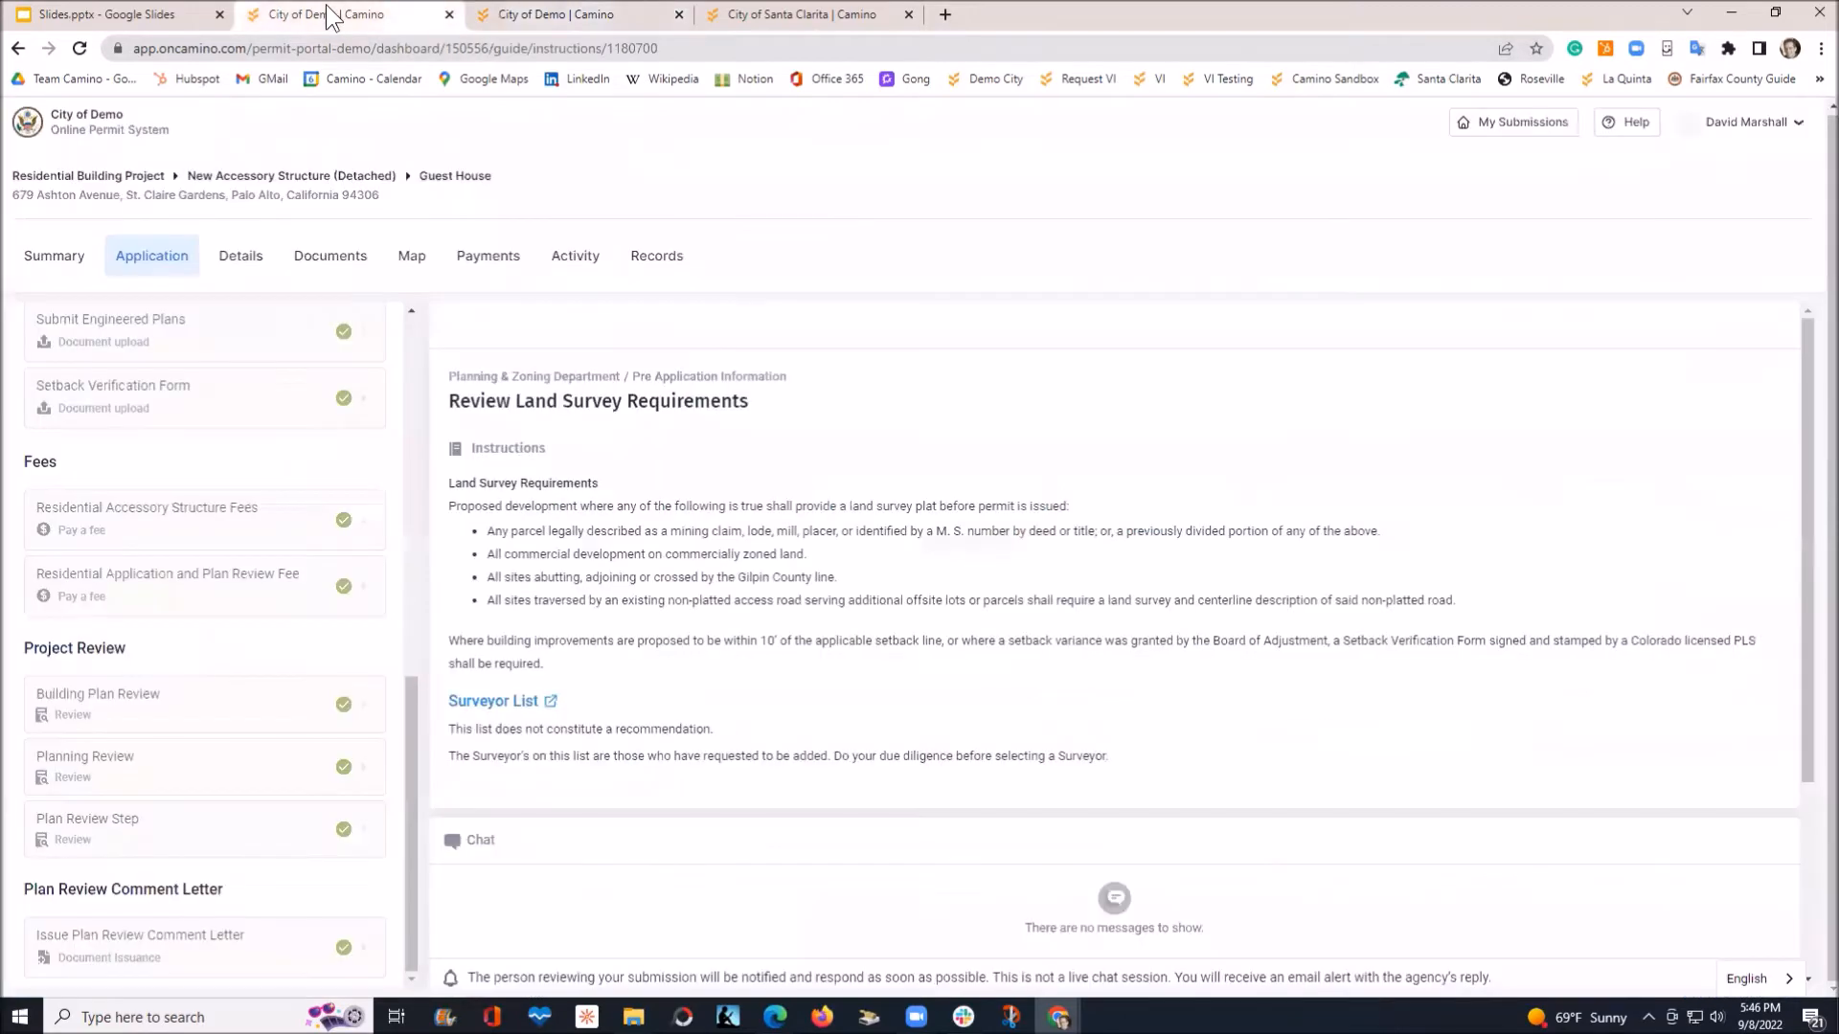
{"action": "left_click", "coordinate": [81, 49]}
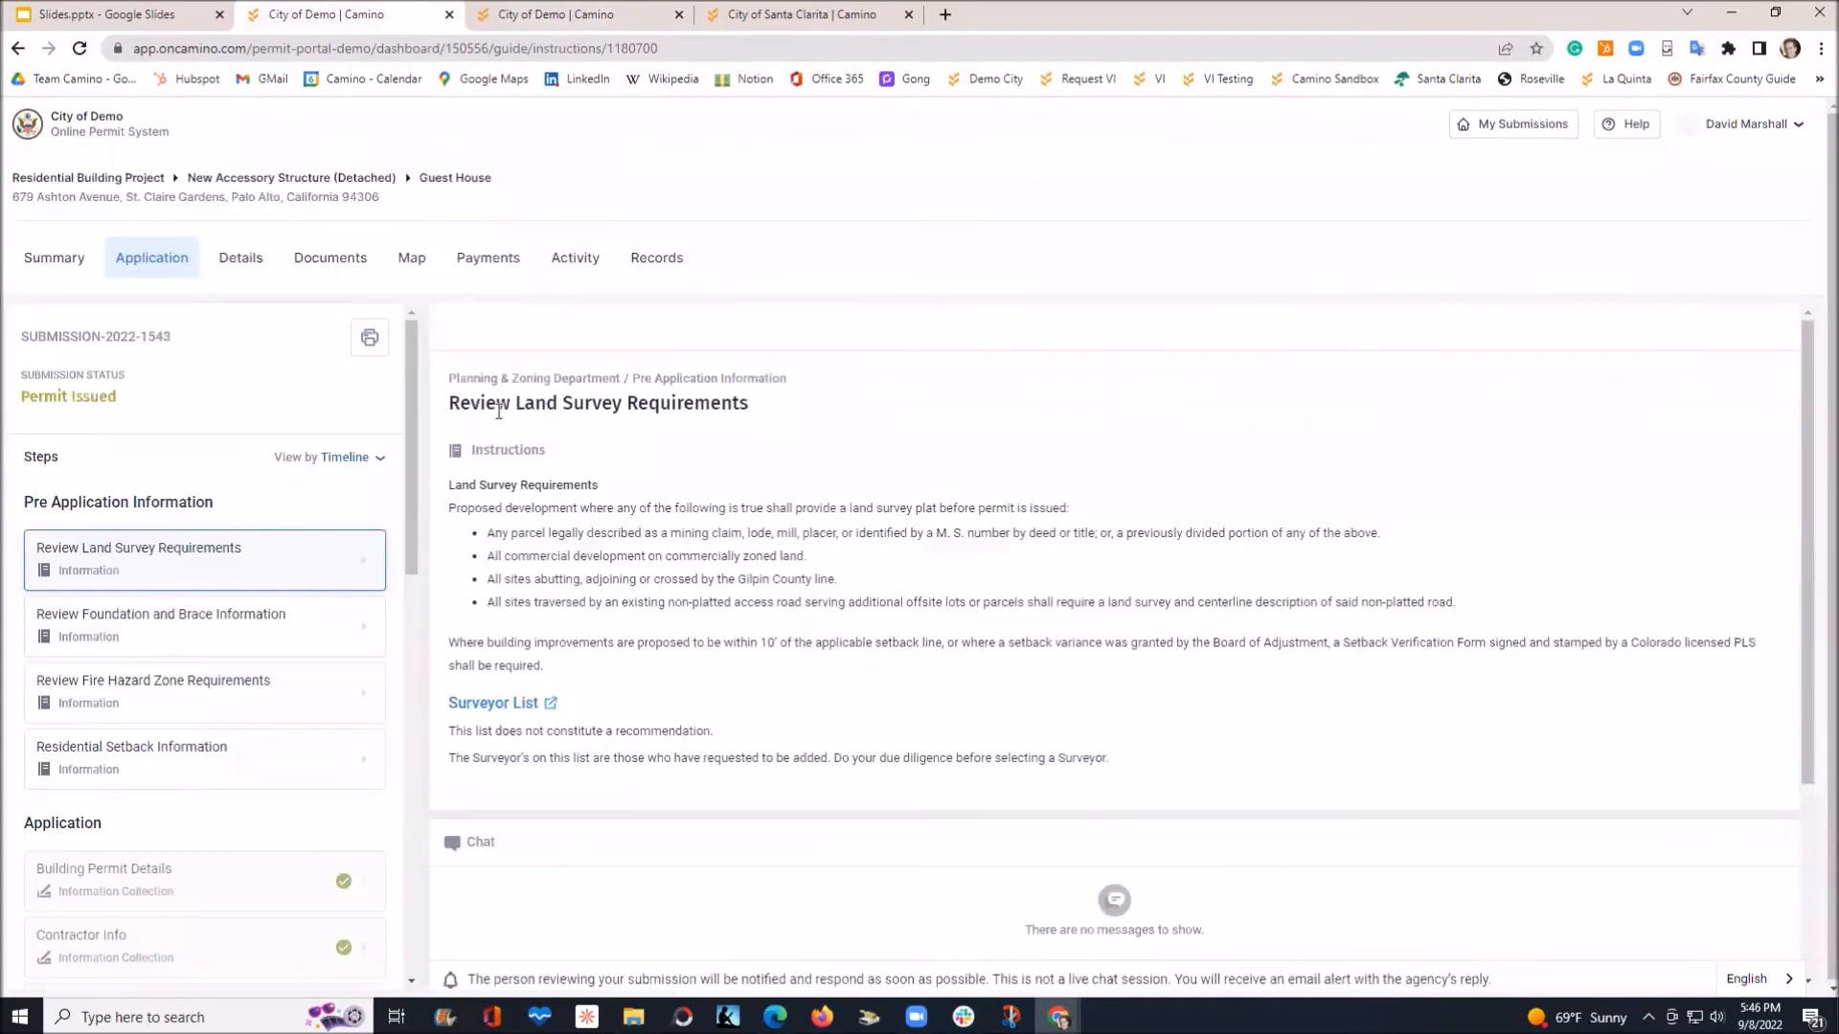
{"action": "key", "text": "ctrl"}
{"action": "left_click_drag", "start_coordinate": [405, 466], "coordinate": [415, 883]}
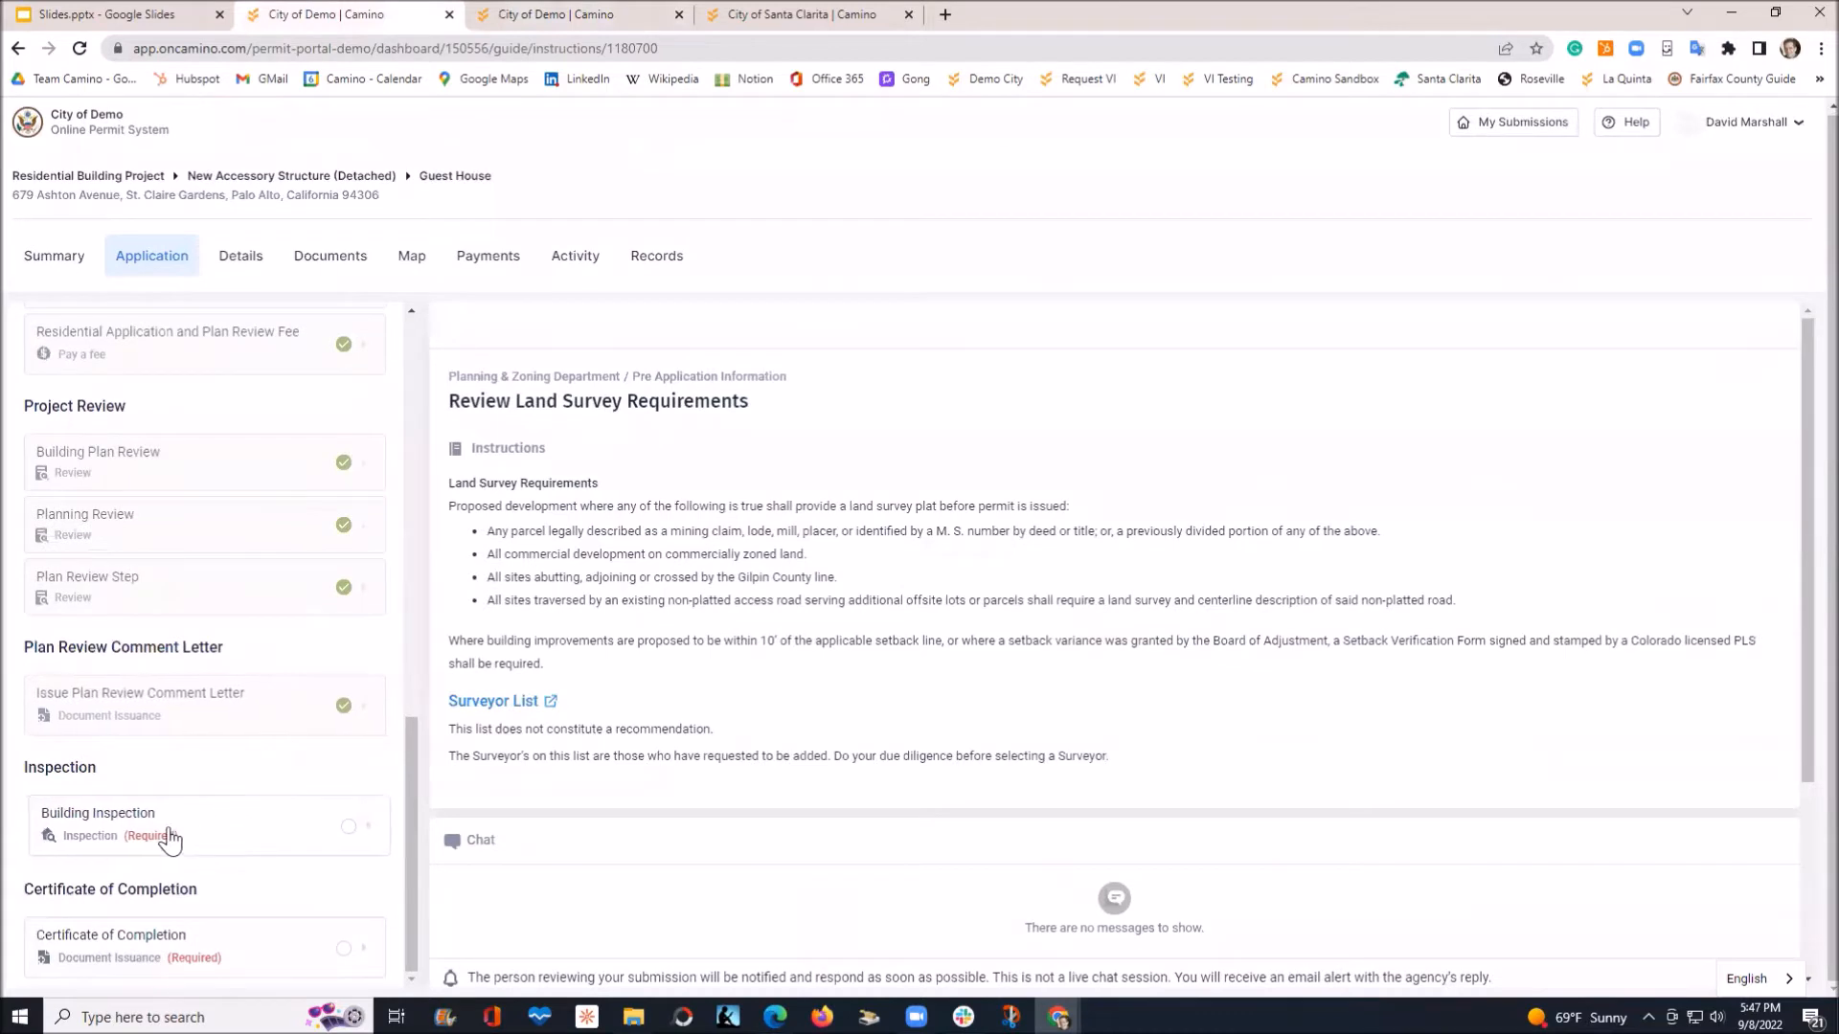
{"action": "key", "text": "ctrl"}
Request a Building Inspection for September 9, 2022, AM (Morning), entering a contact phone number
{"action": "left_click", "coordinate": [264, 828]}
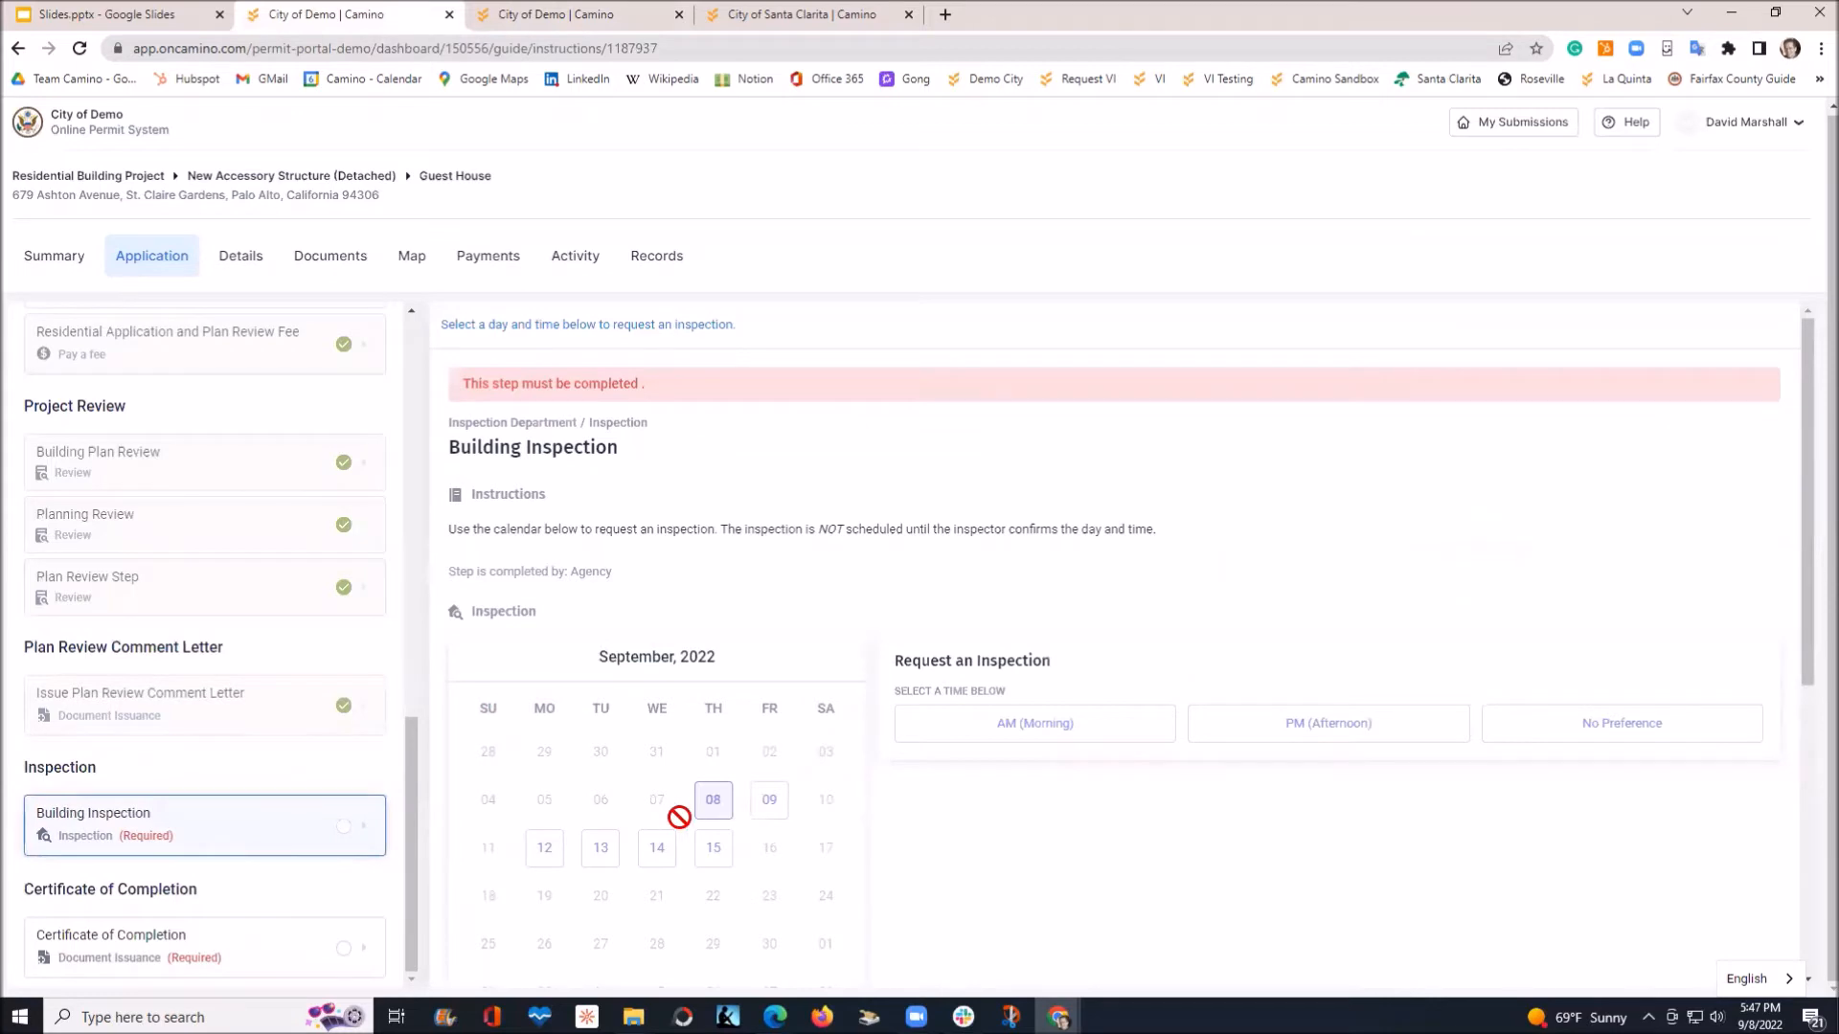
{"action": "left_click", "coordinate": [770, 810]}
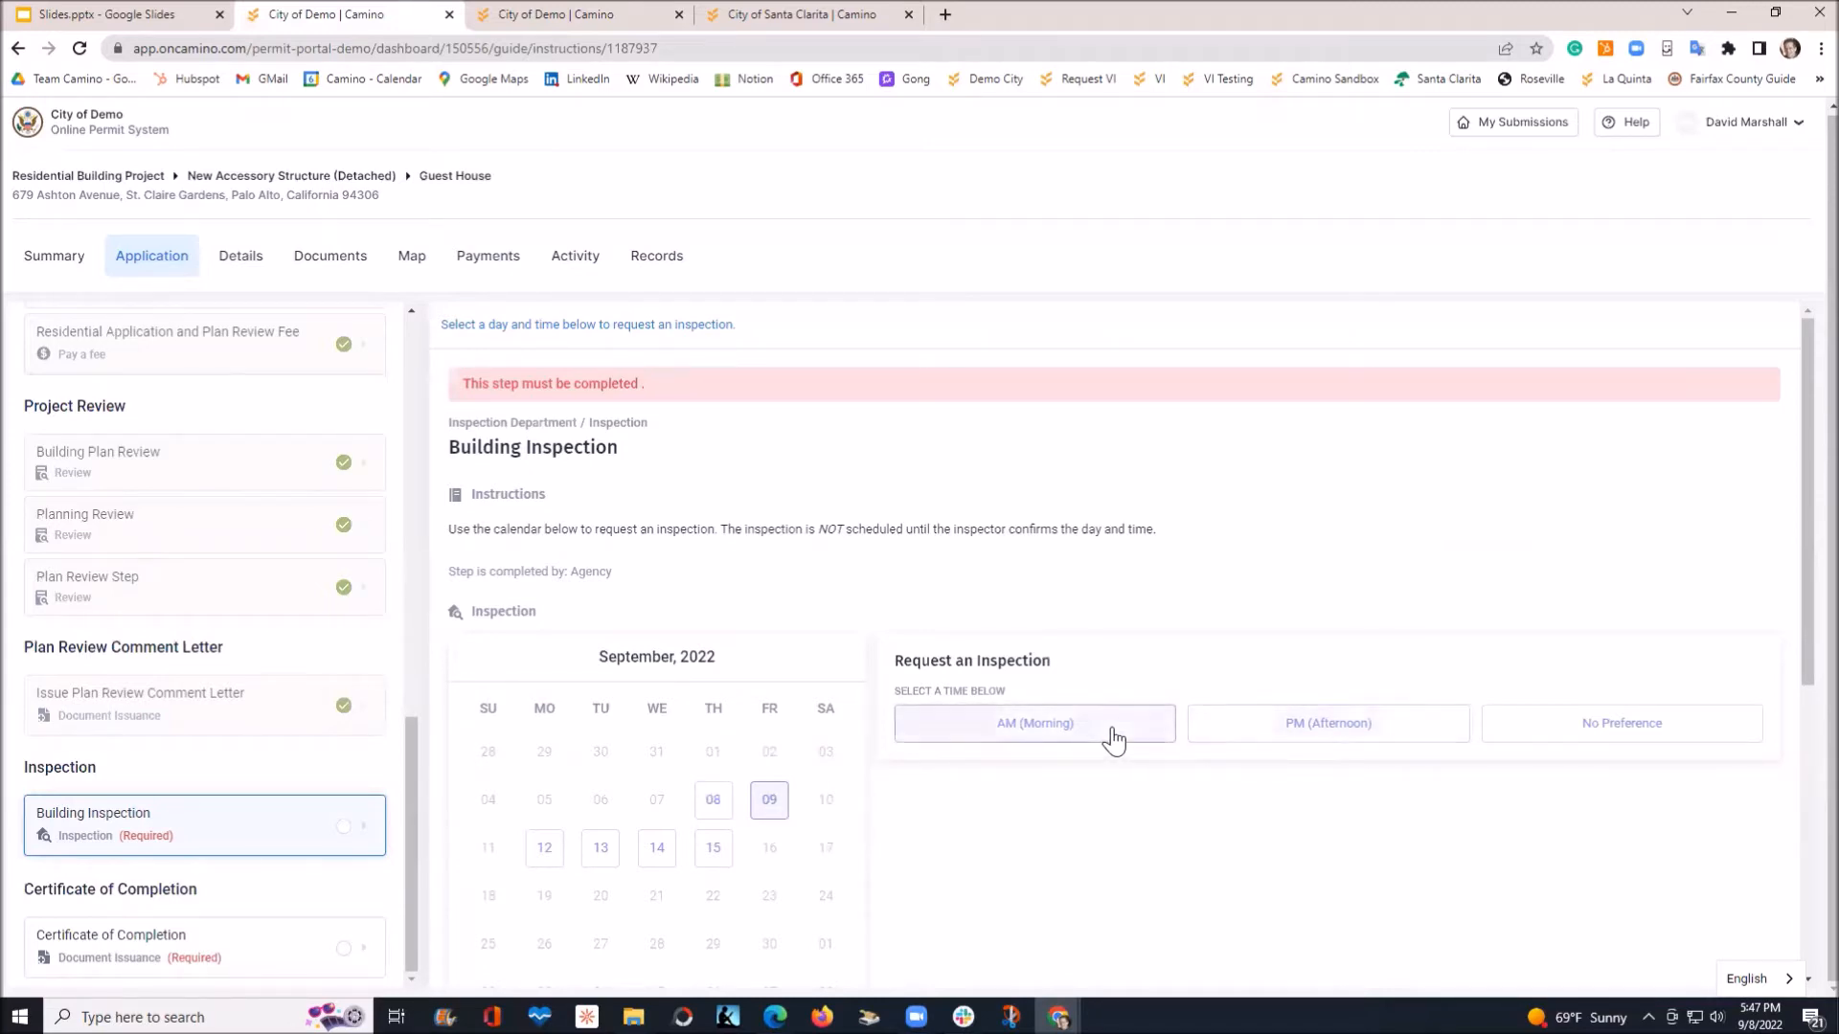
{"action": "left_click", "coordinate": [1266, 739]}
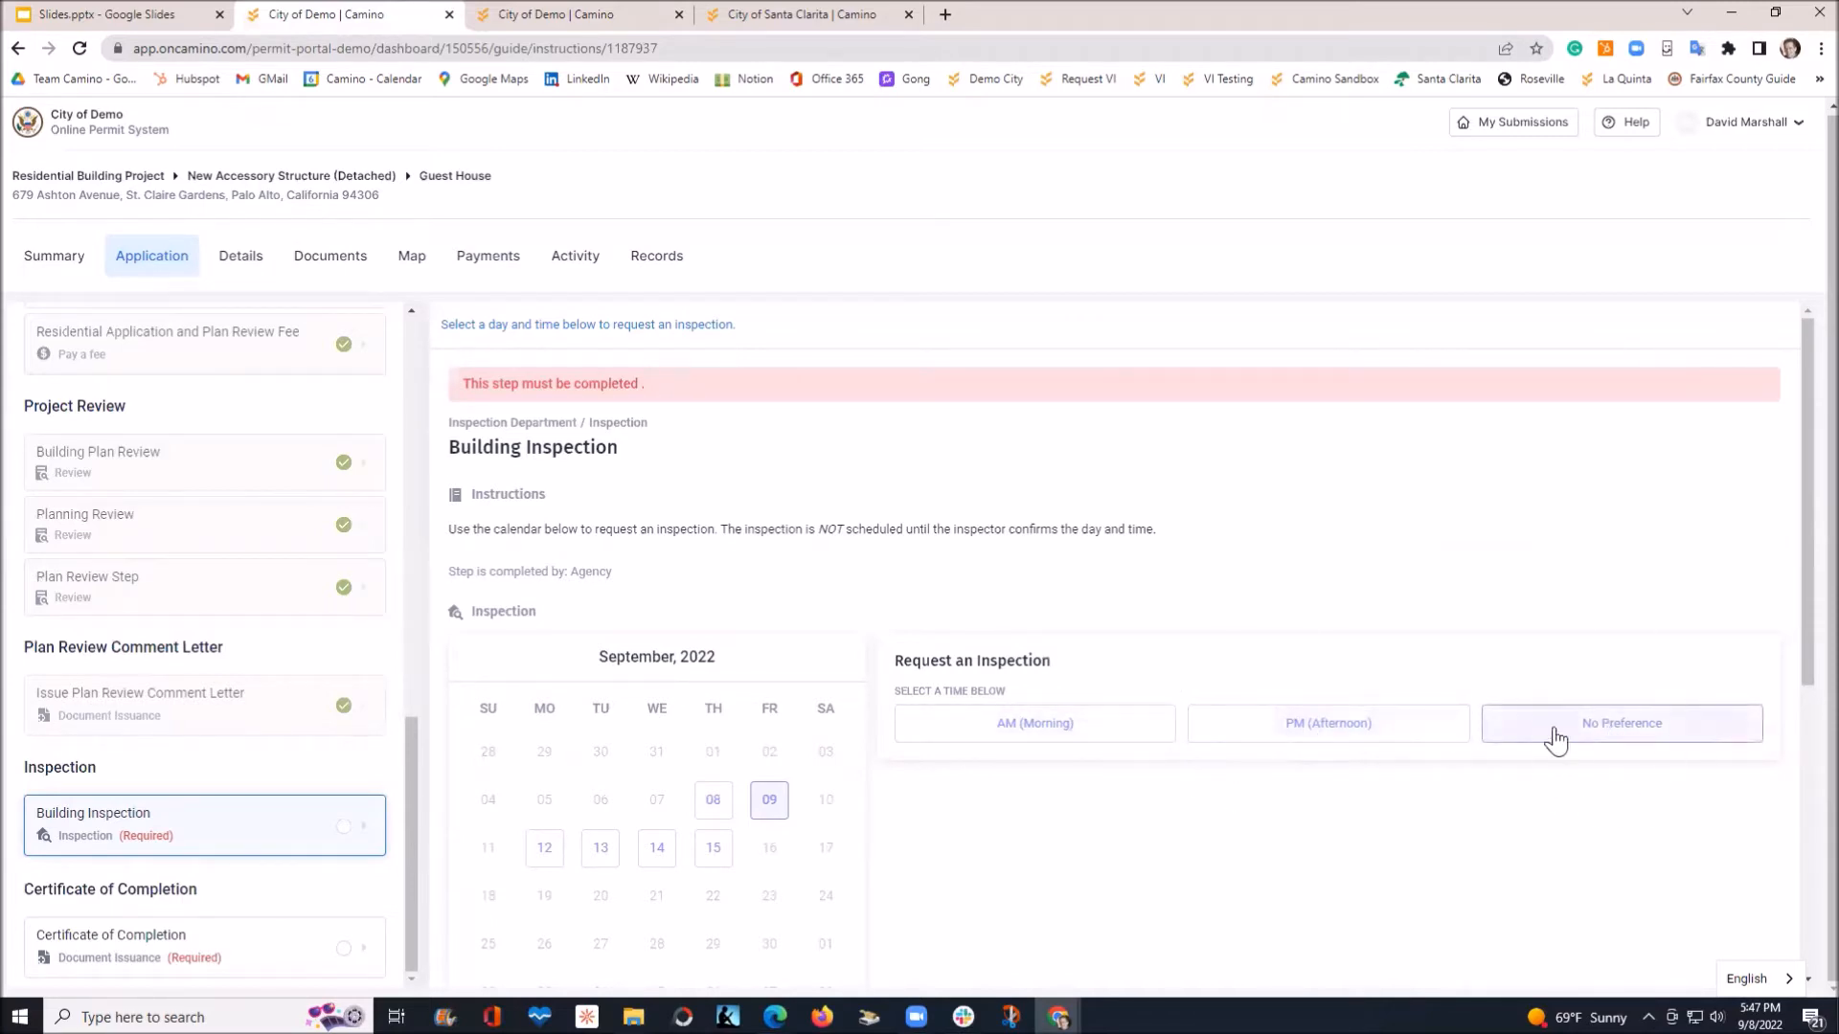
{"action": "left_click", "coordinate": [1068, 739]}
{"action": "left_click", "coordinate": [1019, 807]}
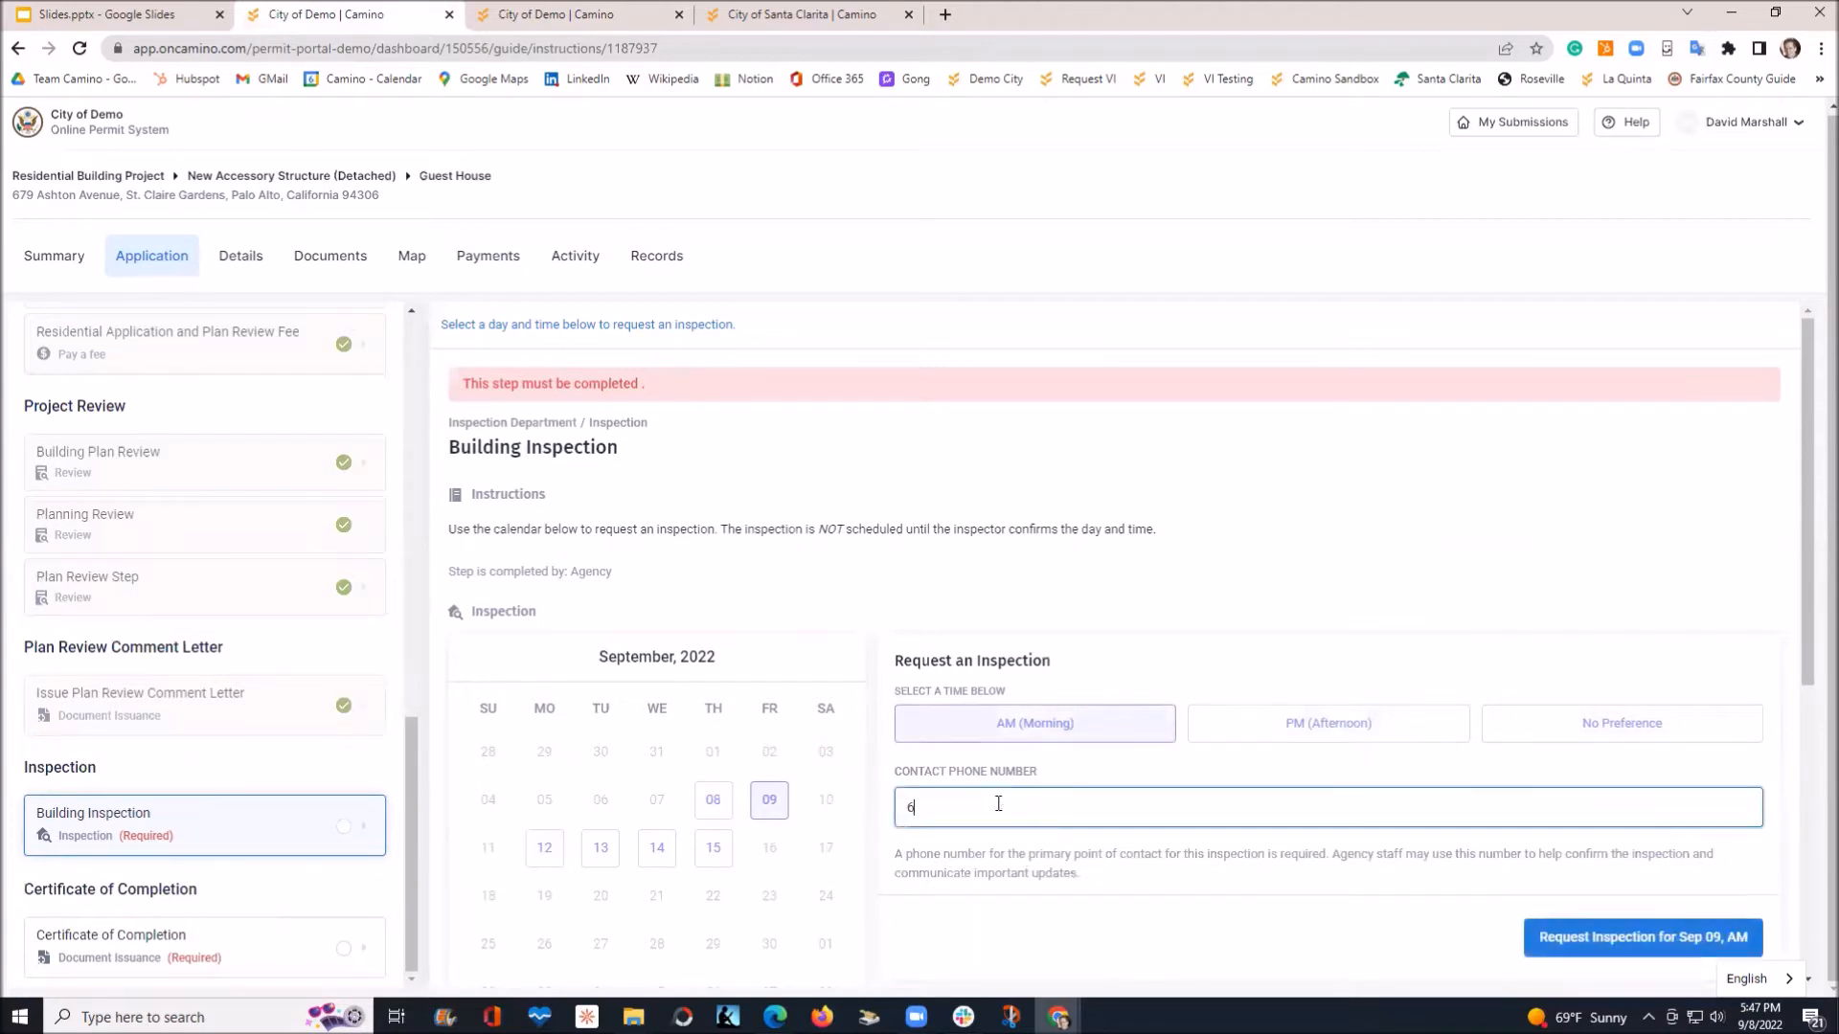
{"action": "left_click", "coordinate": [1618, 948]}
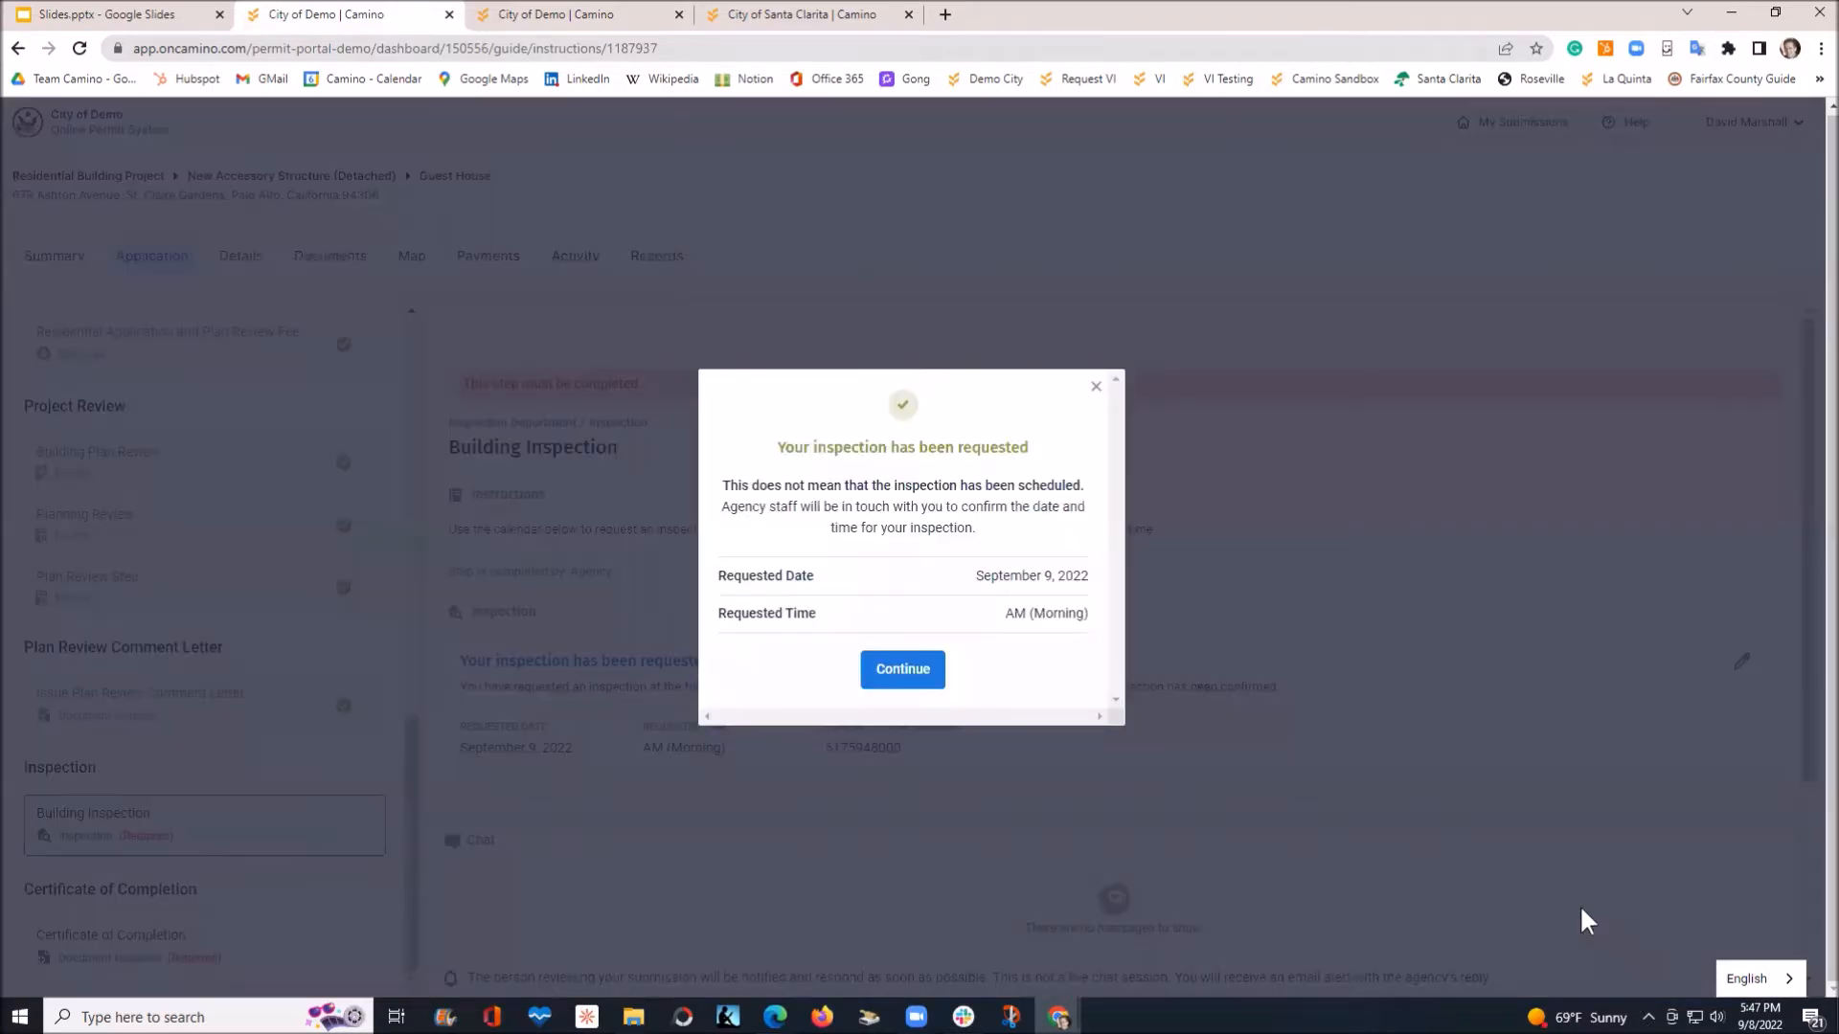
{"action": "left_click", "coordinate": [902, 671]}
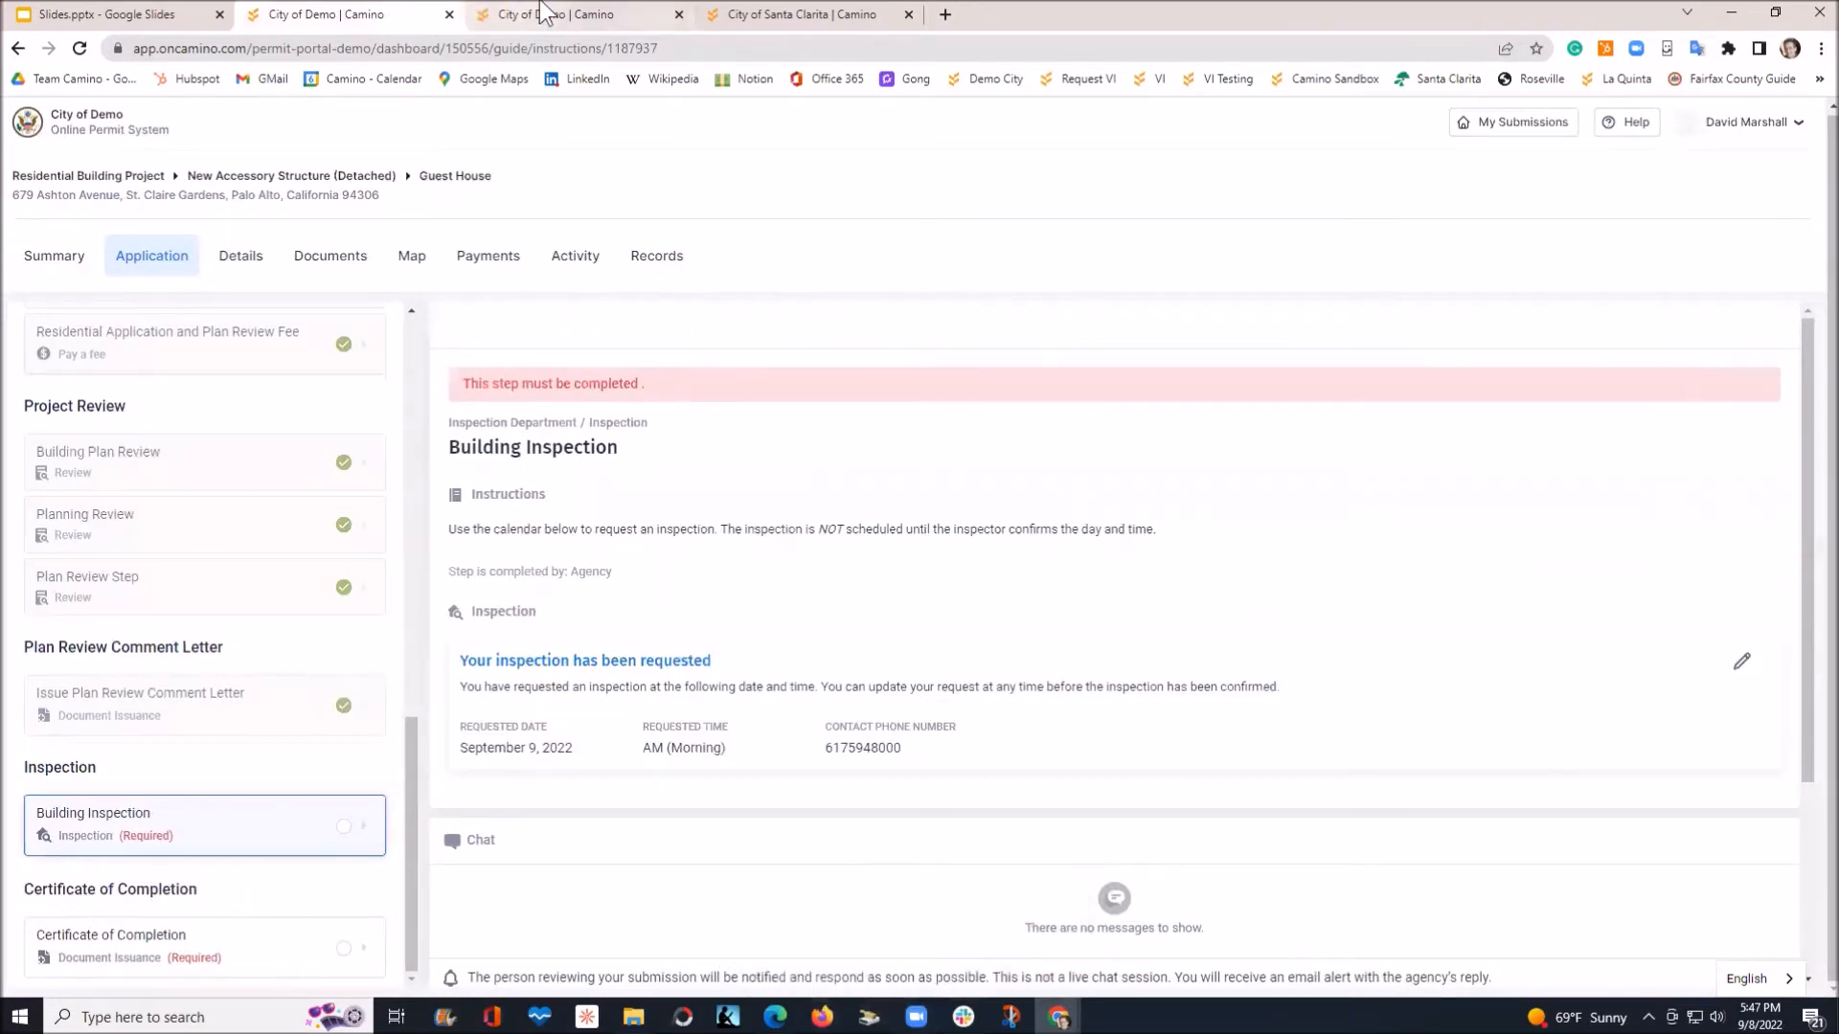
{"action": "left_click", "coordinate": [570, 19]}
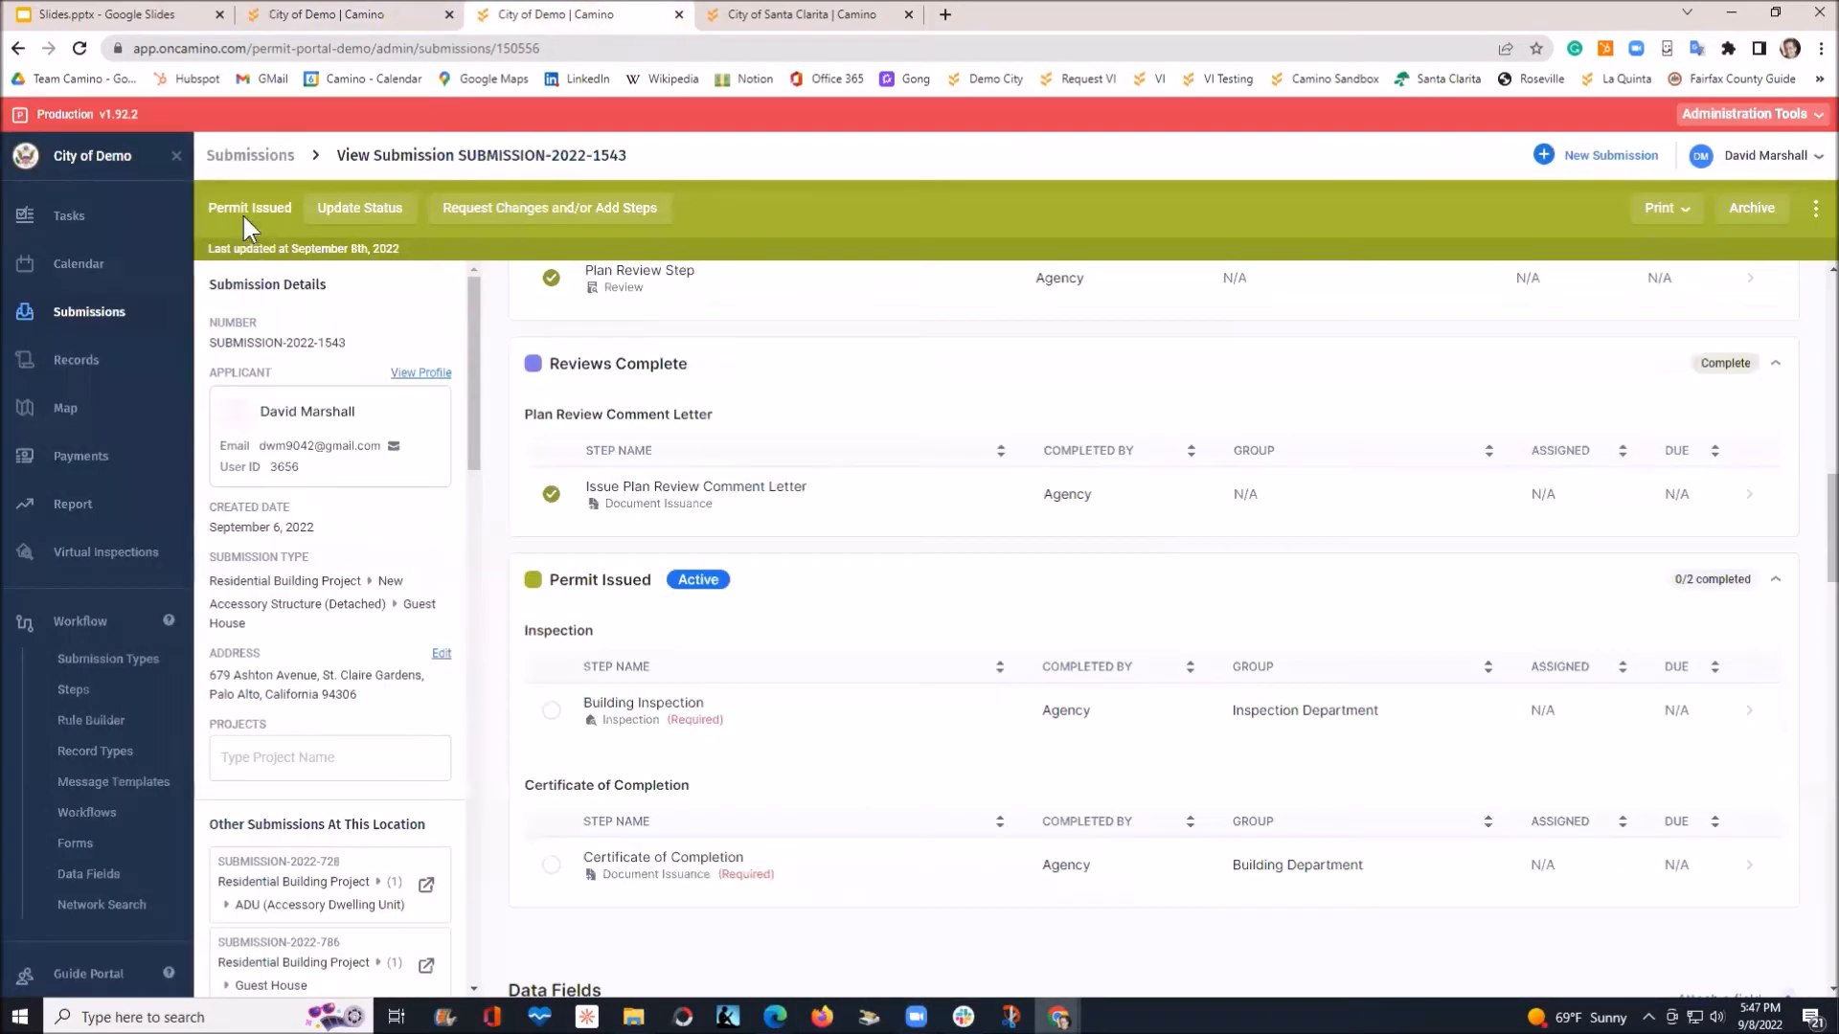
Reload the staff view and open the Building Inspection step details
{"action": "left_click", "coordinate": [79, 47]}
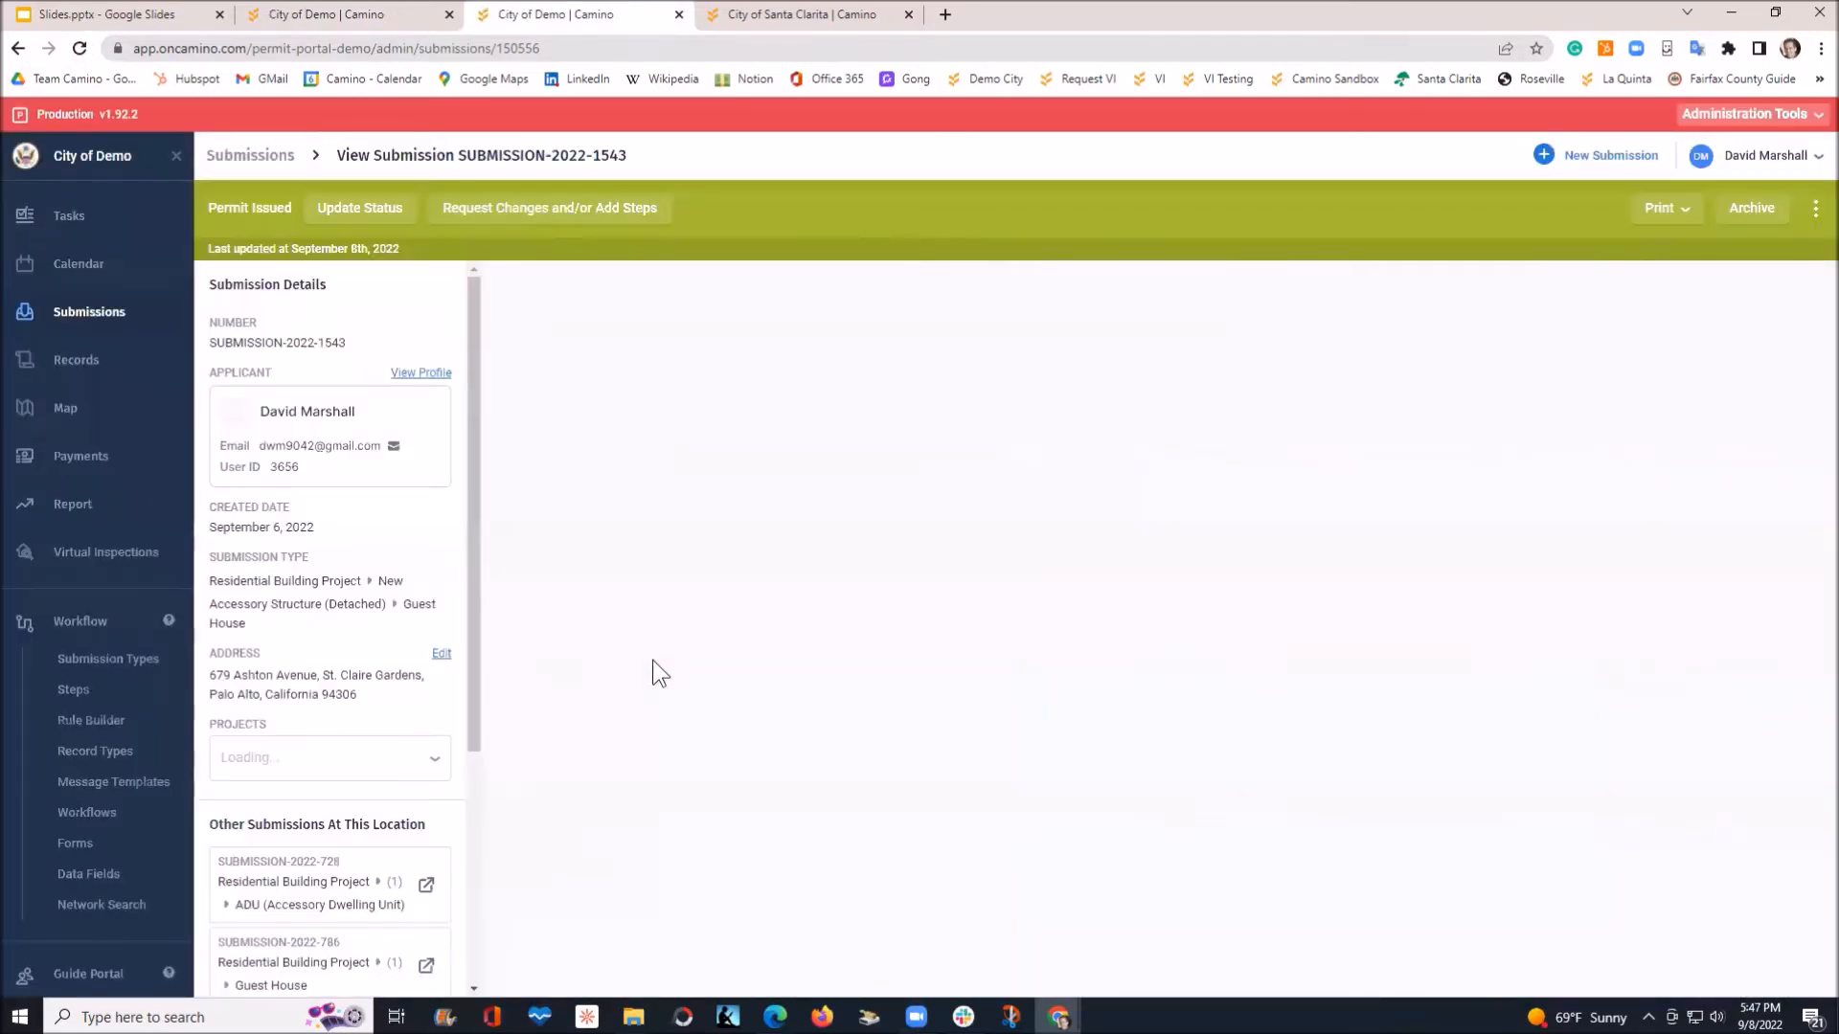
{"action": "scroll", "coordinate": [685, 660], "scroll_direction": "down", "scroll_amount": 7}
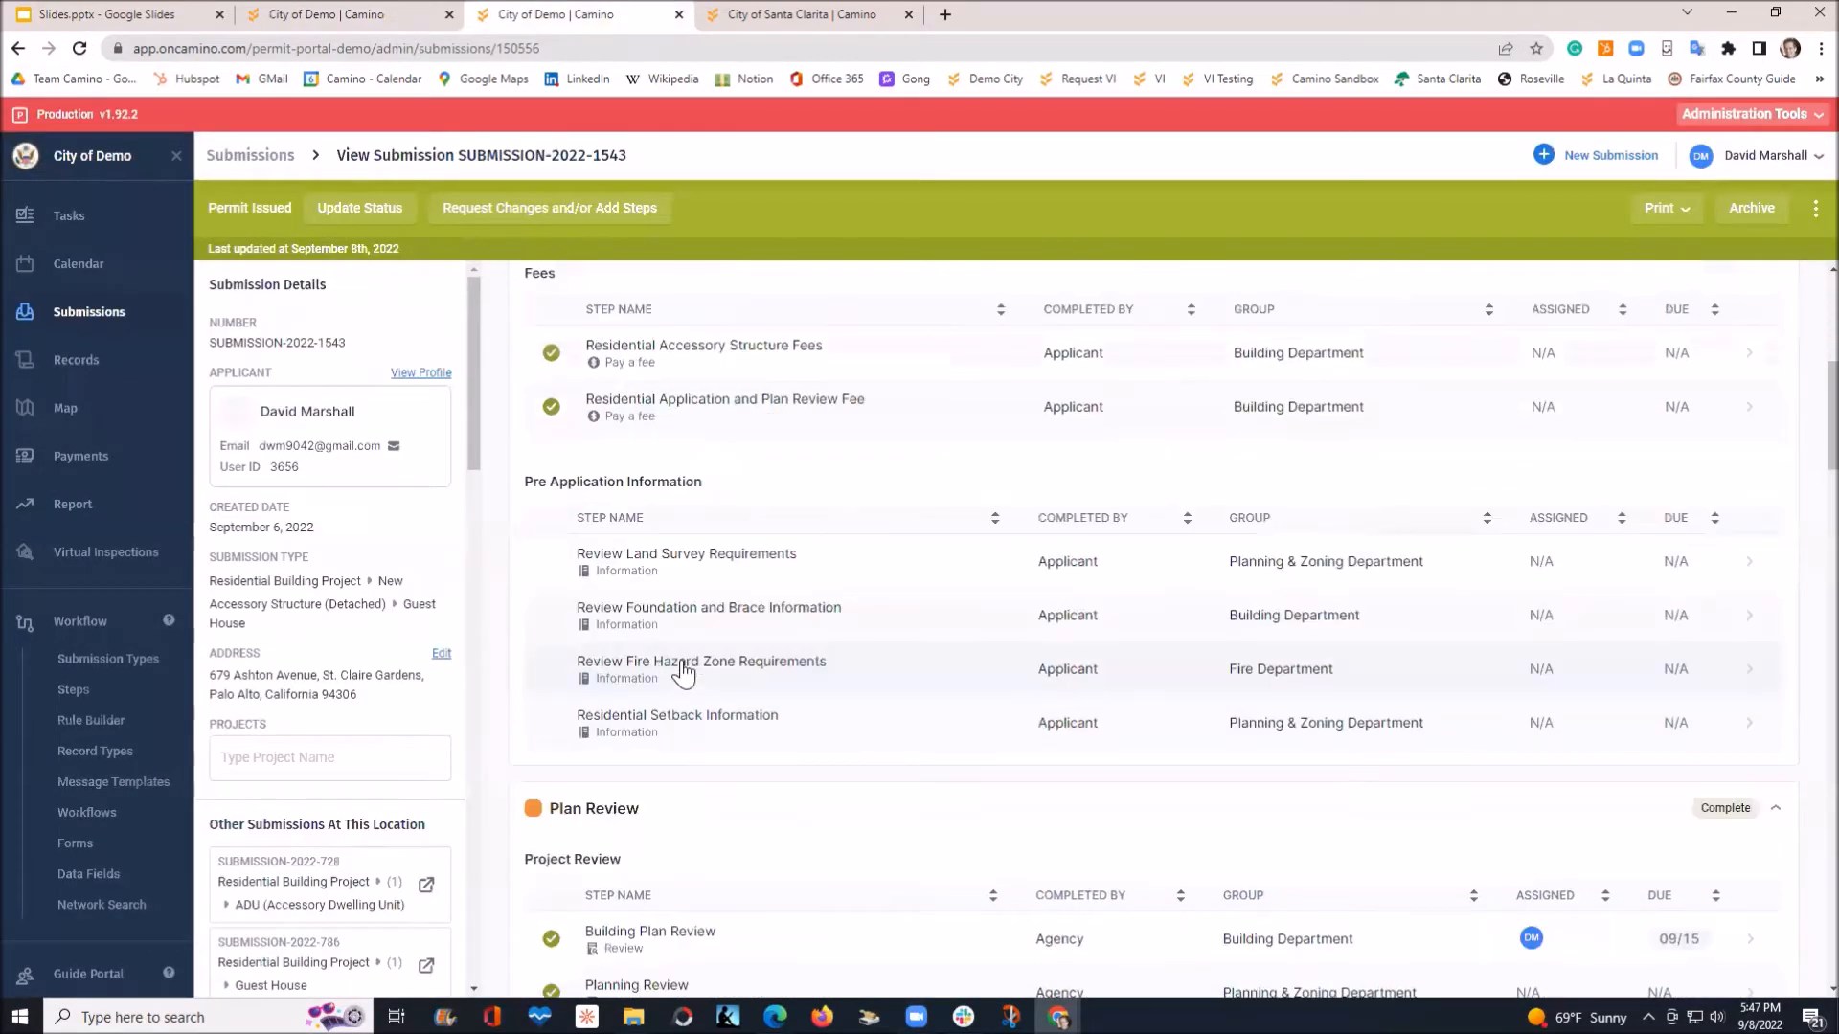
{"action": "scroll", "coordinate": [683, 673], "scroll_direction": "down", "scroll_amount": 7}
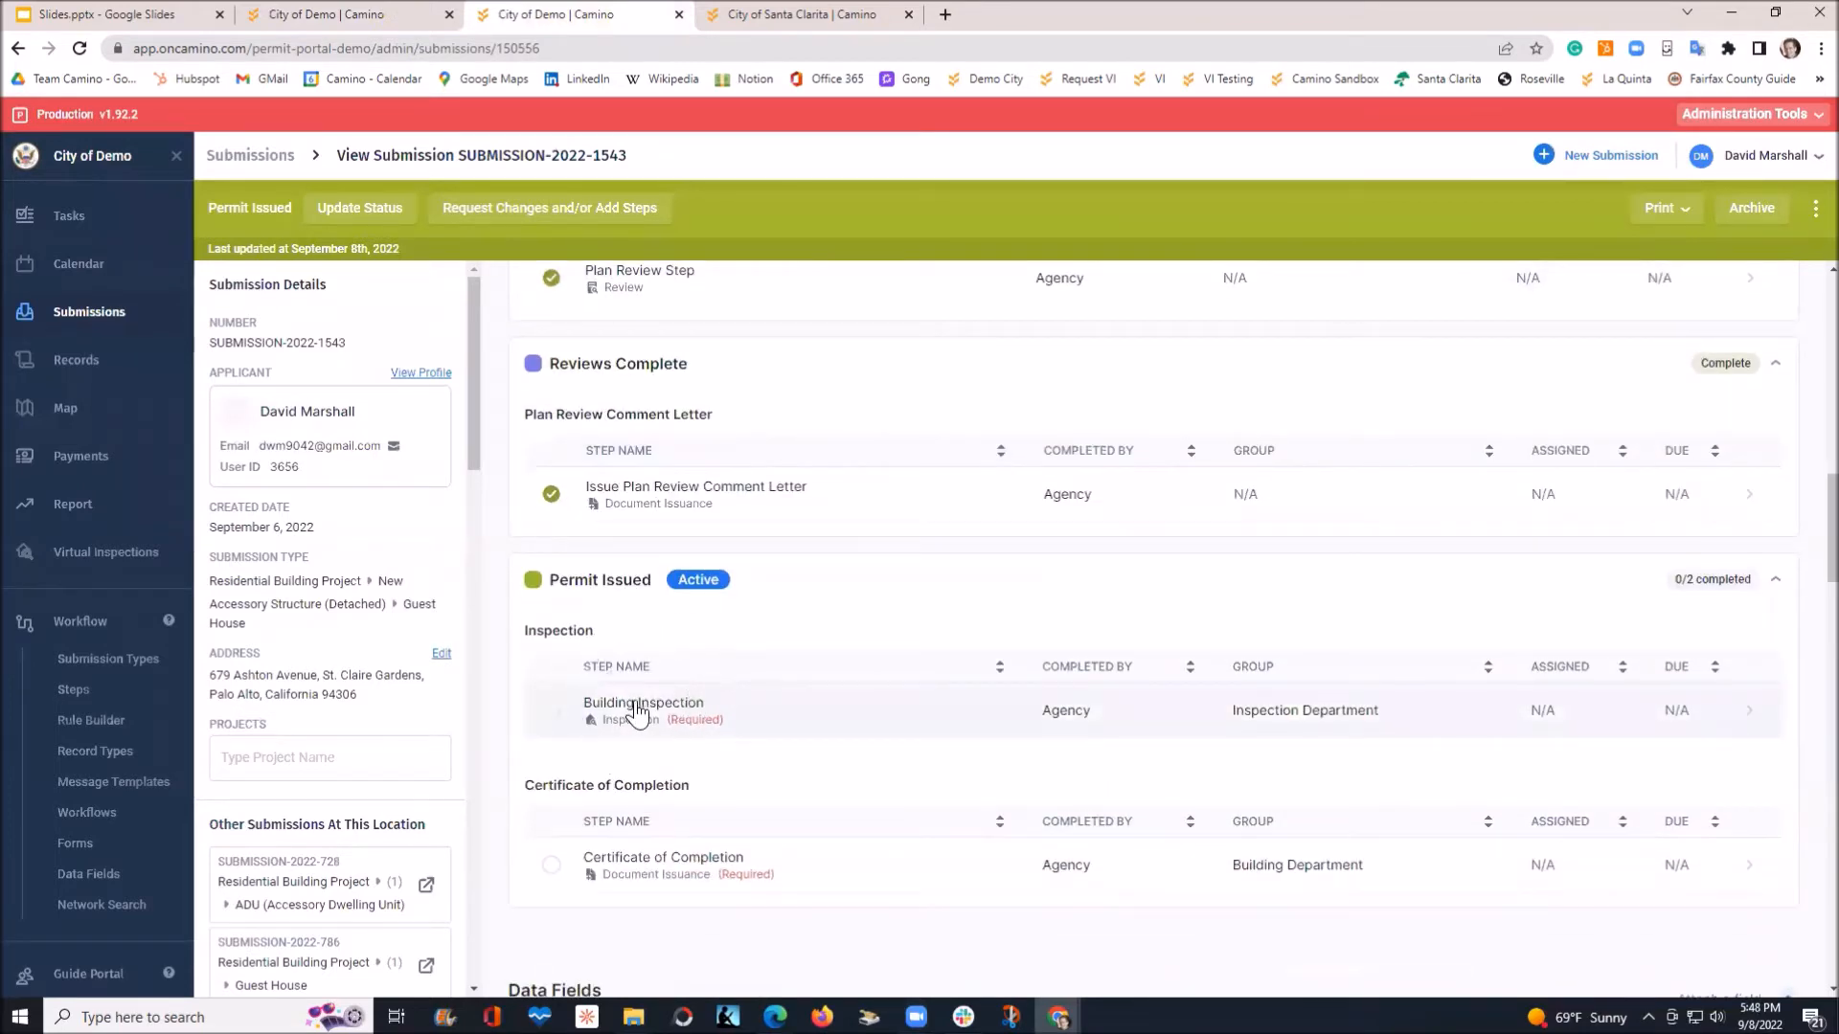
{"action": "left_click", "coordinate": [635, 709]}
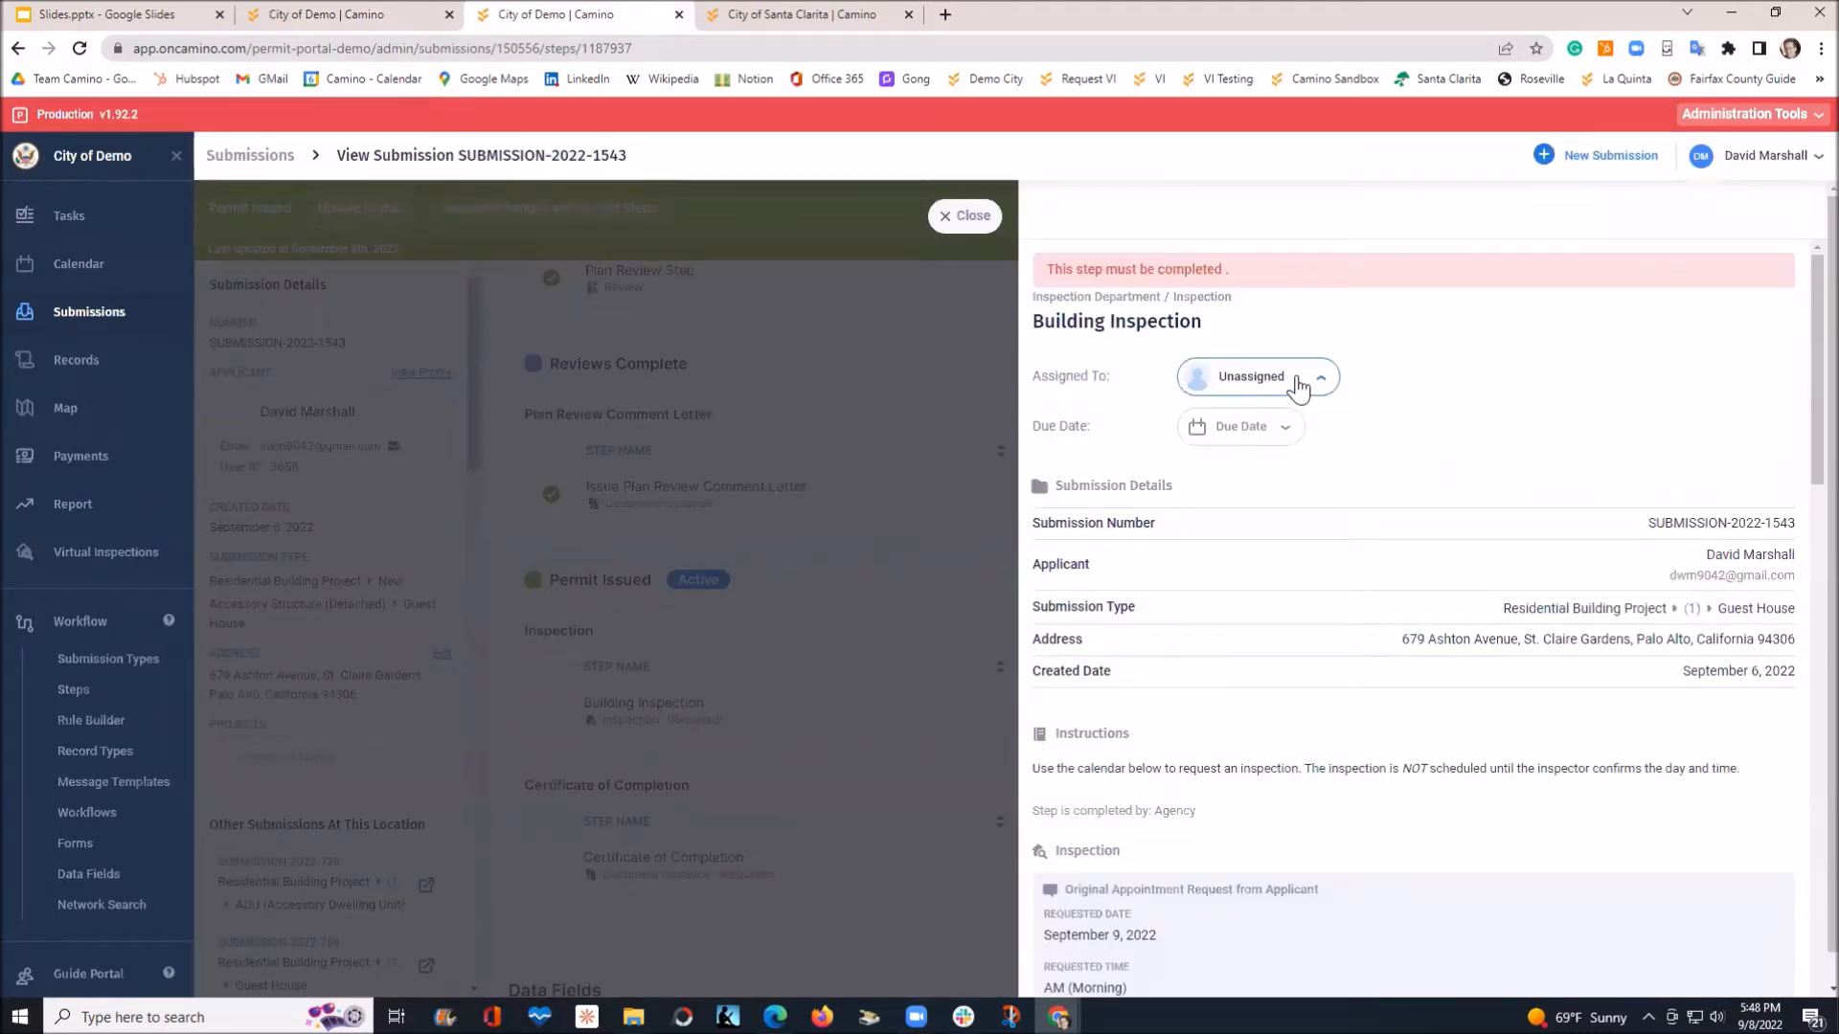
Assign the Building Inspection to the staff inspector with a due date of September 9
{"action": "left_click", "coordinate": [1298, 383]}
{"action": "scroll", "coordinate": [1319, 599], "scroll_direction": "down", "scroll_amount": 2}
{"action": "scroll", "coordinate": [1320, 599], "scroll_direction": "down", "scroll_amount": 5}
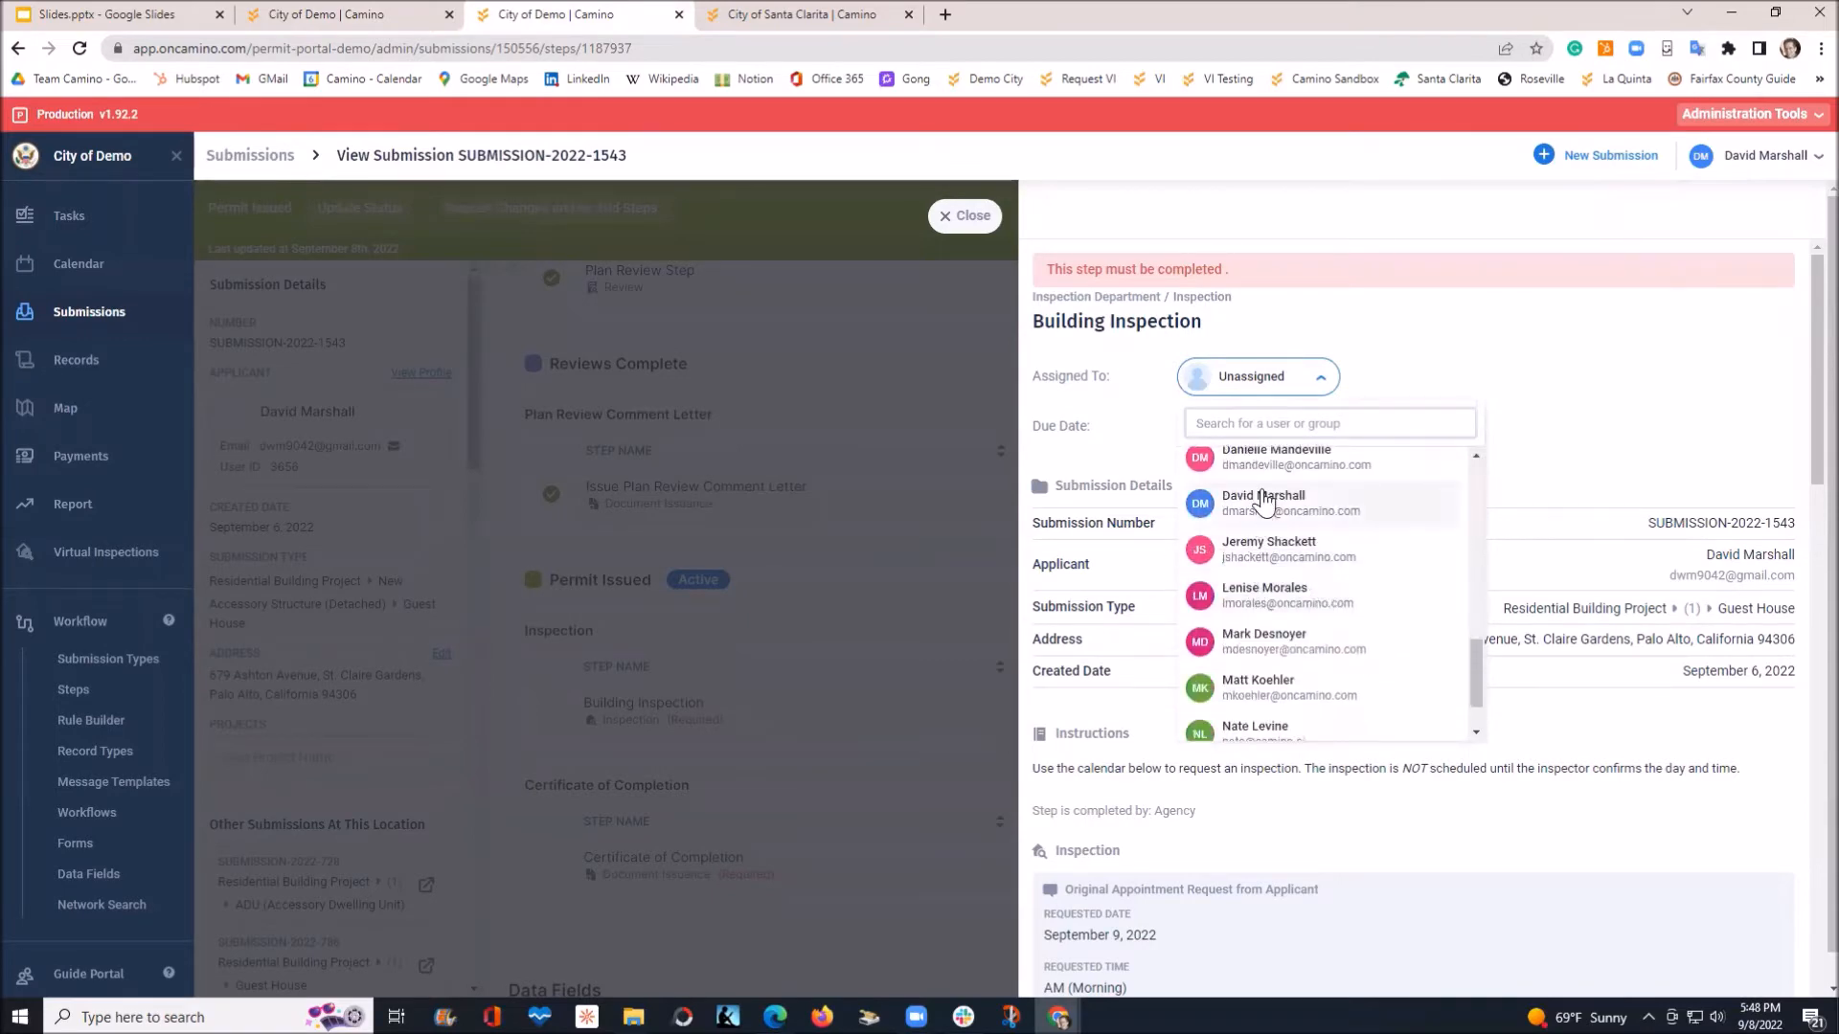
{"action": "left_click", "coordinate": [1264, 500]}
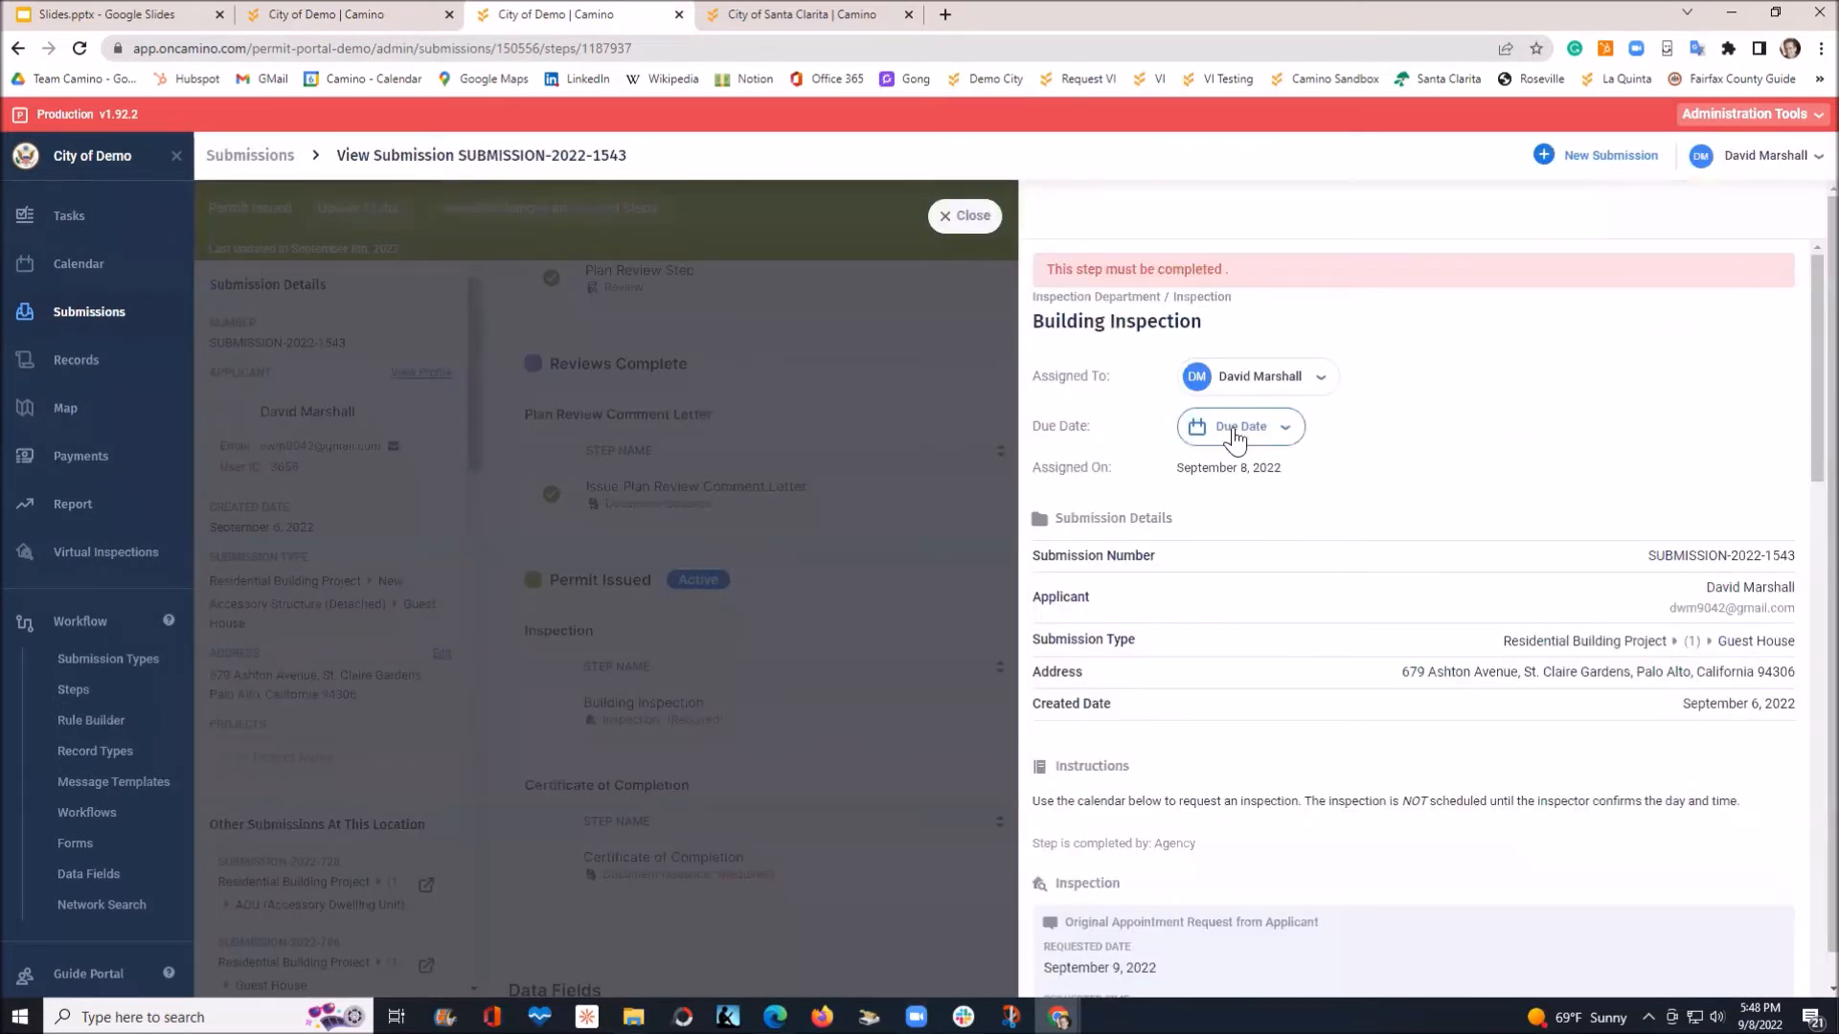
{"action": "left_click", "coordinate": [1233, 429]}
{"action": "left_click", "coordinate": [1385, 563]}
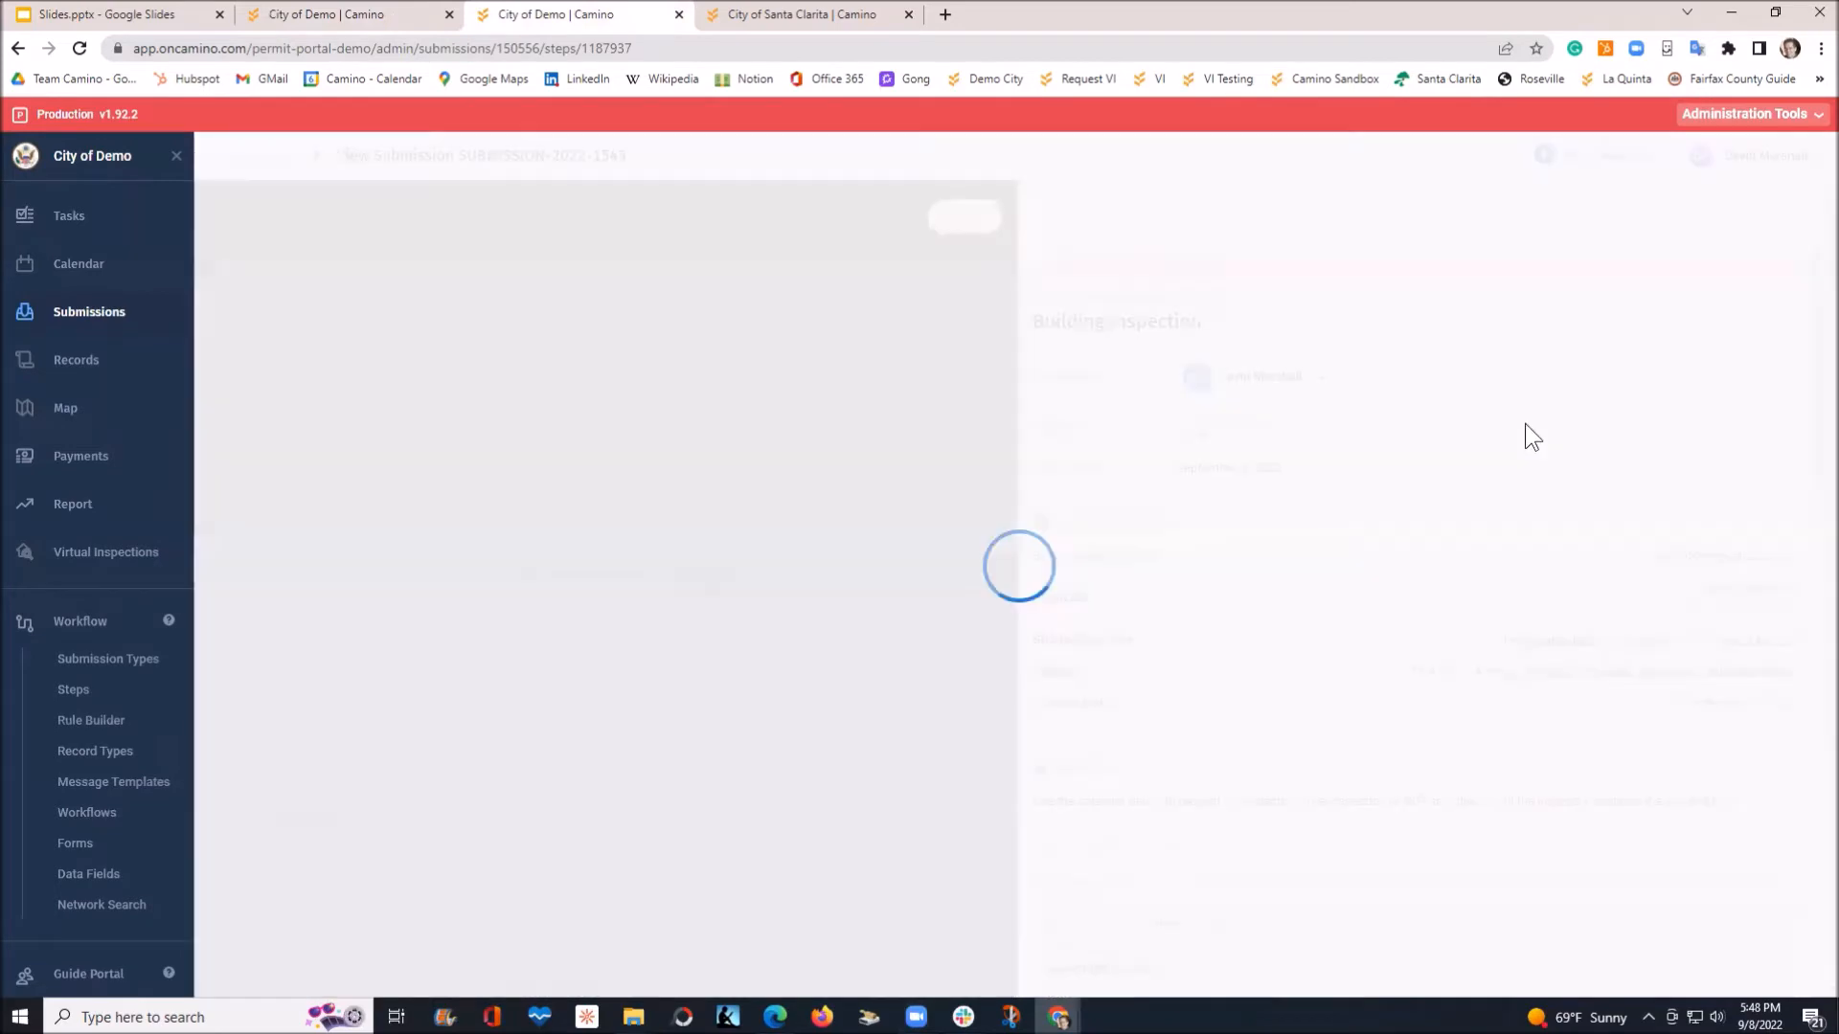
{"action": "scroll", "coordinate": [1433, 488], "scroll_direction": "down", "scroll_amount": 6}
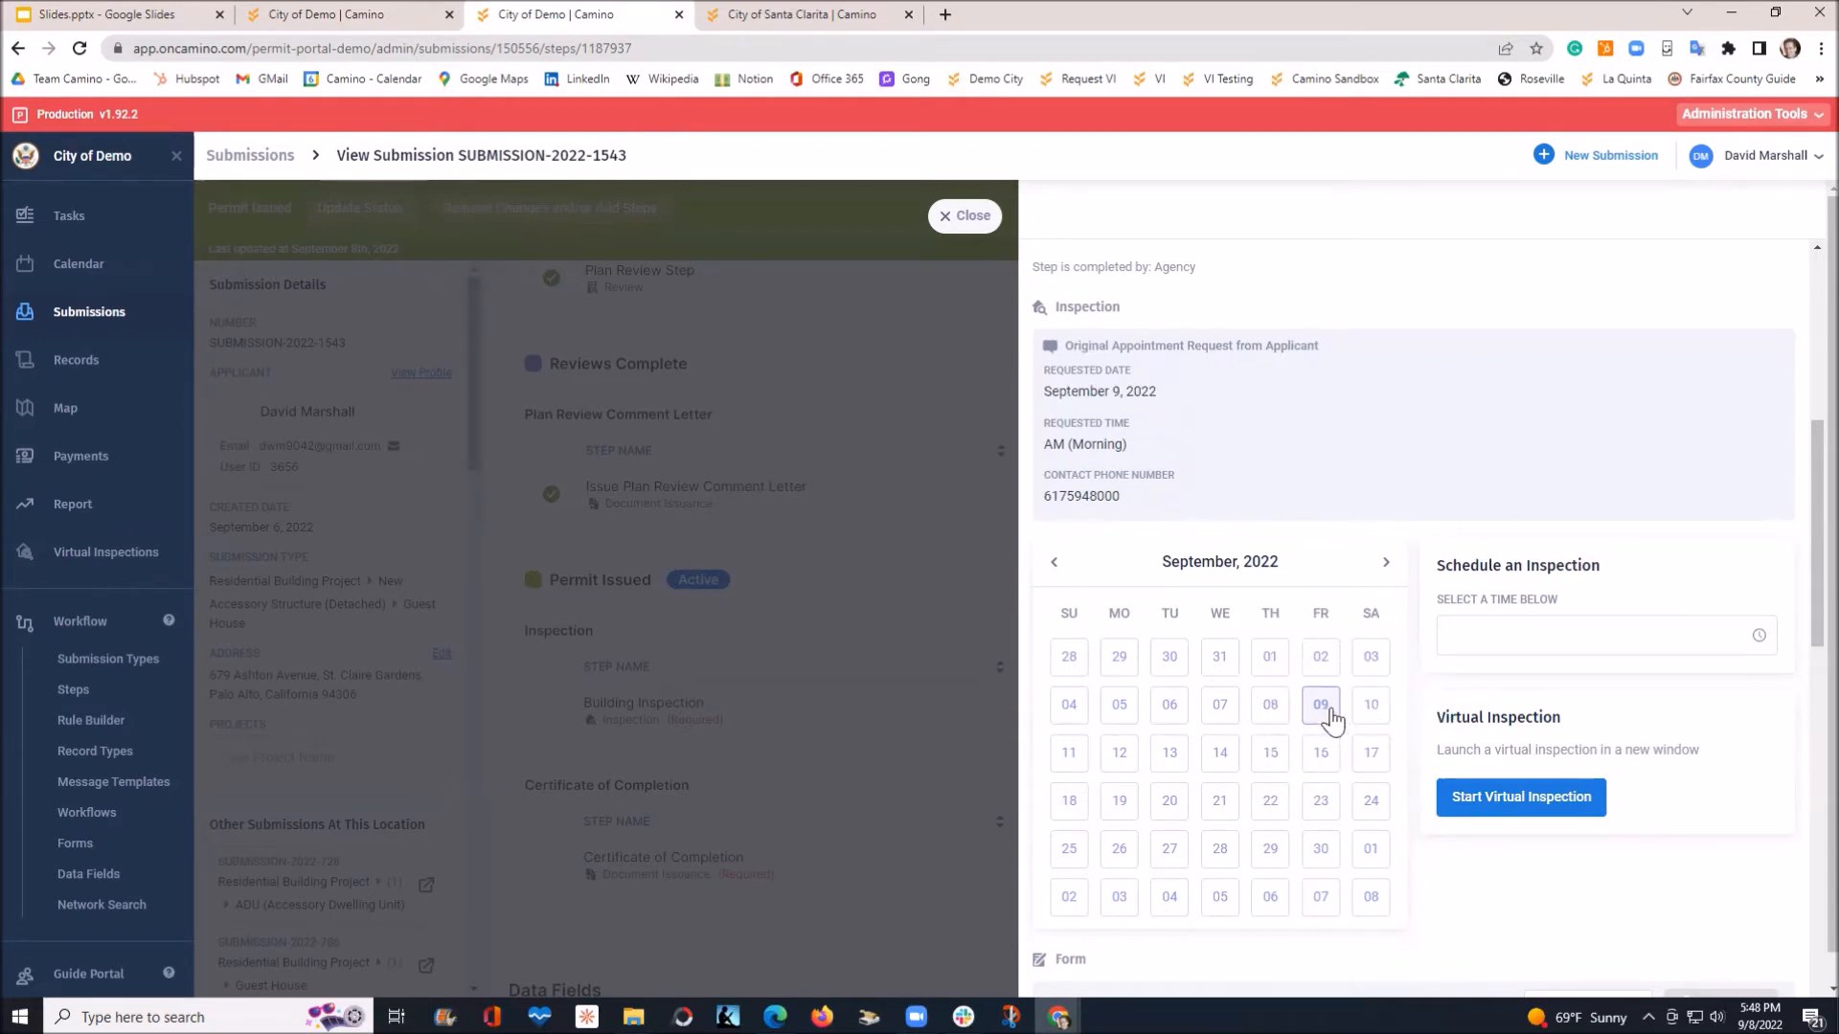
Schedule the Building Inspection for September 9, 2022 at 9:00 AM and acknowledge the confirmation
{"action": "left_click", "coordinate": [1500, 632]}
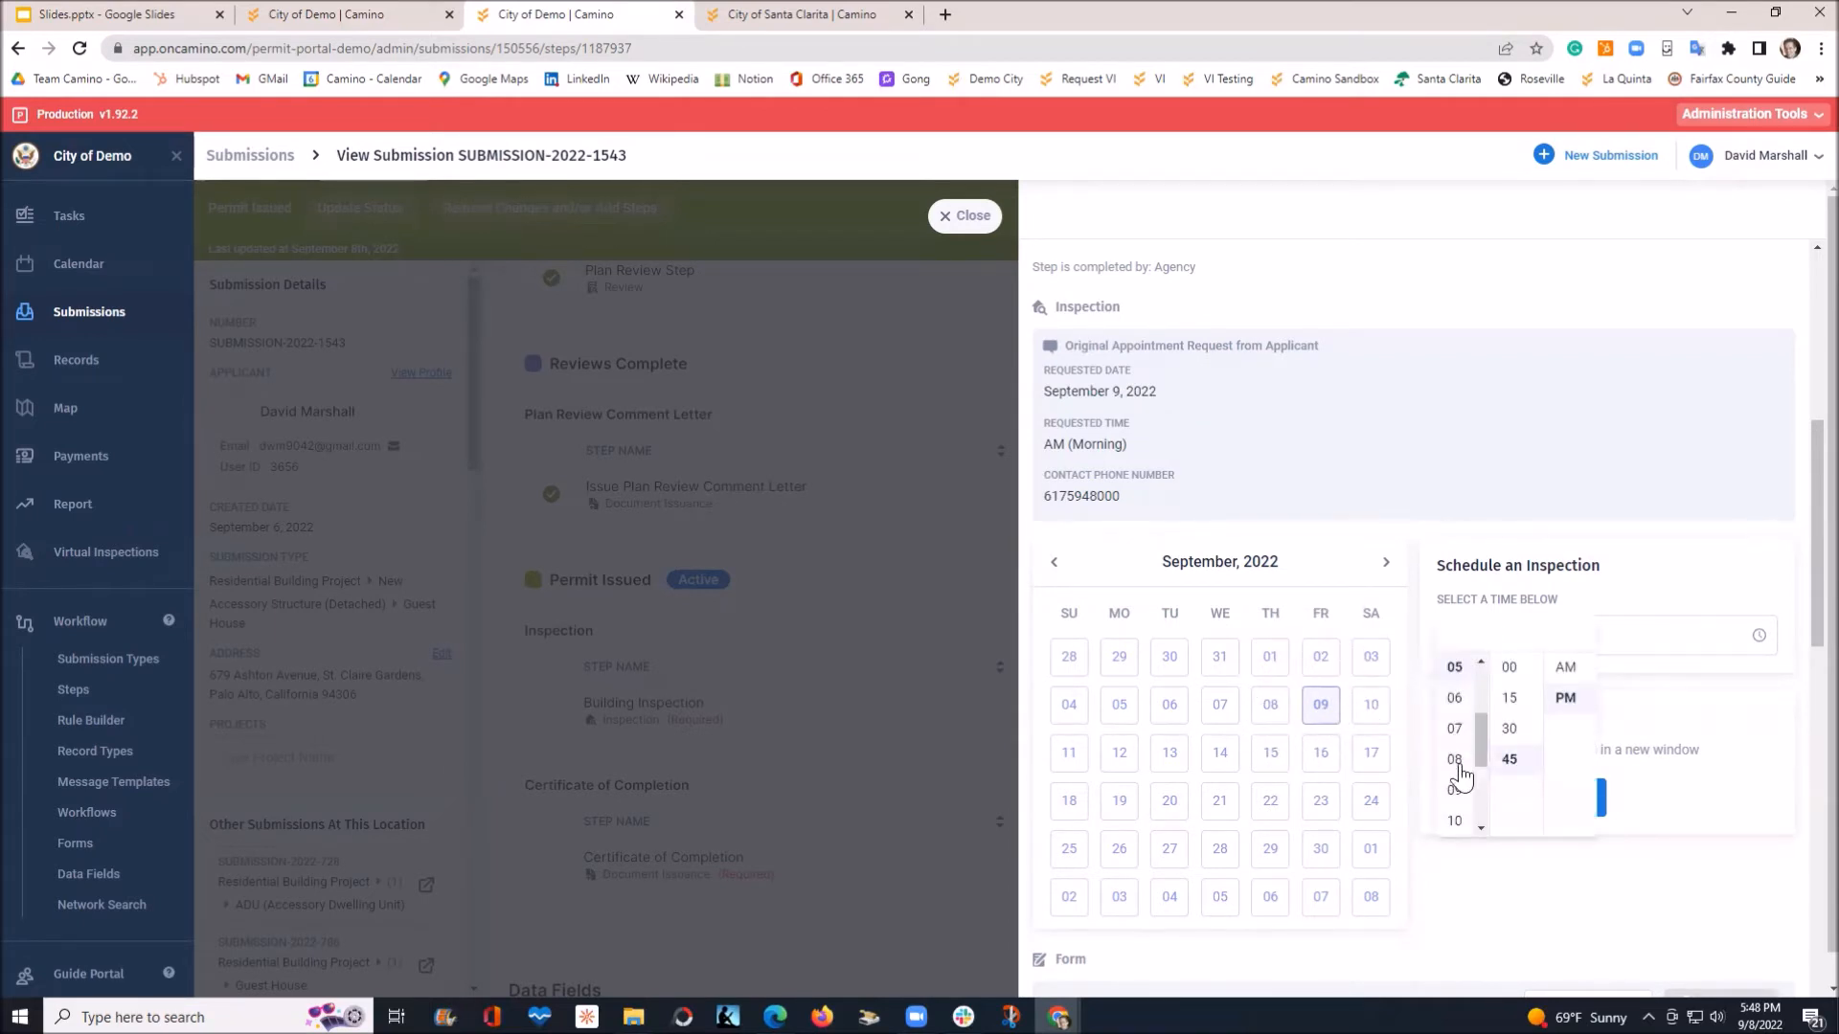
{"action": "left_click", "coordinate": [1454, 790]}
{"action": "left_click", "coordinate": [1510, 667]}
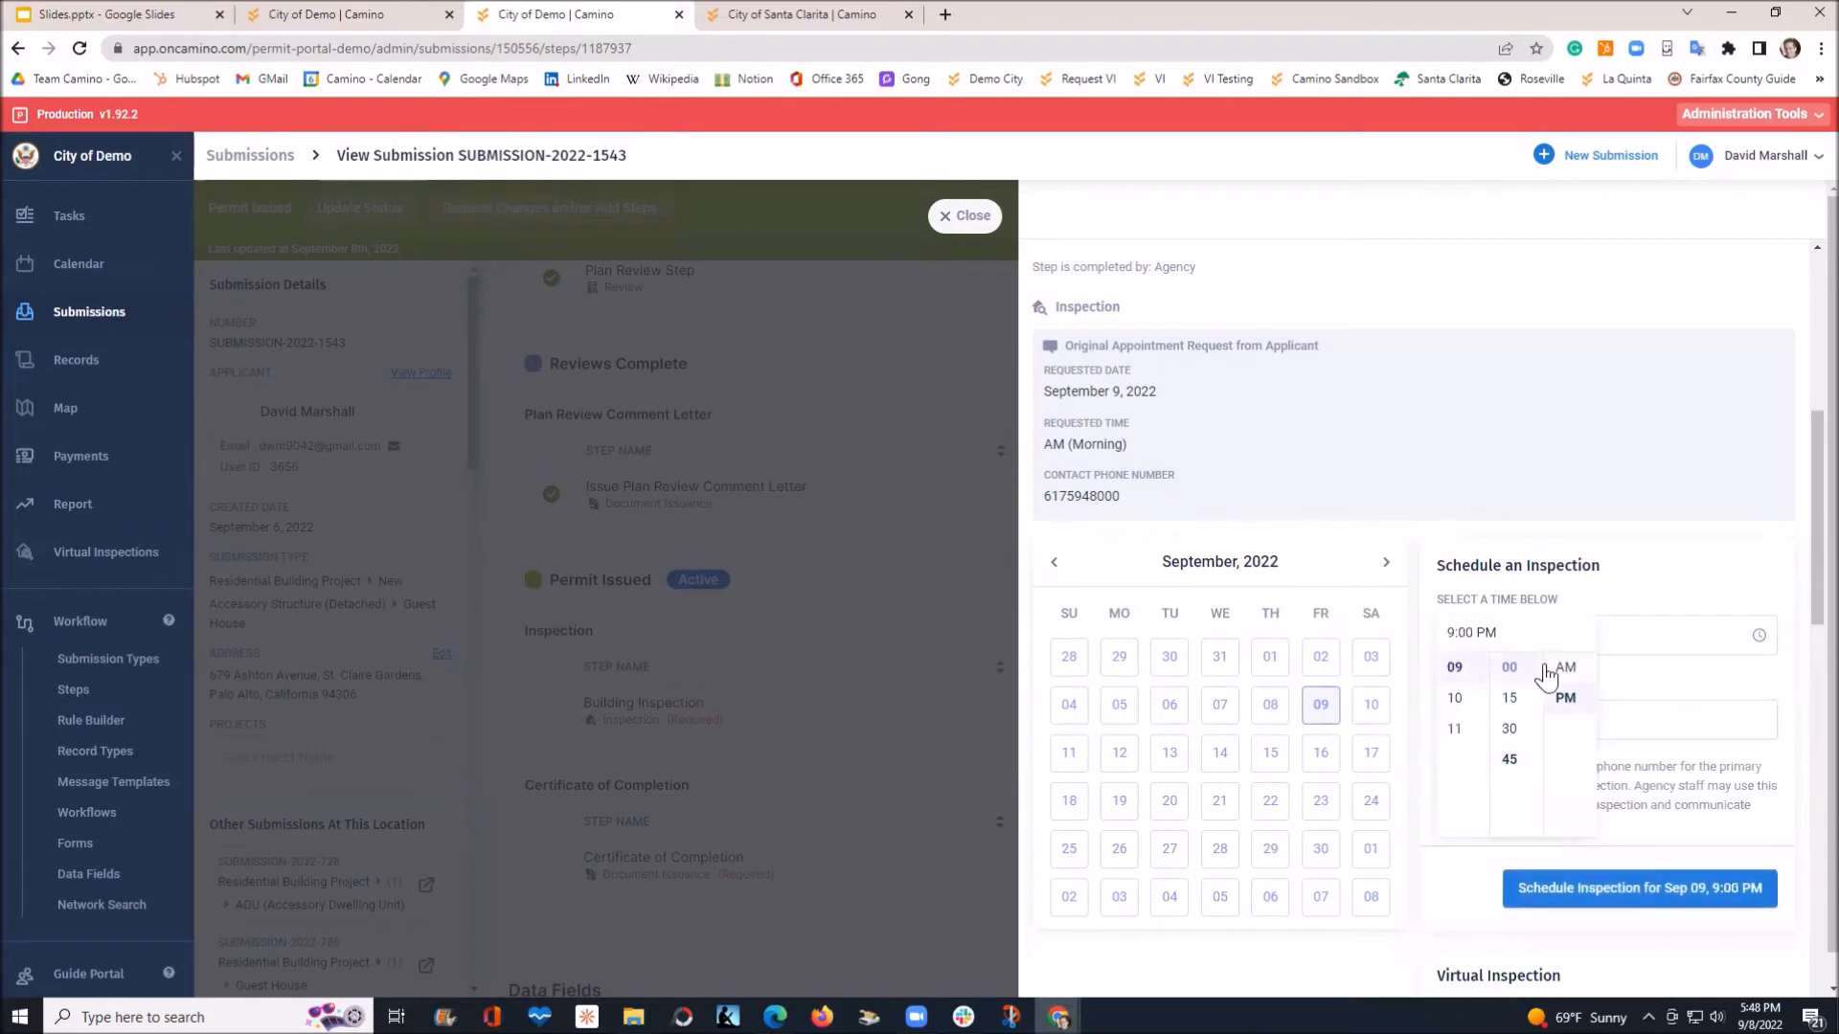
{"action": "left_click", "coordinate": [1565, 667]}
{"action": "left_click", "coordinate": [1674, 683]}
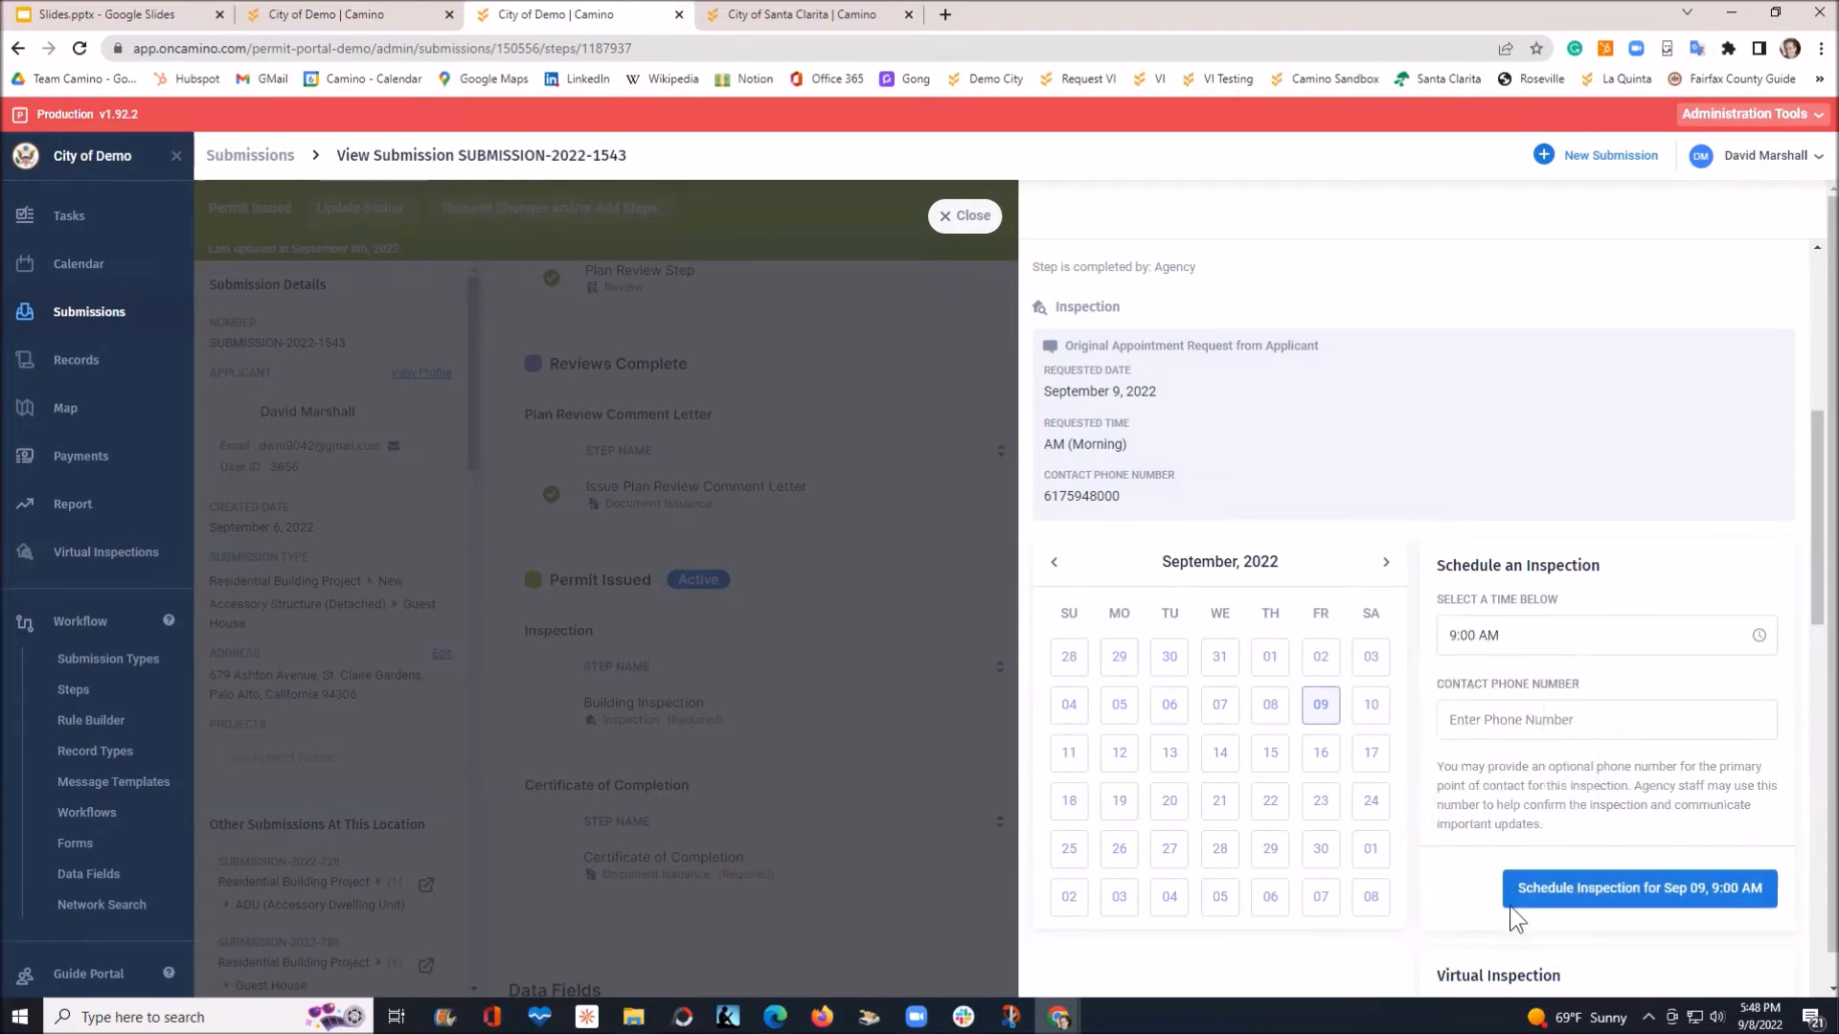
{"action": "left_click", "coordinate": [1596, 891]}
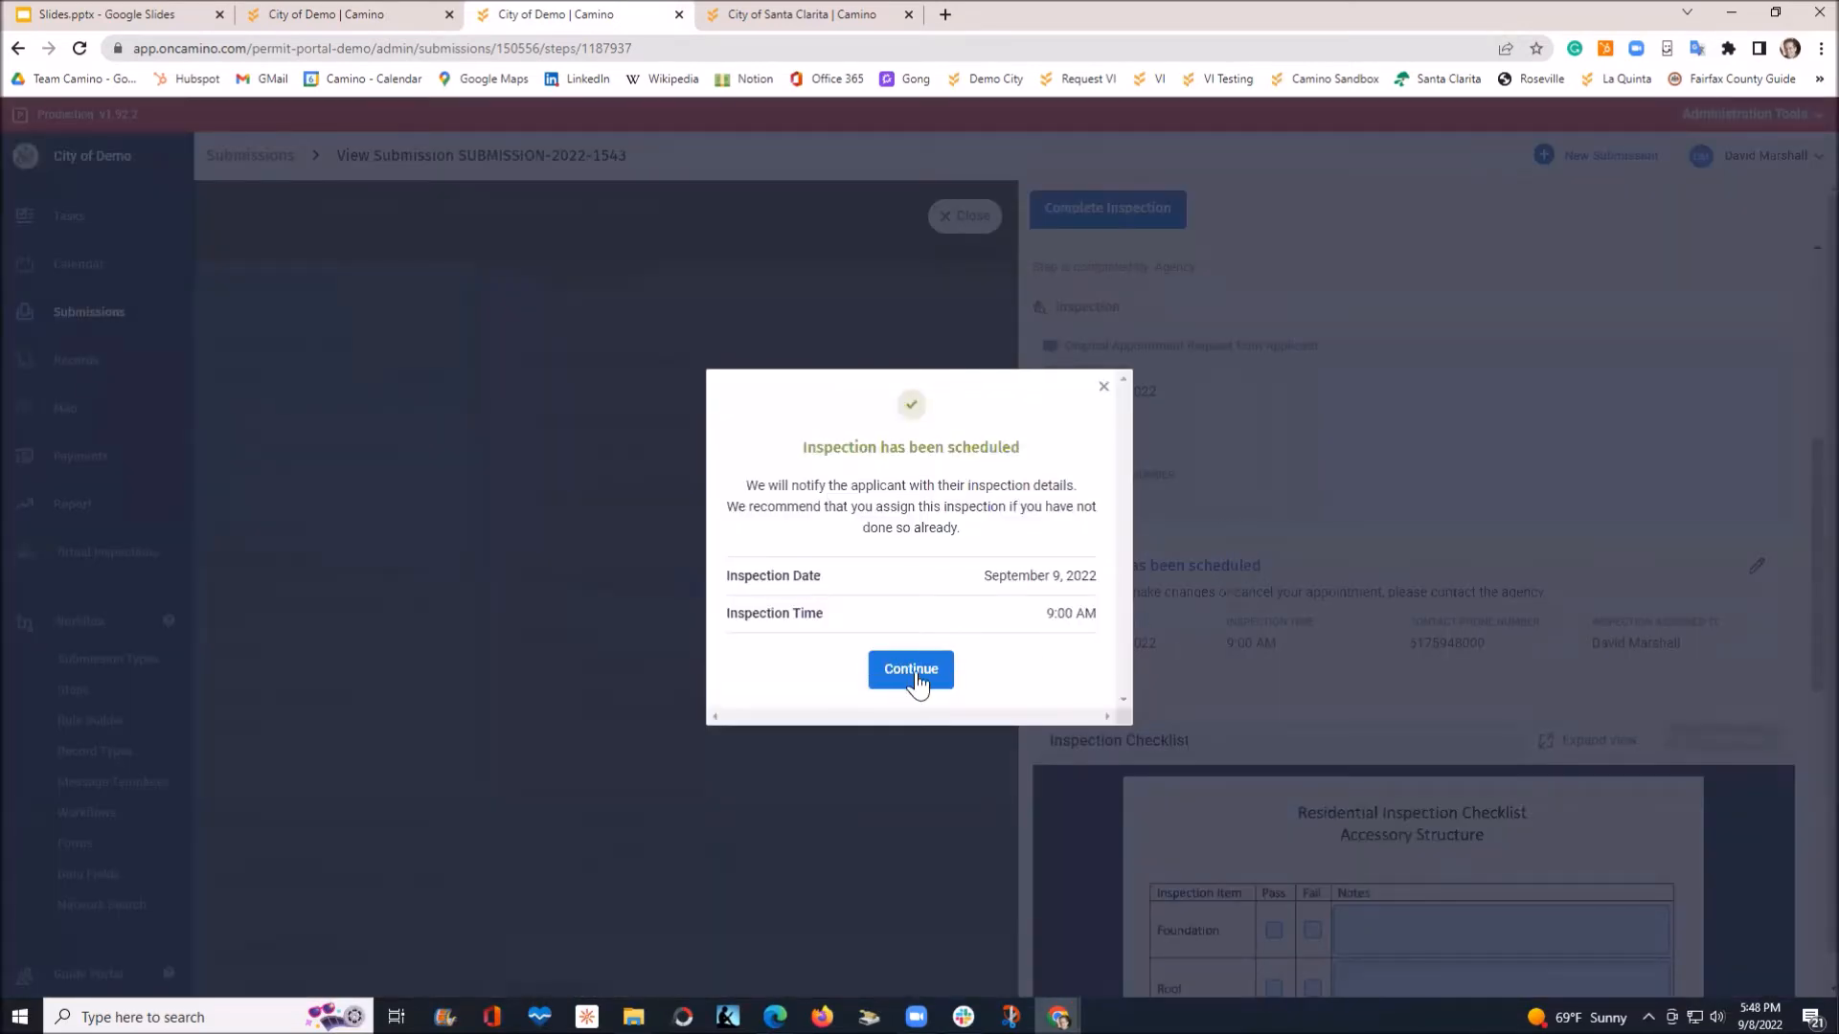
{"action": "left_click", "coordinate": [913, 673]}
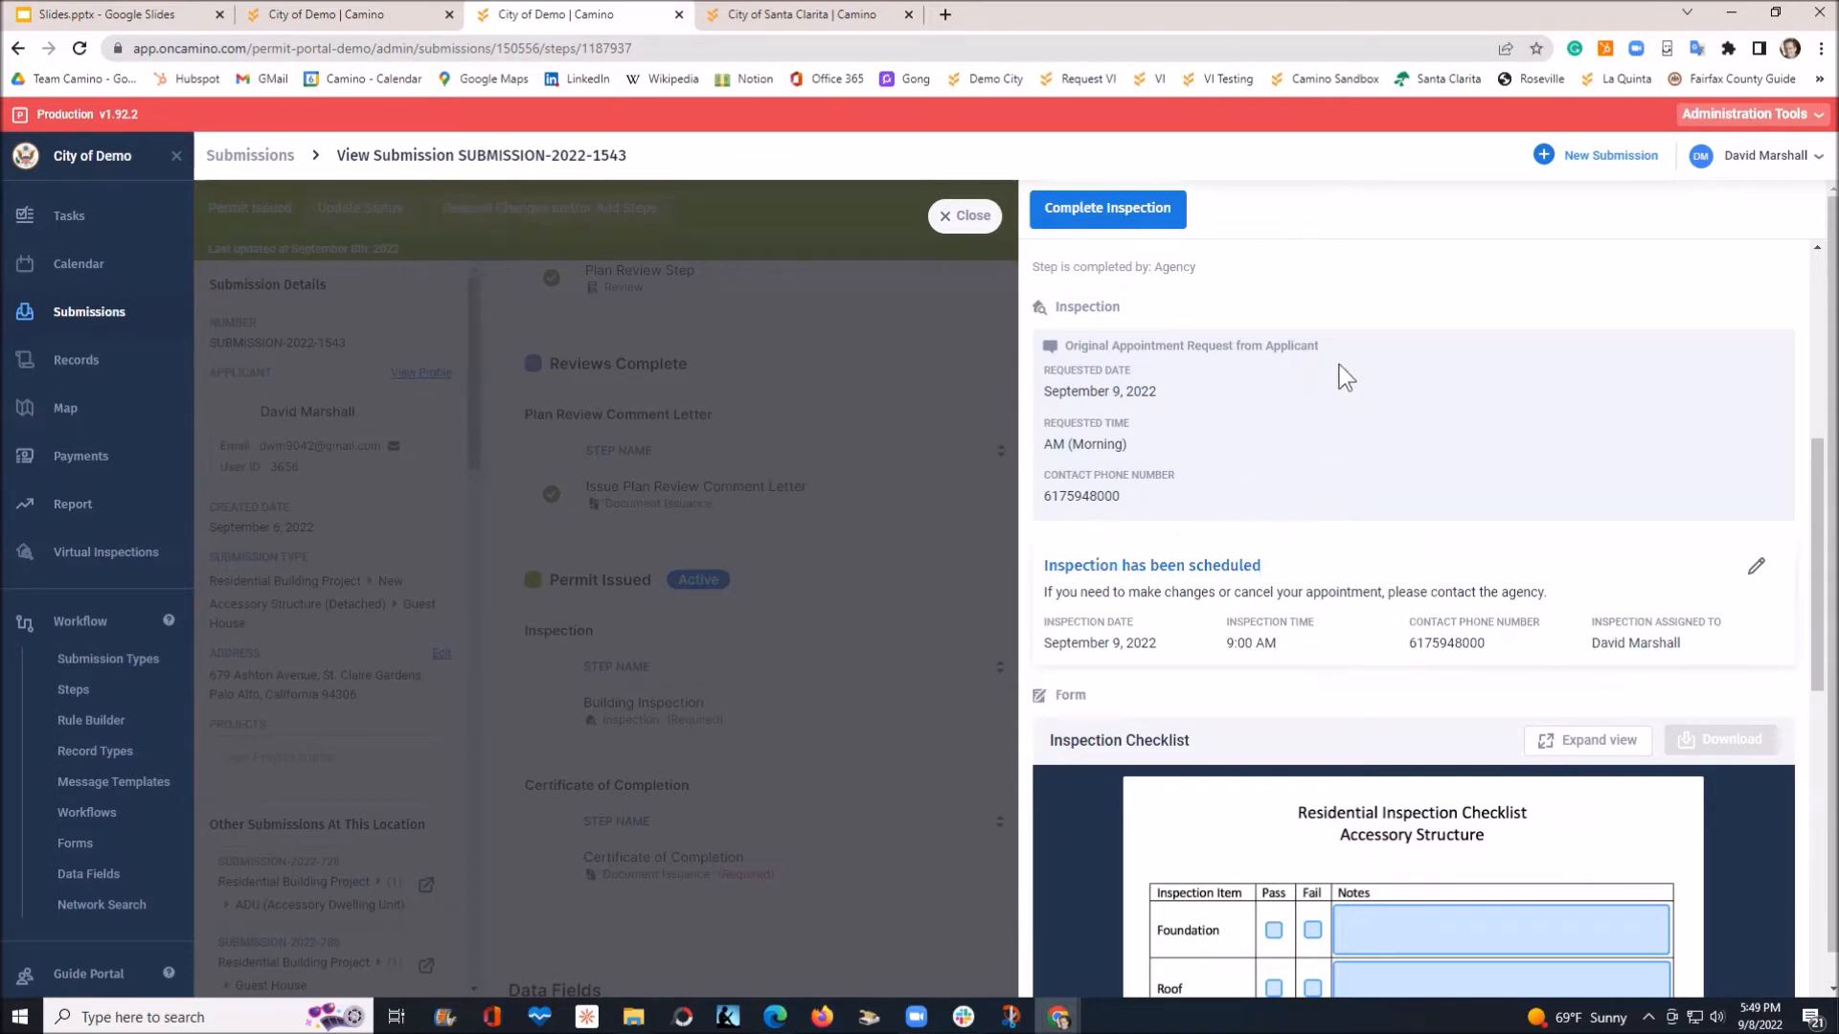
{"action": "scroll", "coordinate": [1324, 445], "scroll_direction": "down", "scroll_amount": 2}
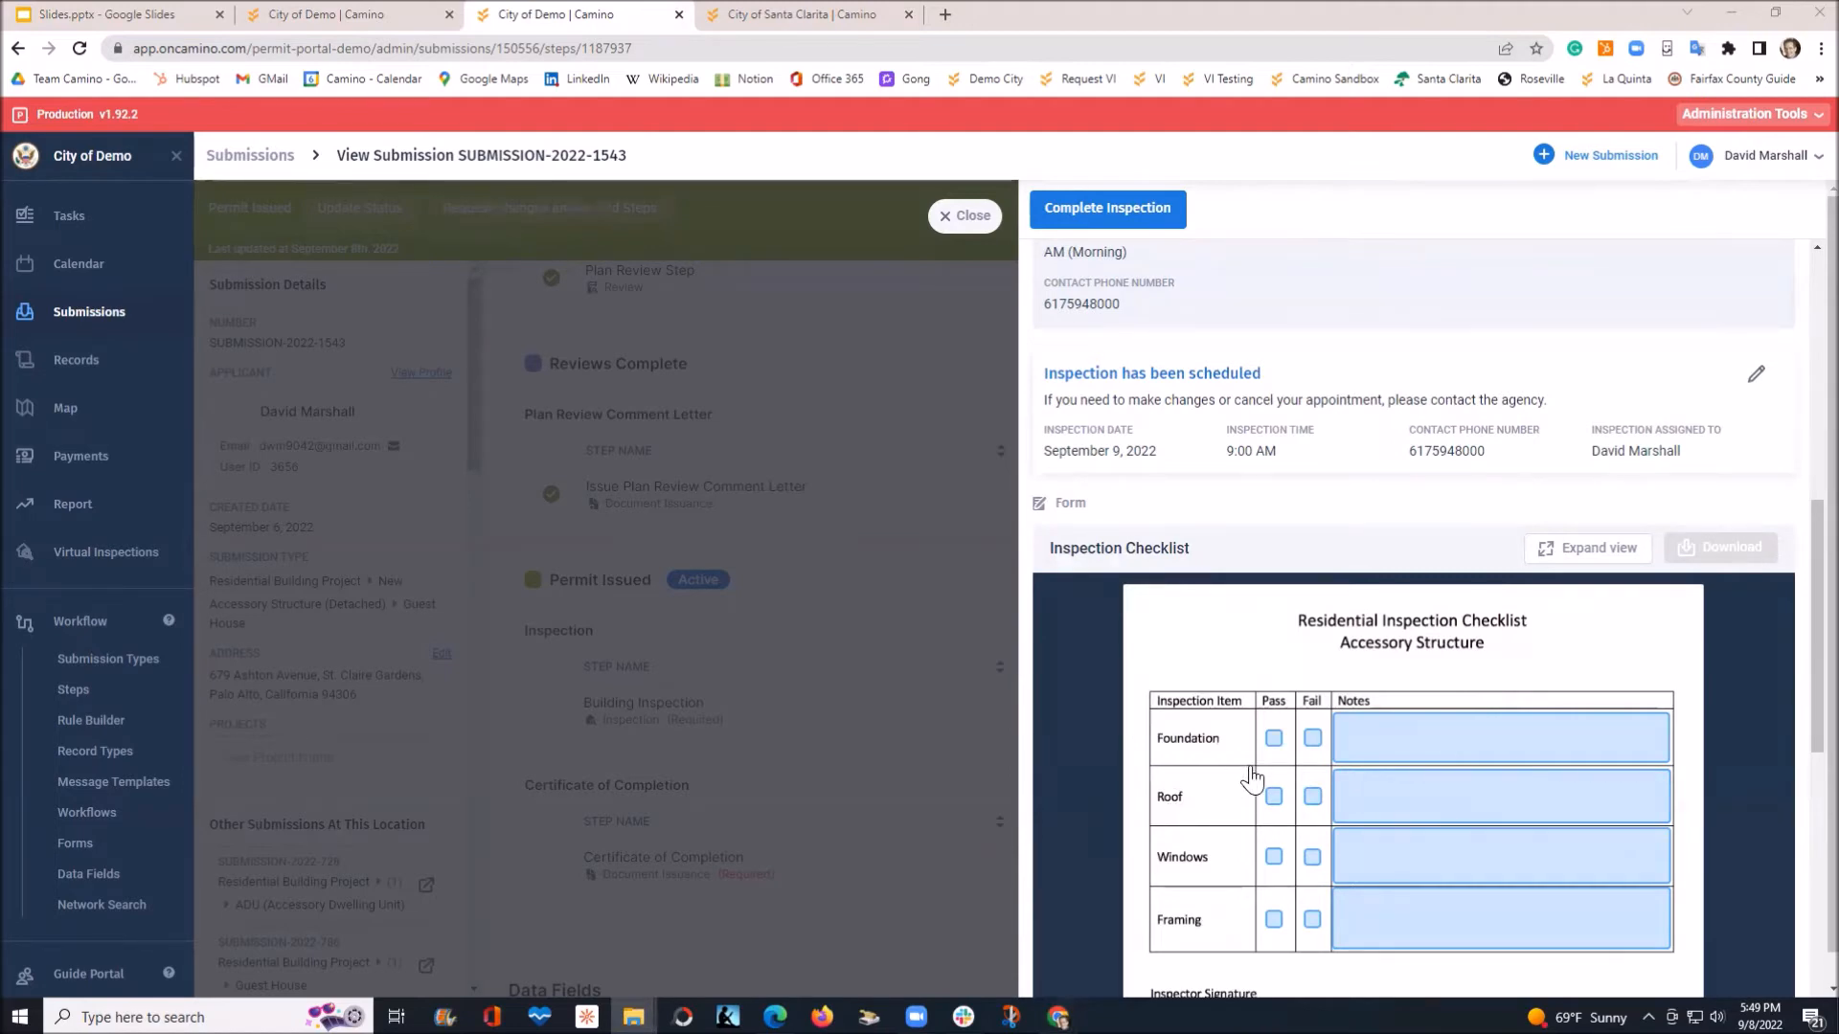
{"action": "scroll", "coordinate": [1273, 752], "scroll_direction": "down", "scroll_amount": 6}
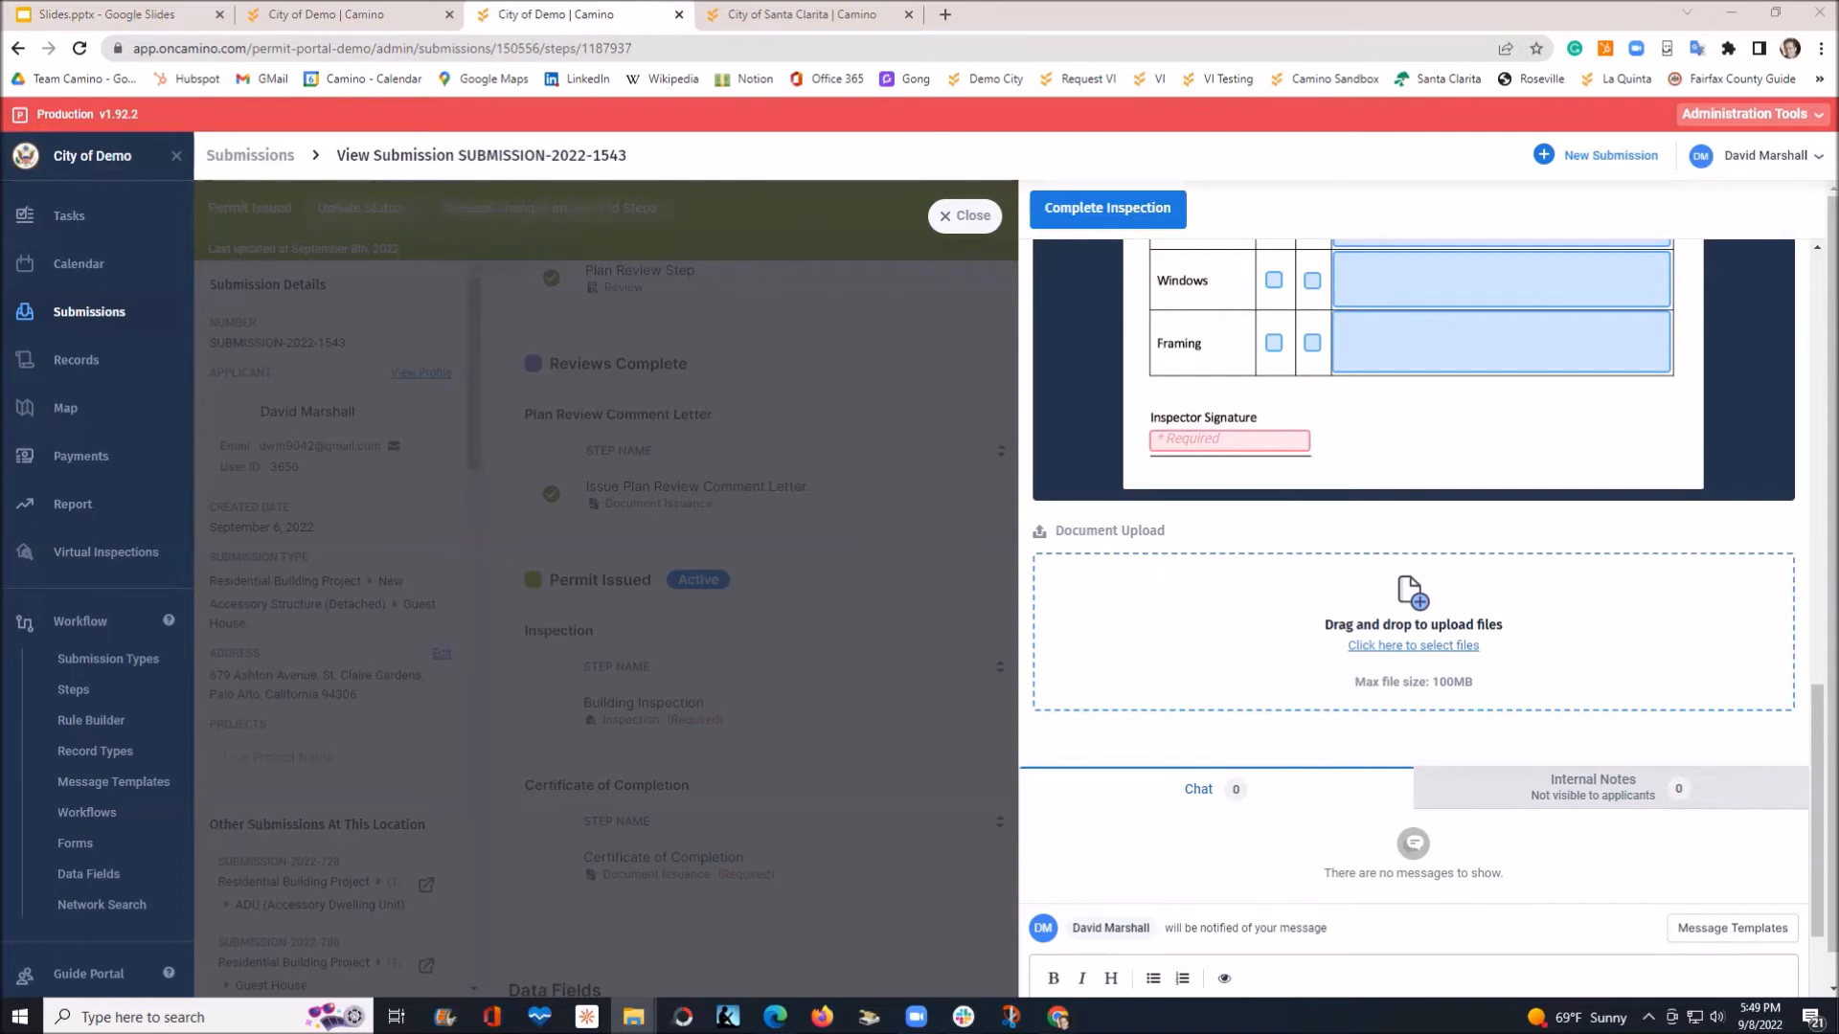
{"action": "left_click_drag", "start_coordinate": [1834, 459], "coordinate": [1320, 647]}
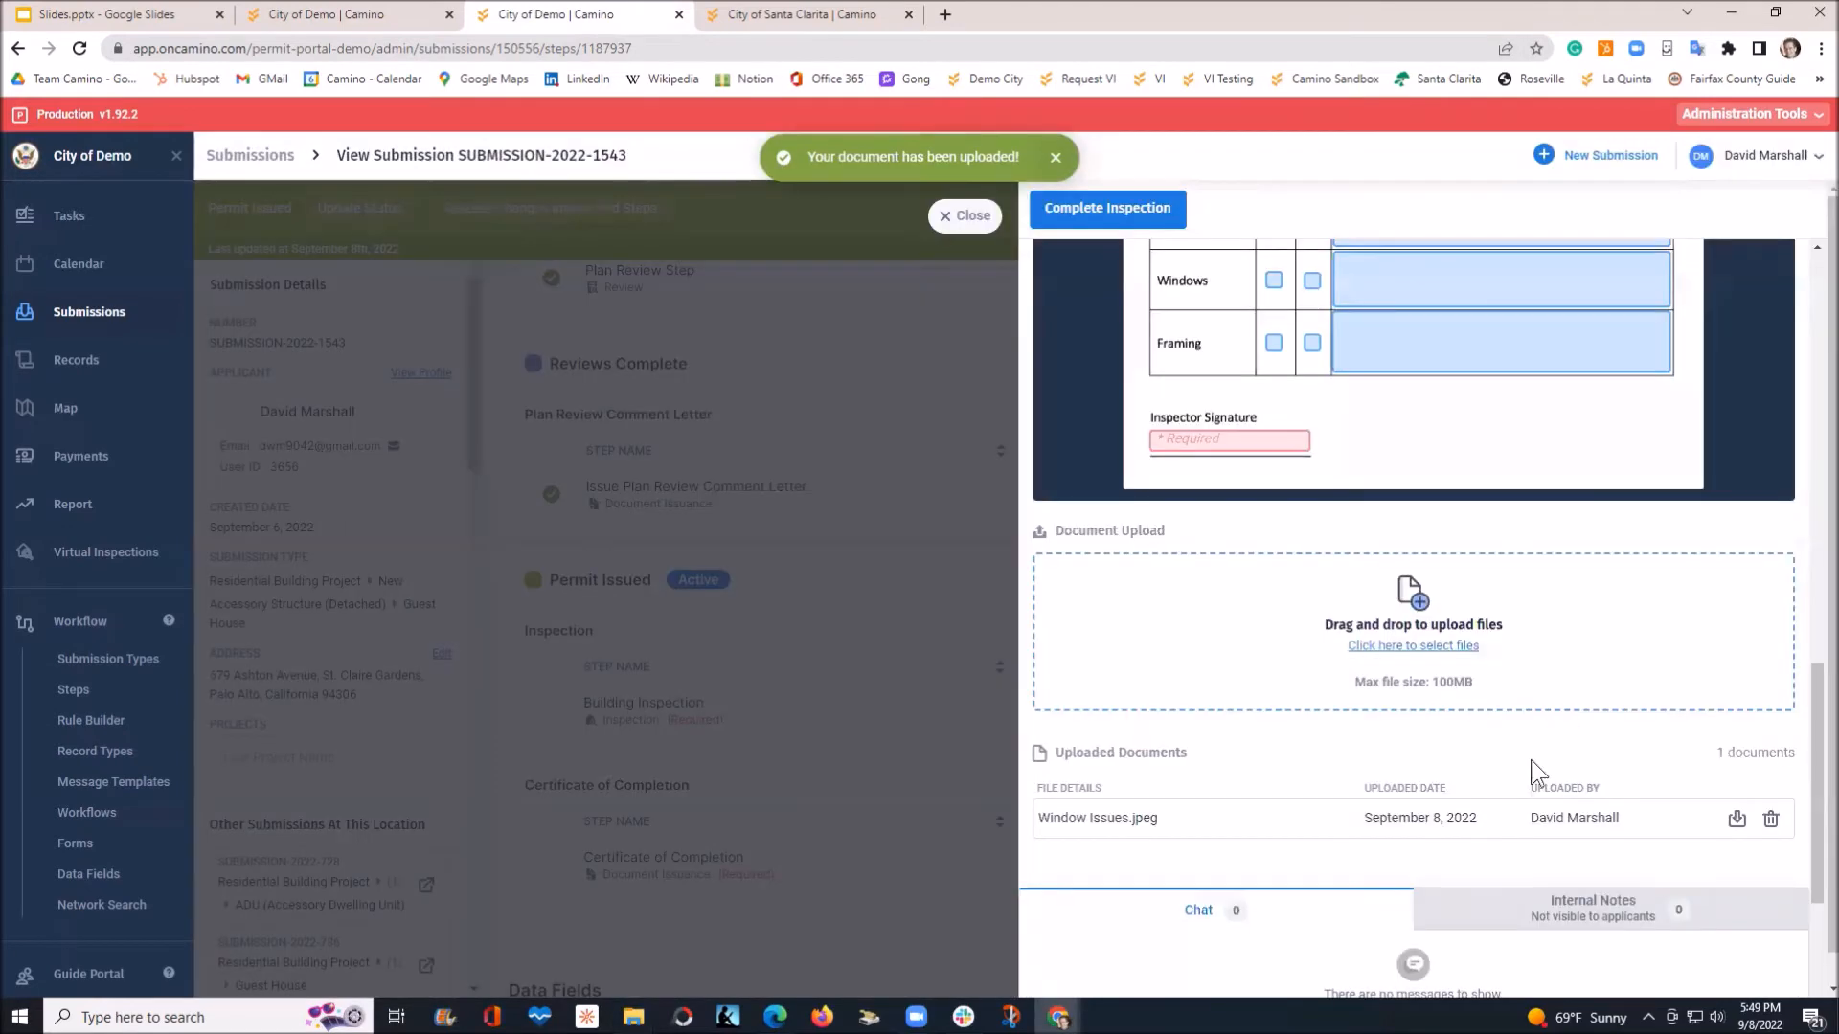
Switch between the Internal Notes and applicant Chat tabs, then scroll back up to the checklist
{"action": "scroll", "coordinate": [1393, 774], "scroll_direction": "down", "scroll_amount": 2}
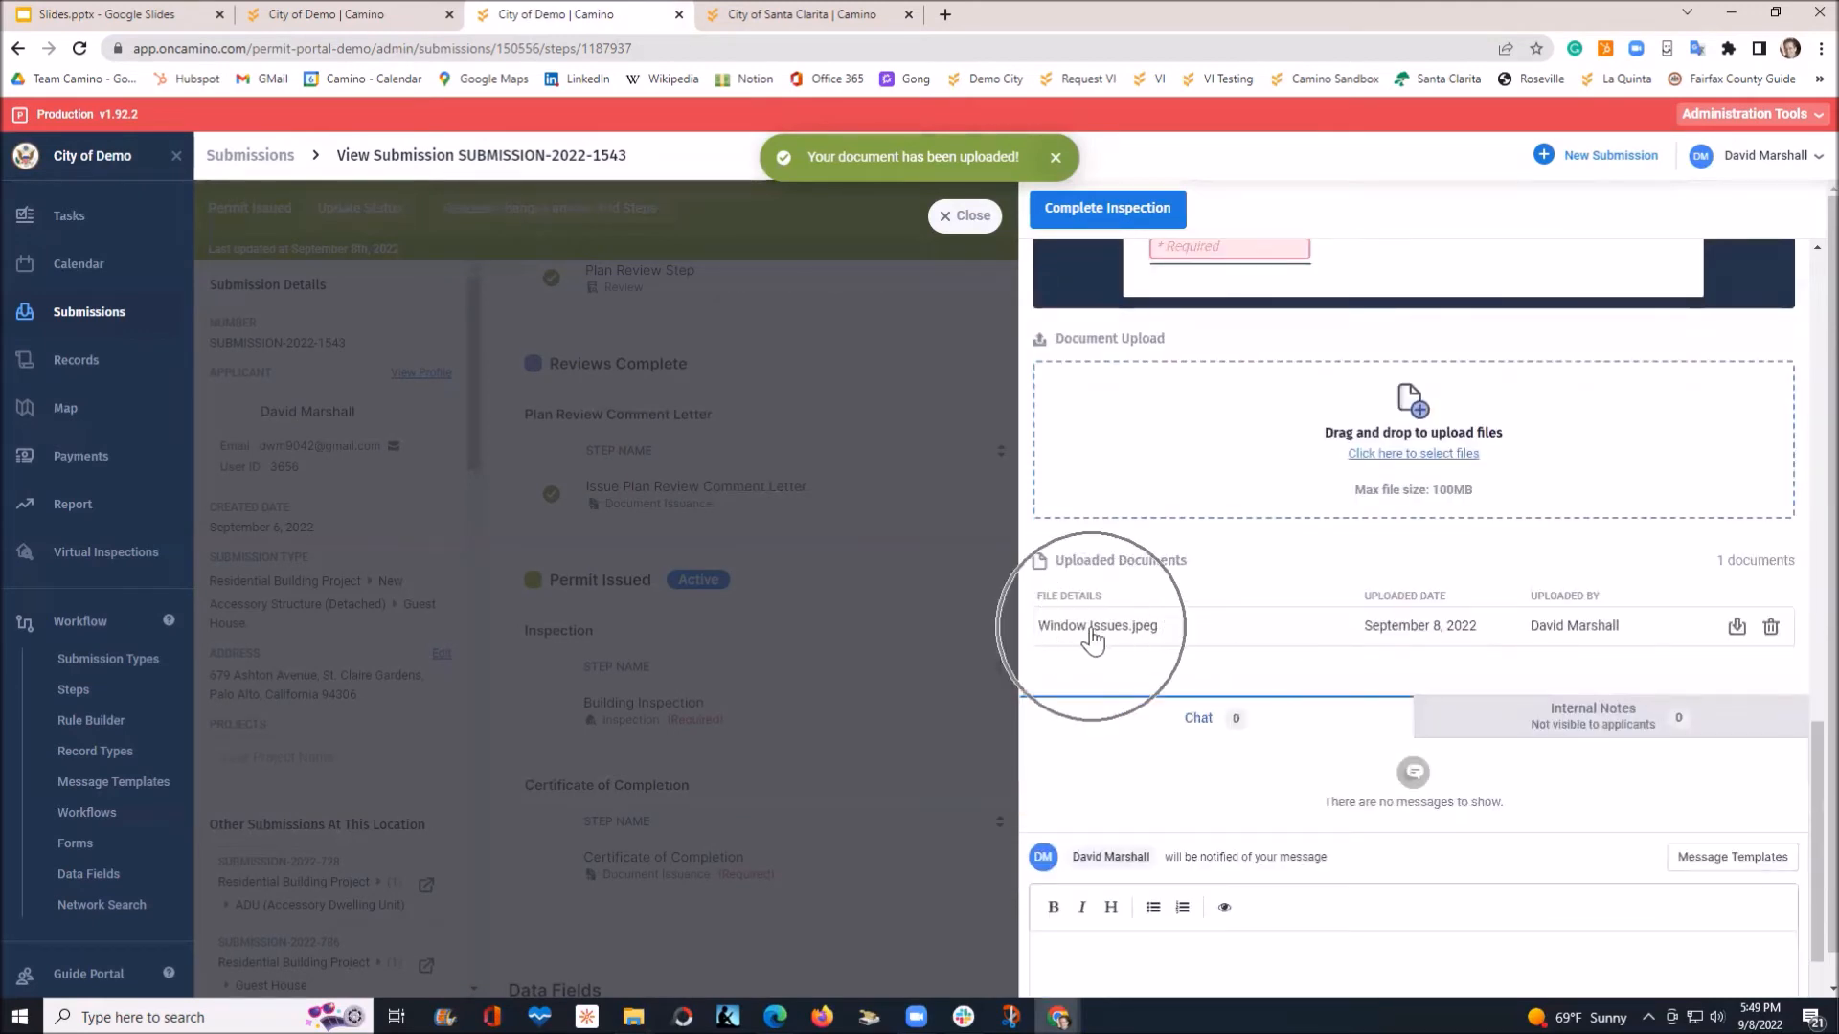
{"action": "left_click", "coordinate": [1564, 720]}
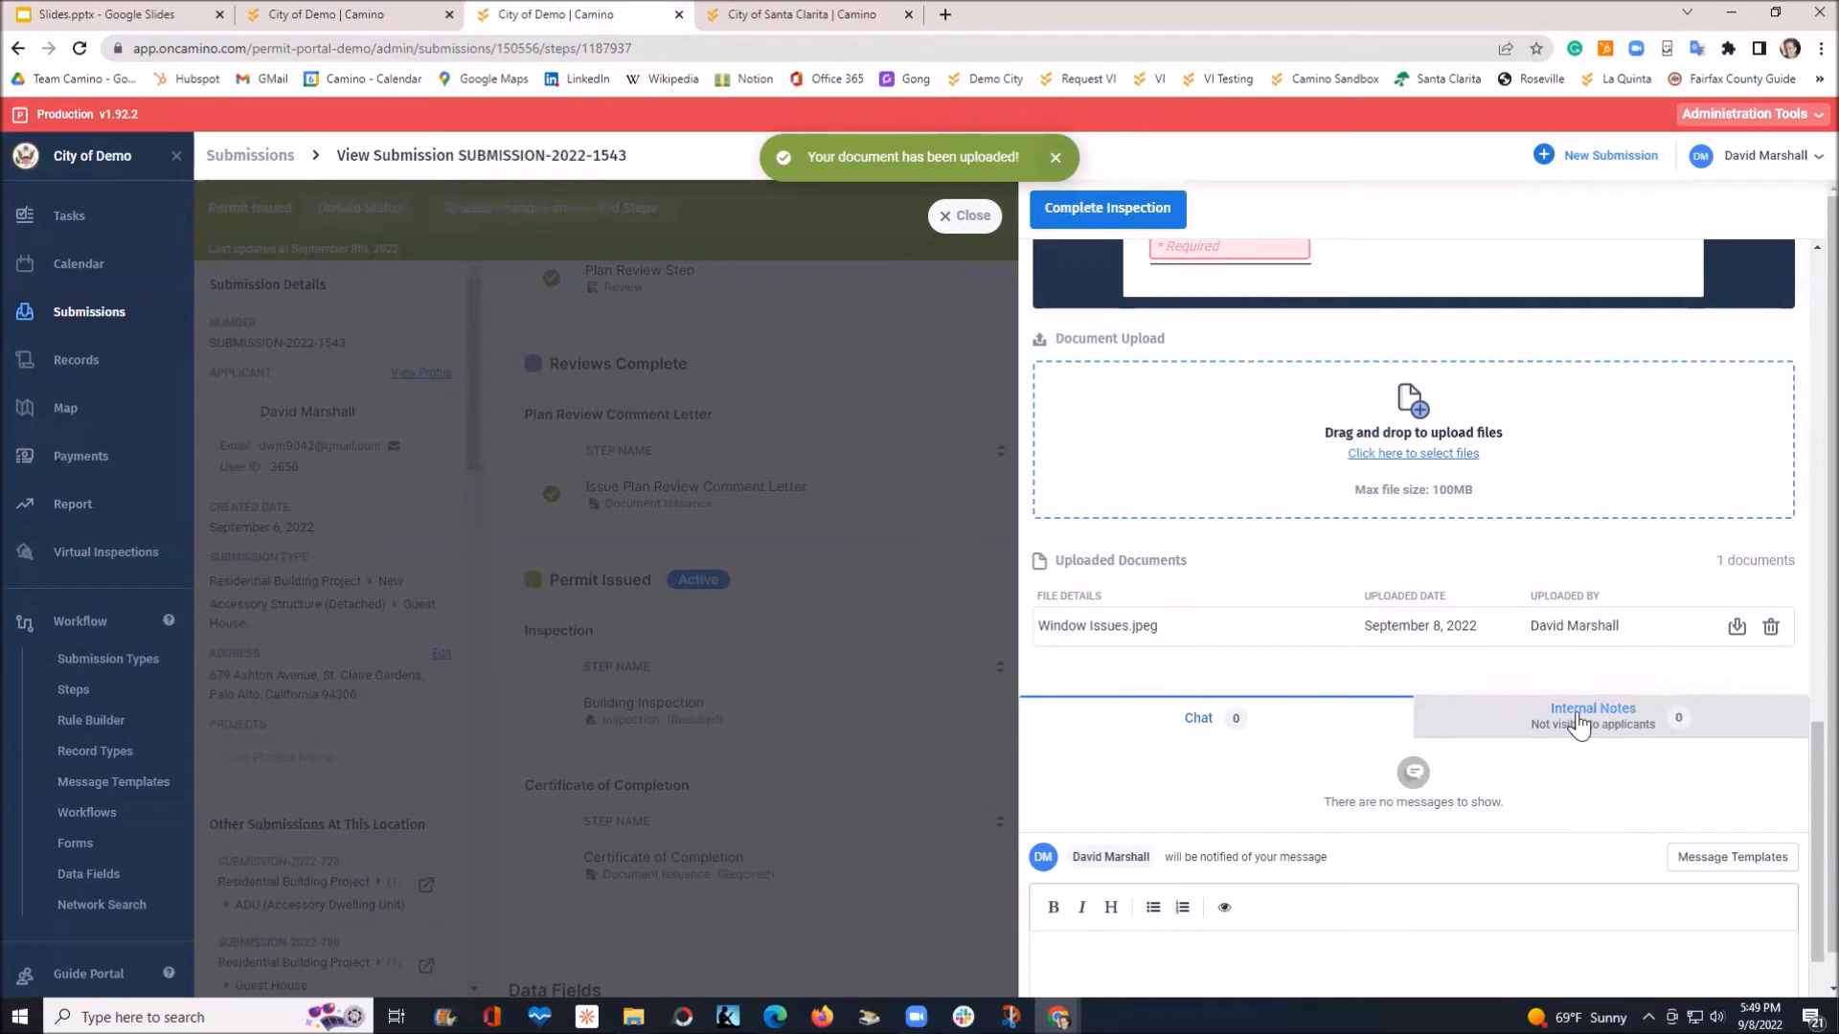
{"action": "left_click", "coordinate": [1578, 725]}
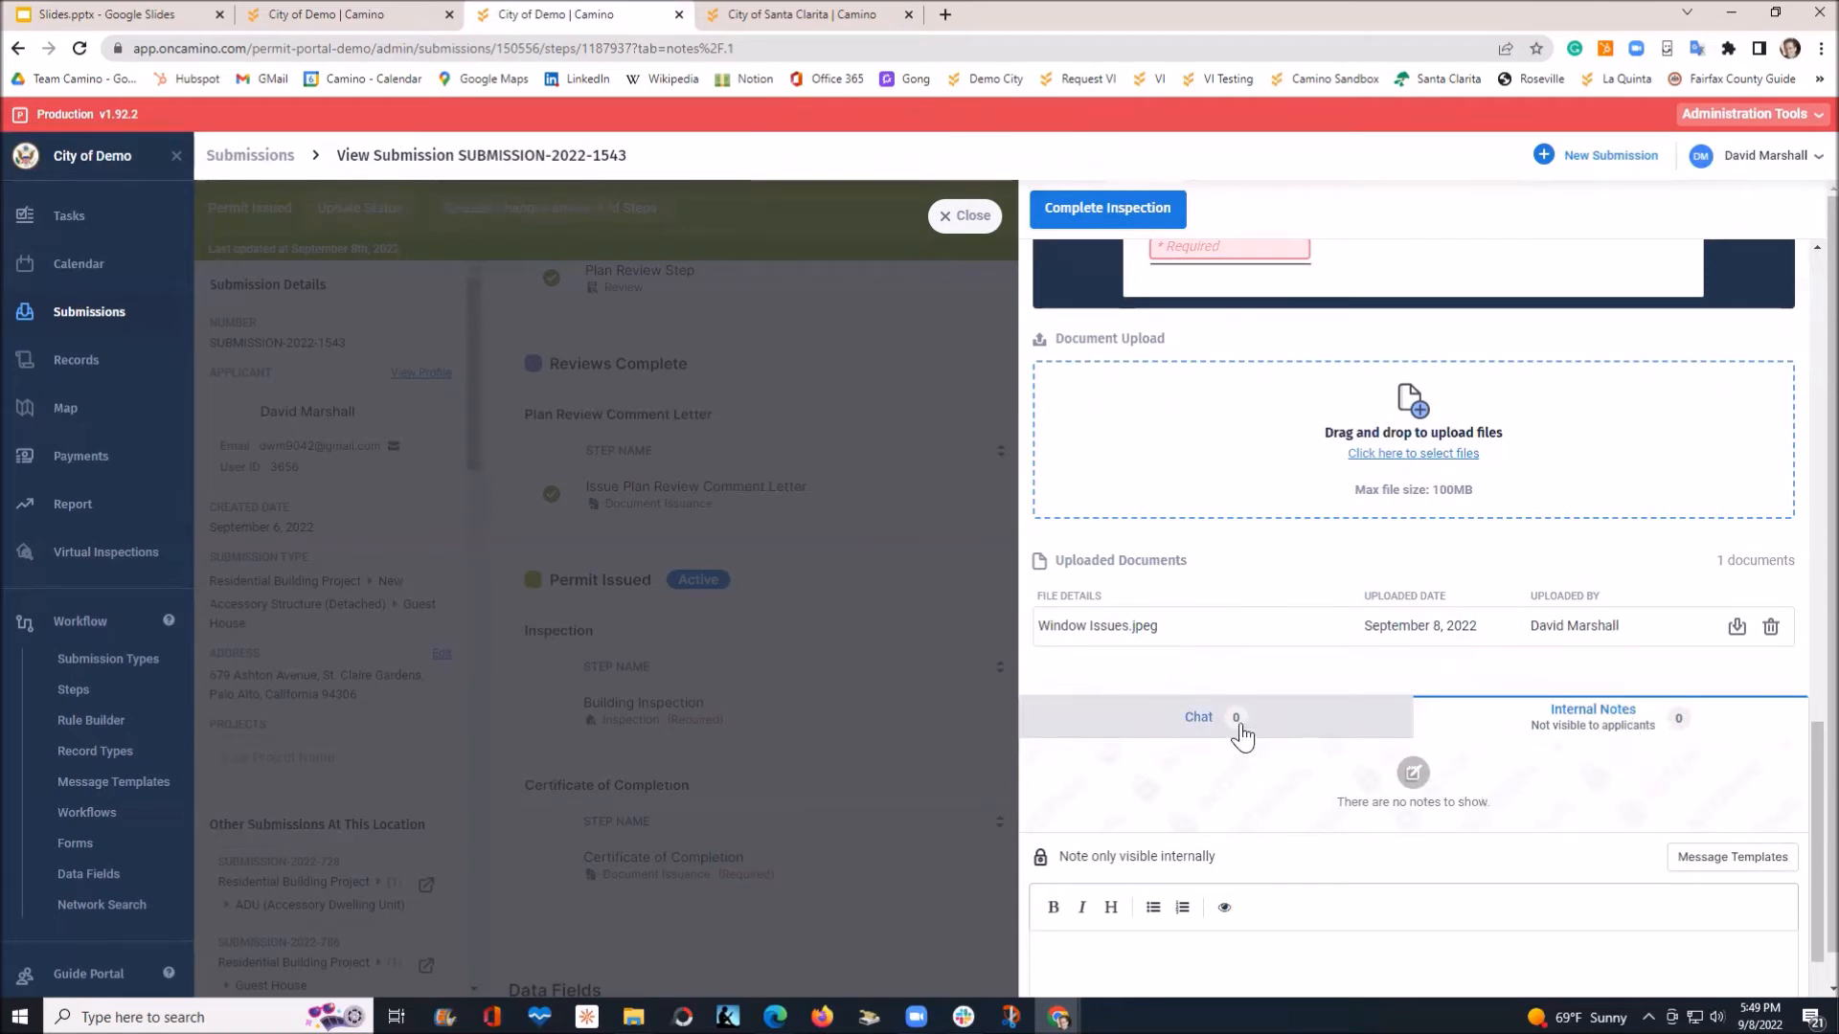
{"action": "left_click", "coordinate": [1328, 730]}
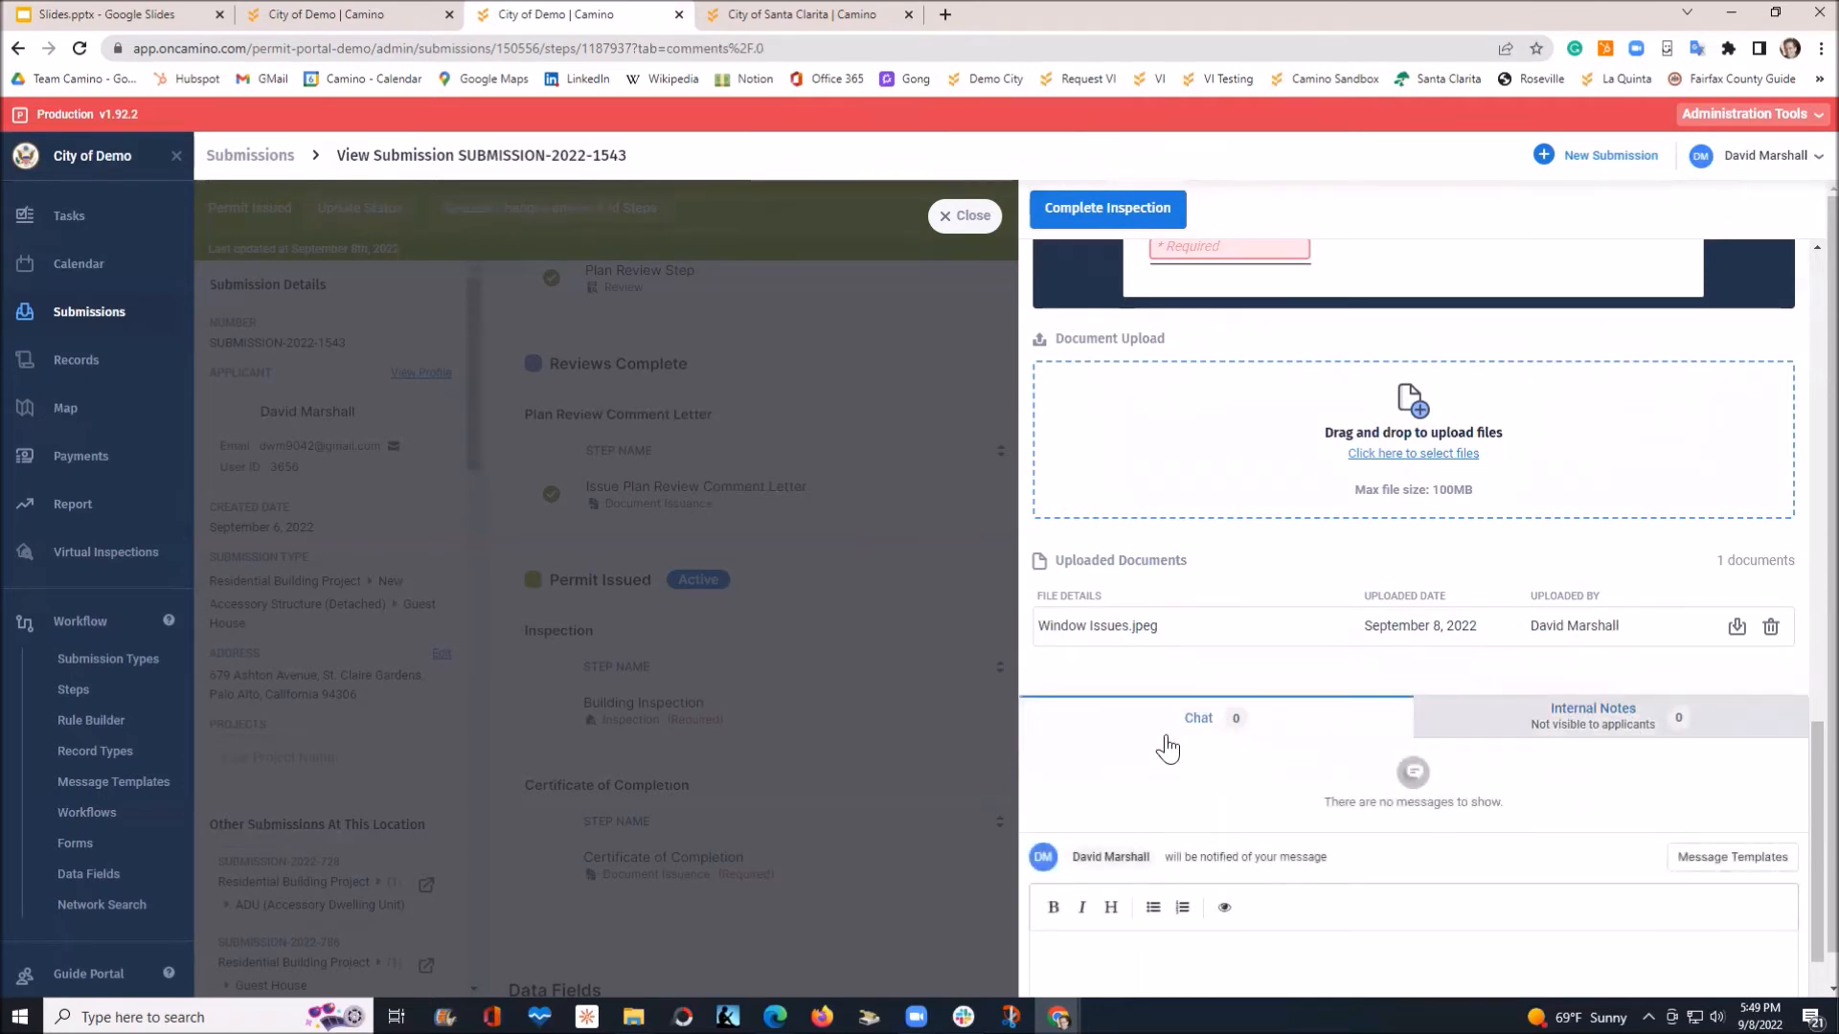
{"action": "left_click", "coordinate": [1511, 727]}
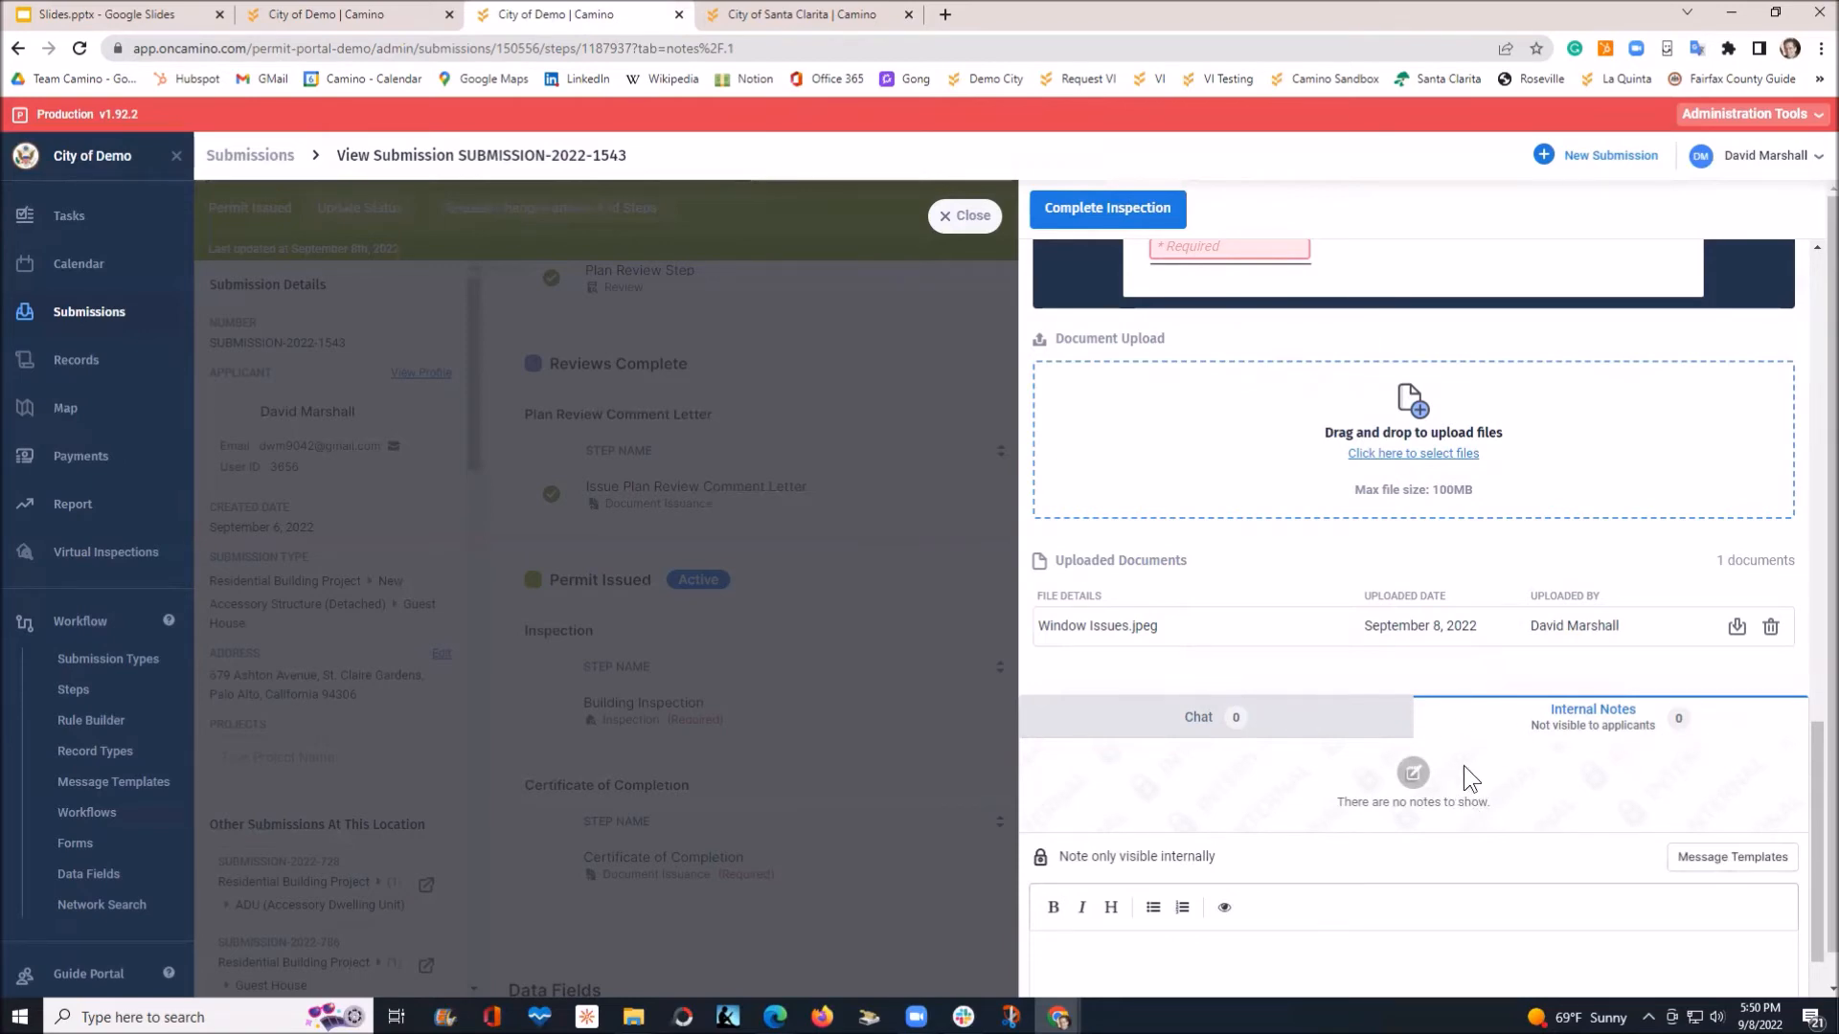
{"action": "scroll", "coordinate": [1465, 762], "scroll_direction": "up", "scroll_amount": 6}
Mark Foundation, Roof, Windows and Framing as Pass and enter the inspector signature
{"action": "left_click", "coordinate": [1273, 546]}
{"action": "left_click", "coordinate": [1274, 604]}
{"action": "left_click", "coordinate": [1274, 663]}
{"action": "left_click", "coordinate": [1274, 727]}
{"action": "left_click", "coordinate": [1244, 823]}
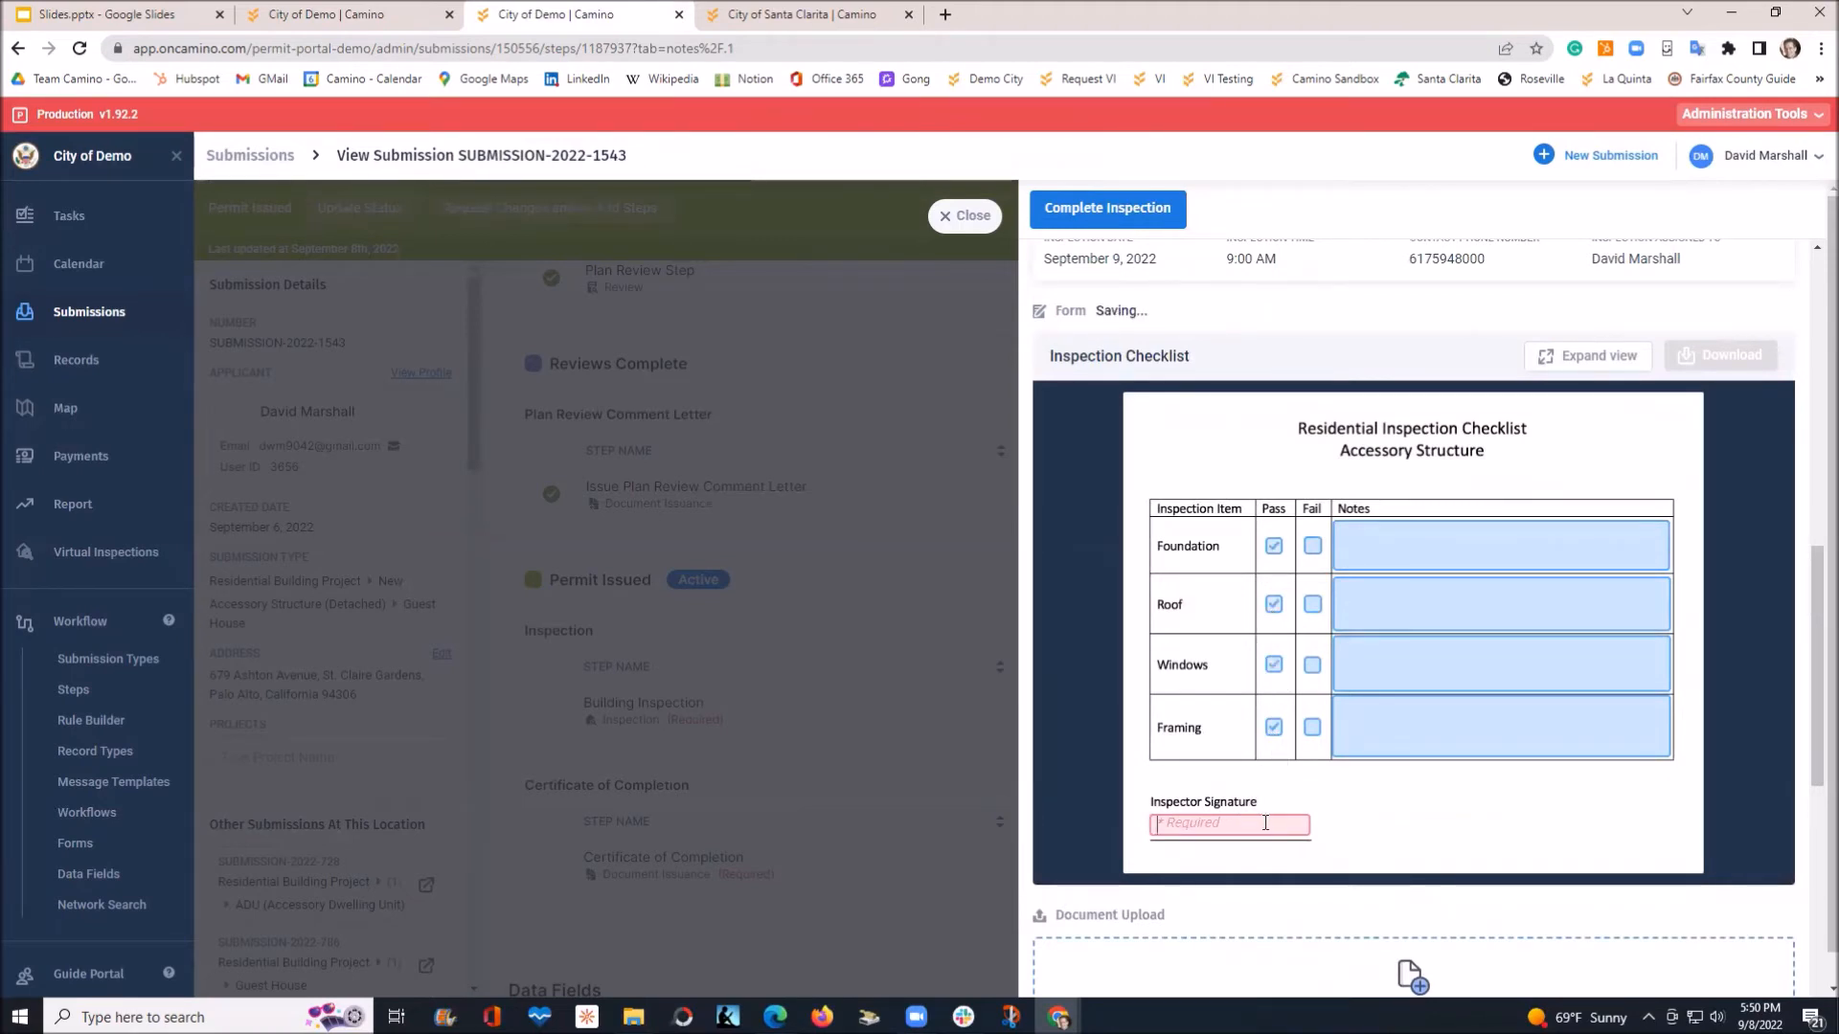
{"action": "type", "text": "D"}
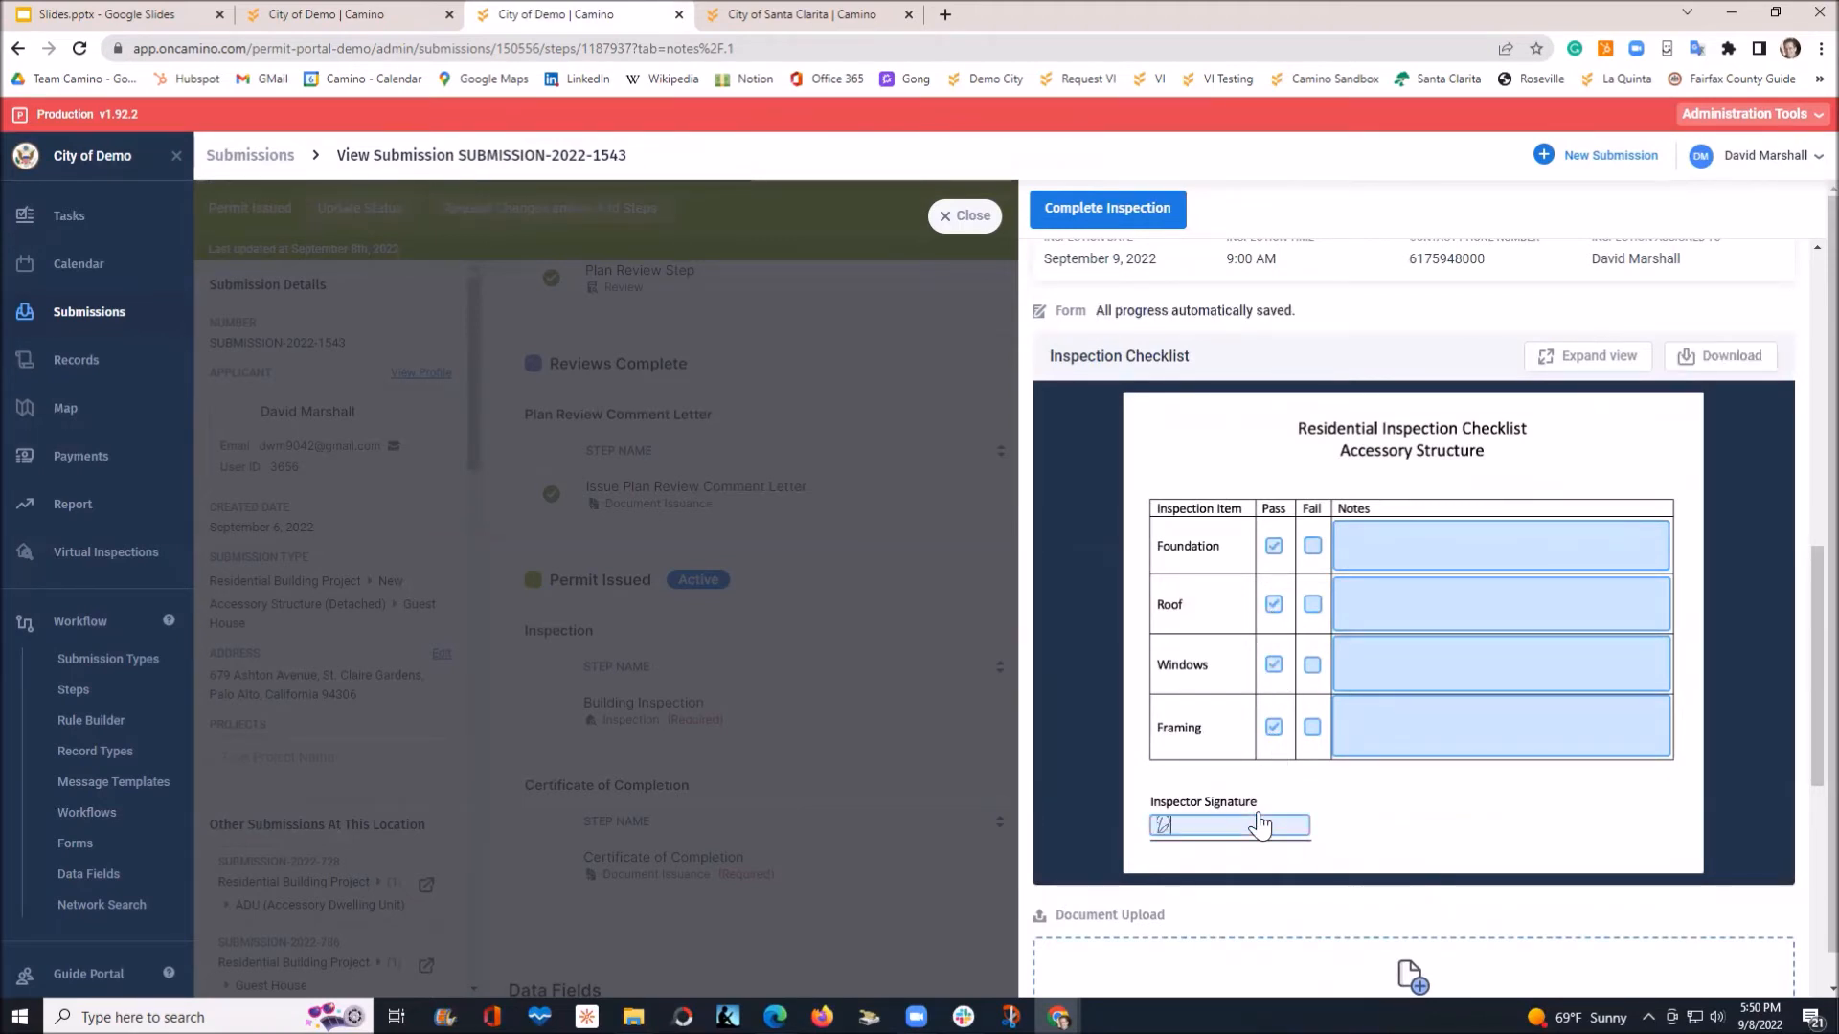
{"action": "type", "text": "ilfouwere"}
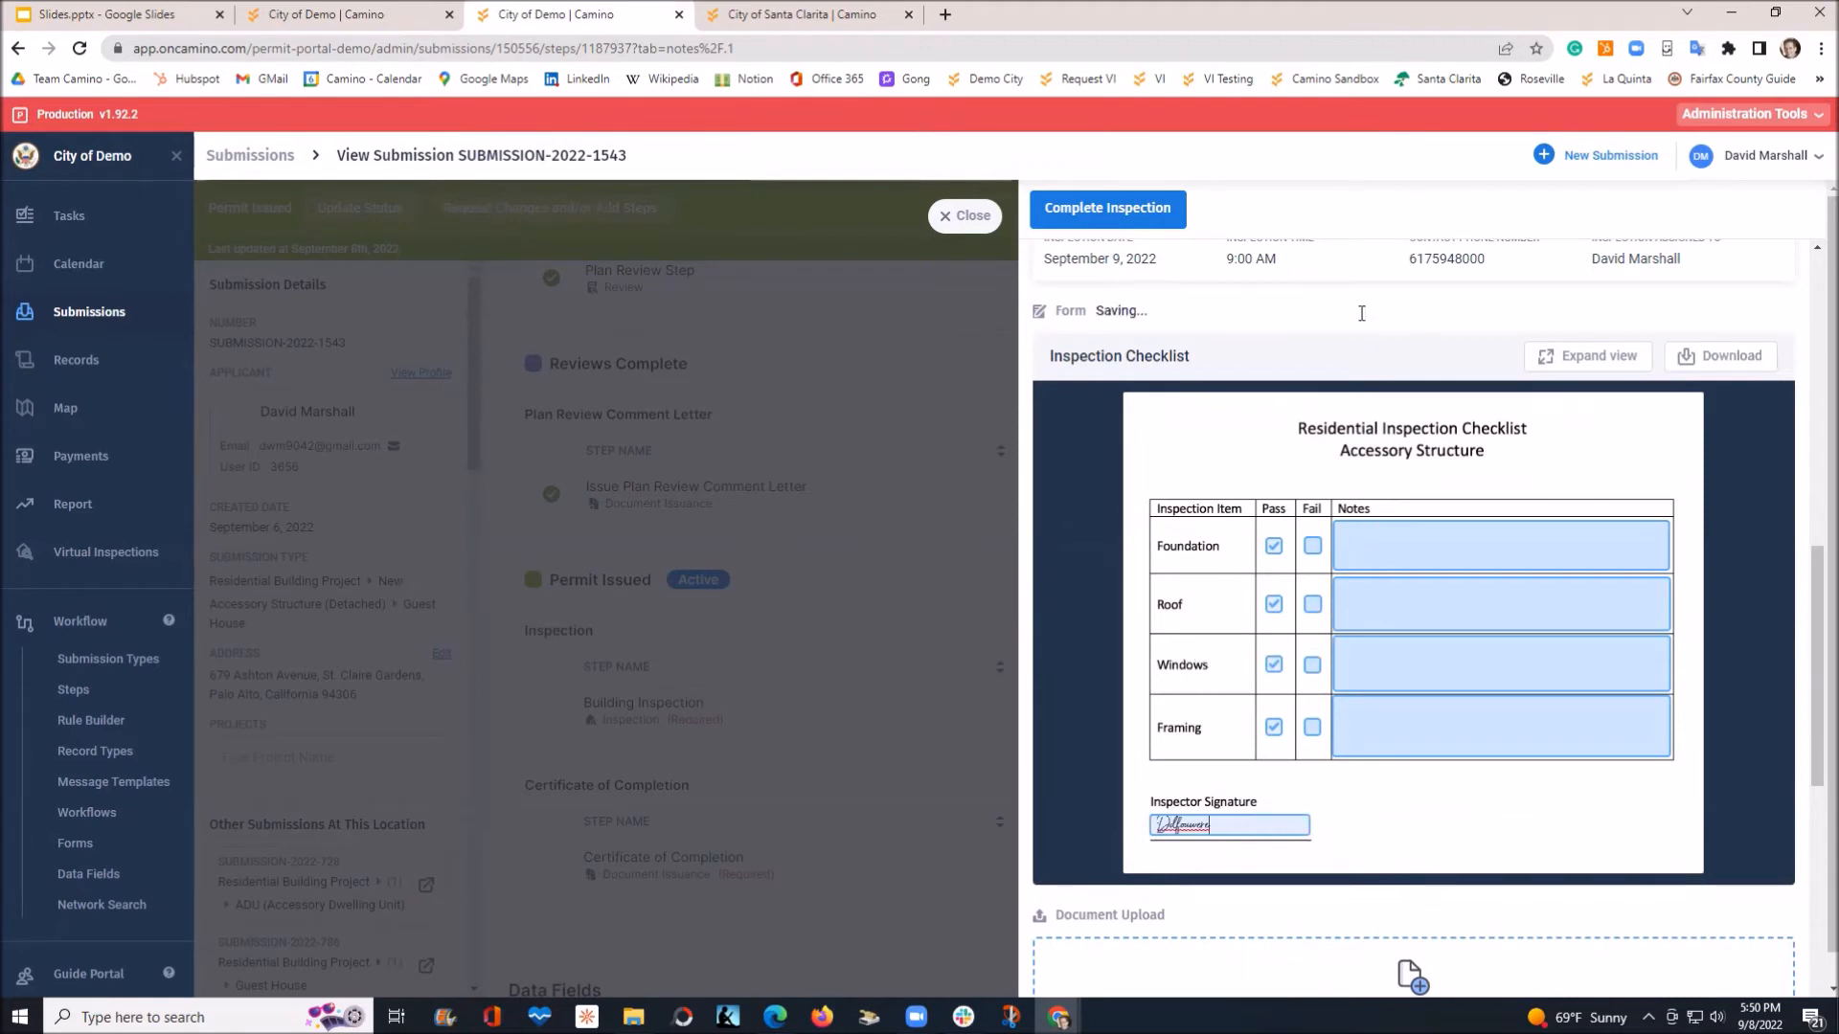
Complete the inspection with a Passed result and close the step panel
{"action": "left_click", "coordinate": [1104, 221]}
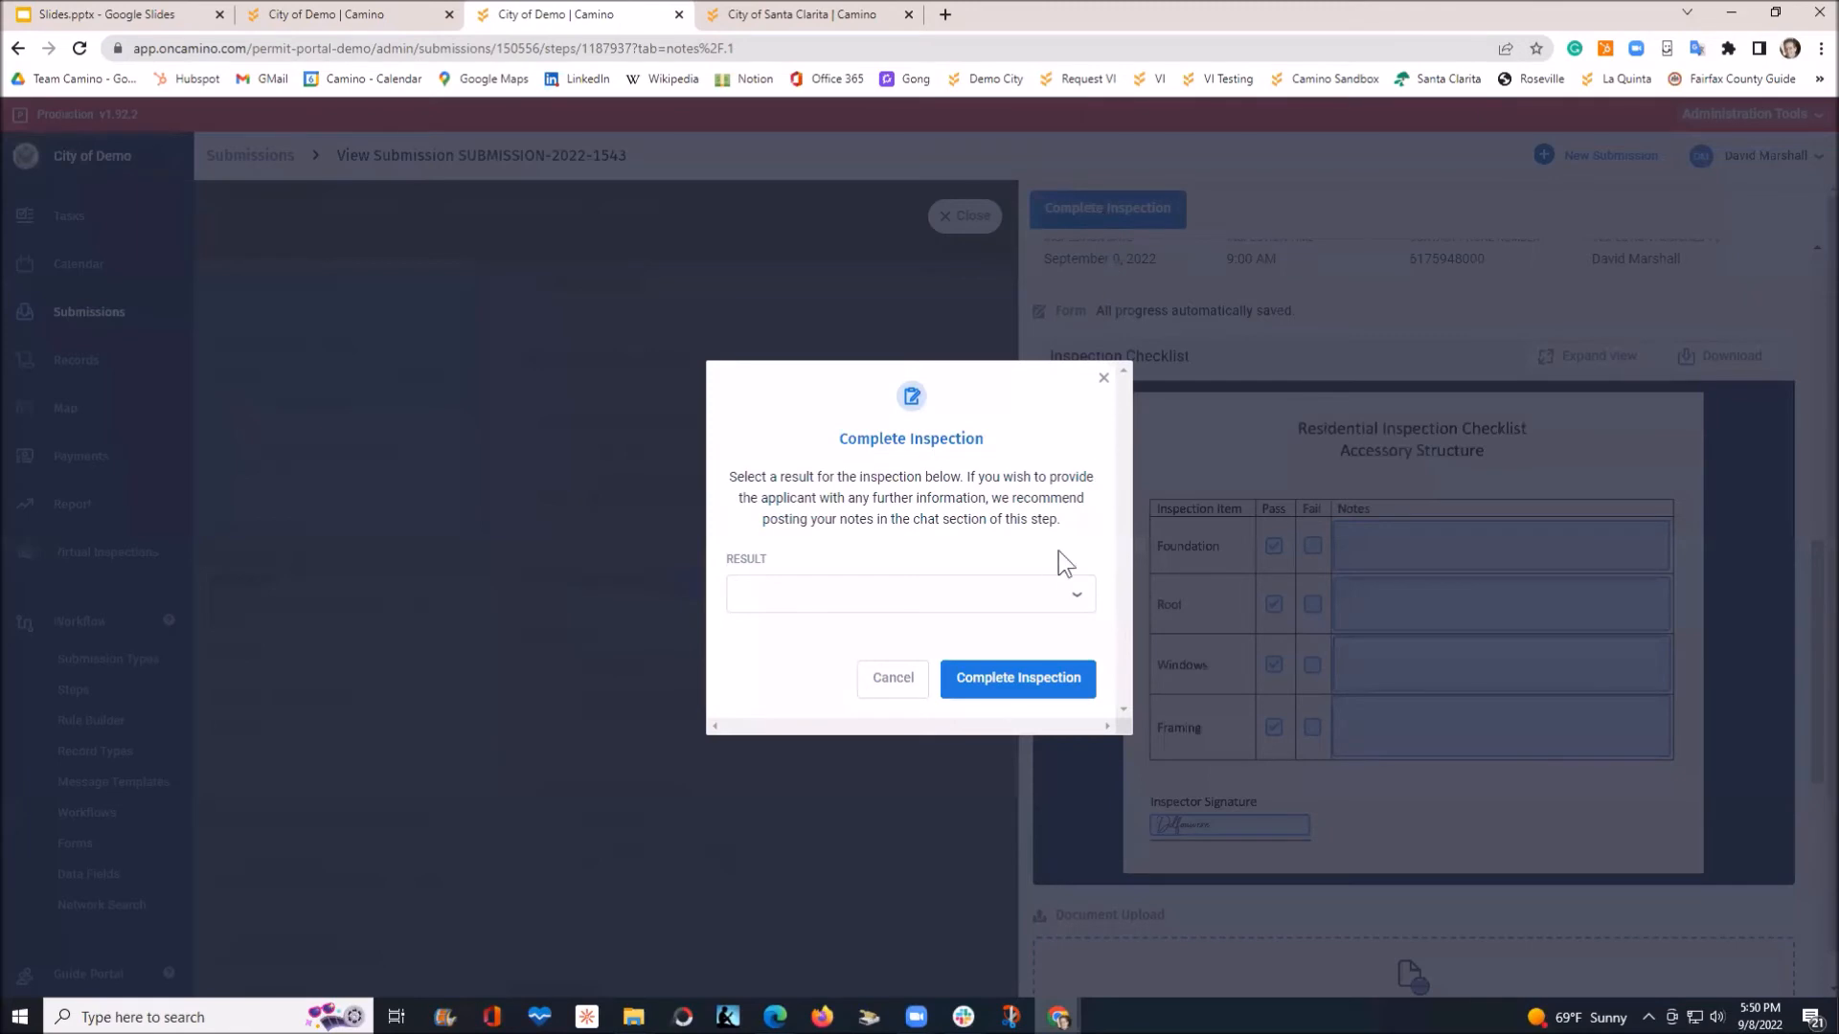
{"action": "left_click", "coordinate": [1054, 601]}
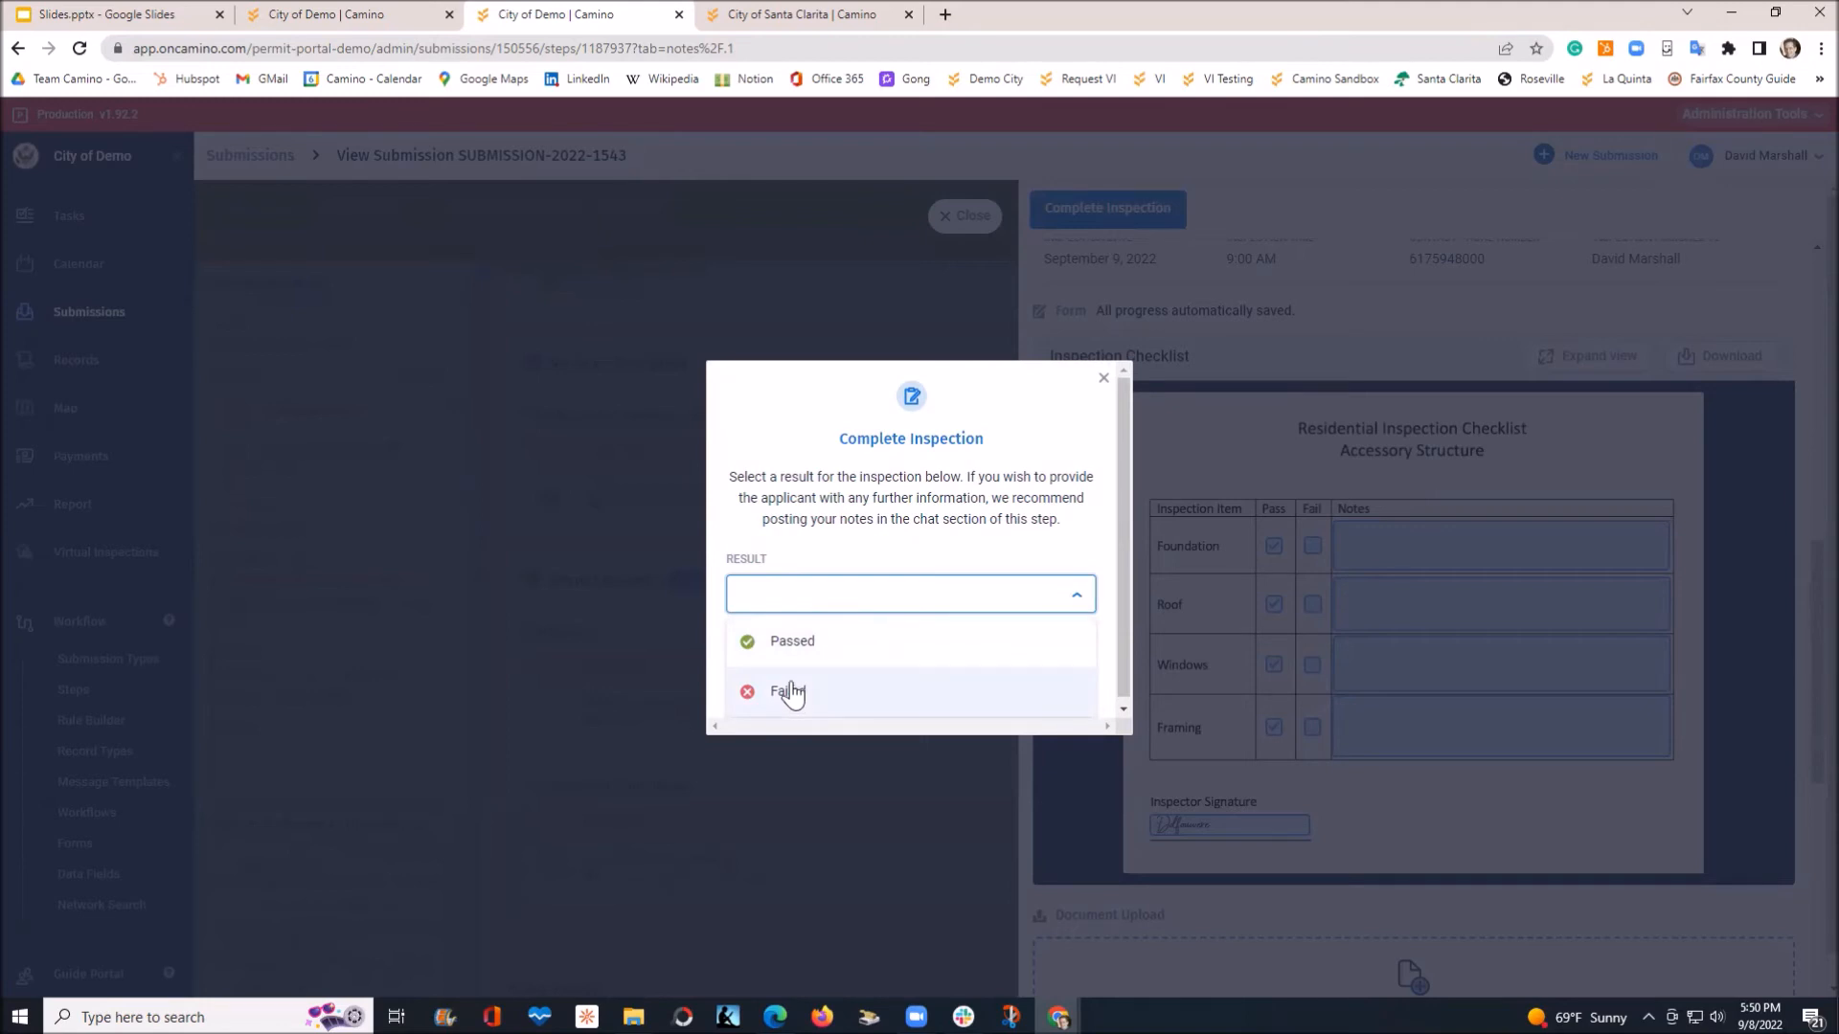
{"action": "left_click", "coordinate": [804, 642]}
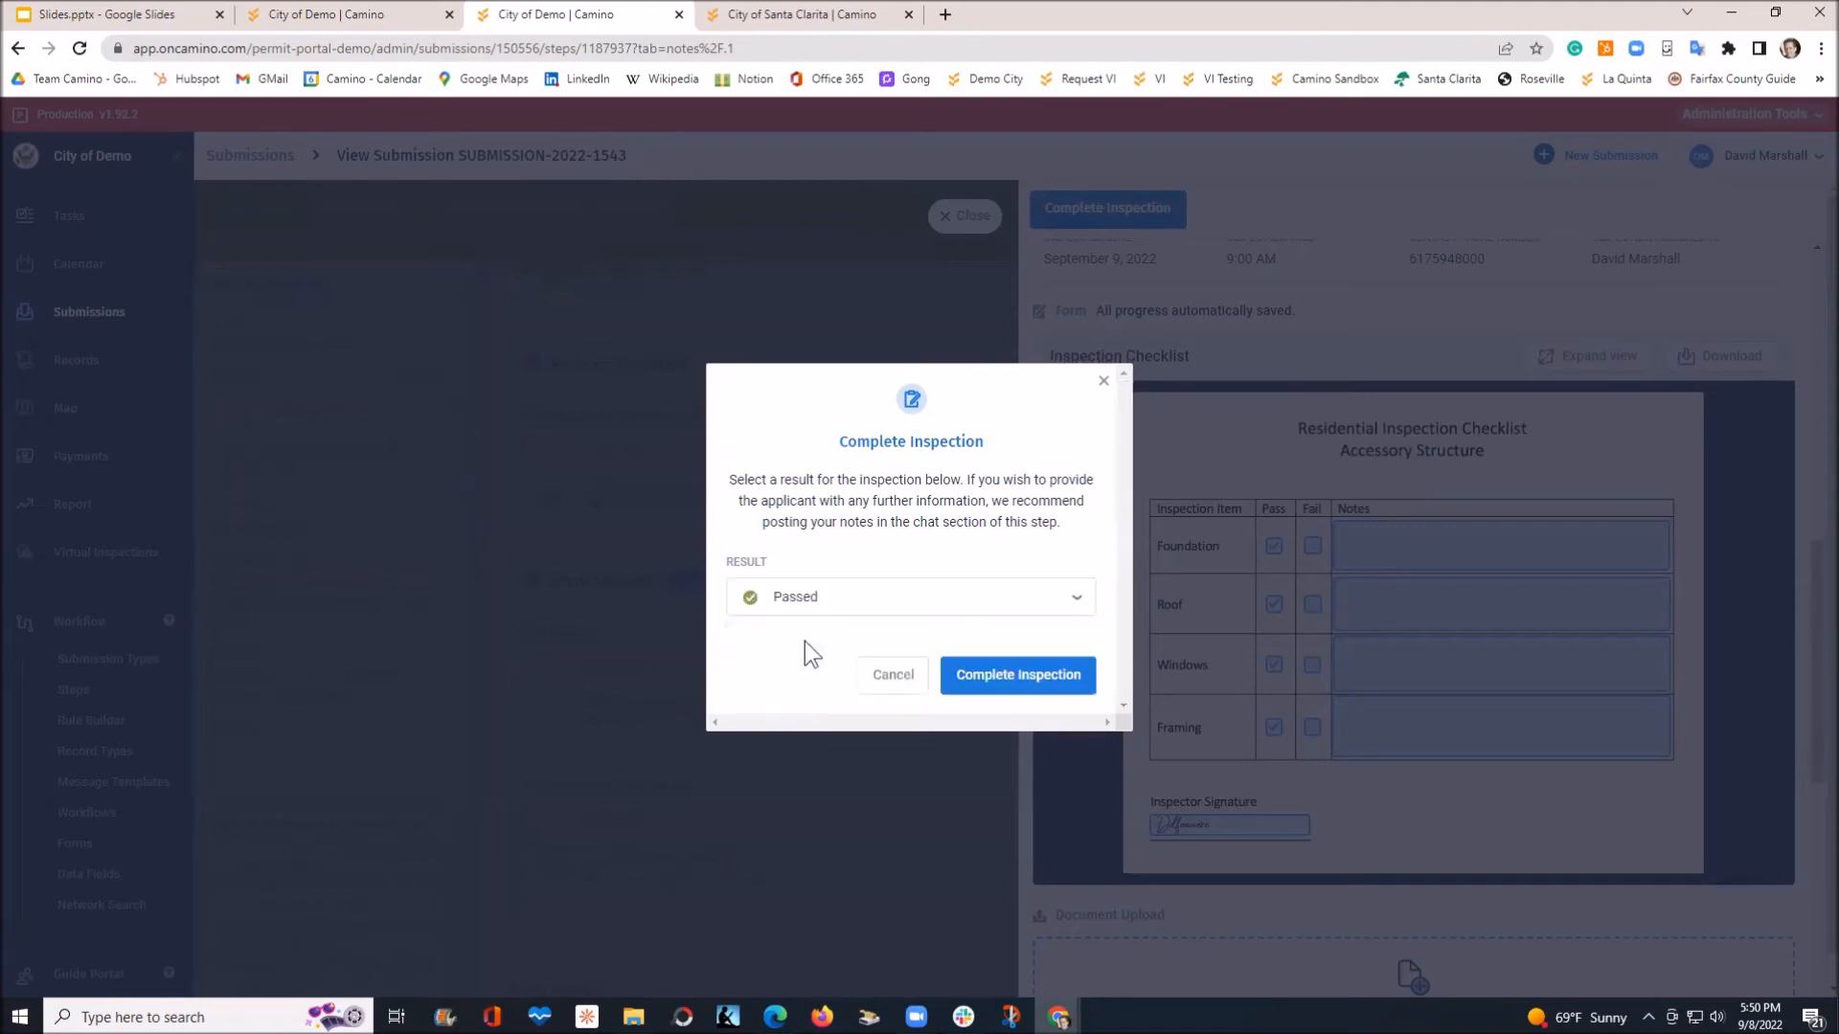
{"action": "left_click", "coordinate": [1015, 674]}
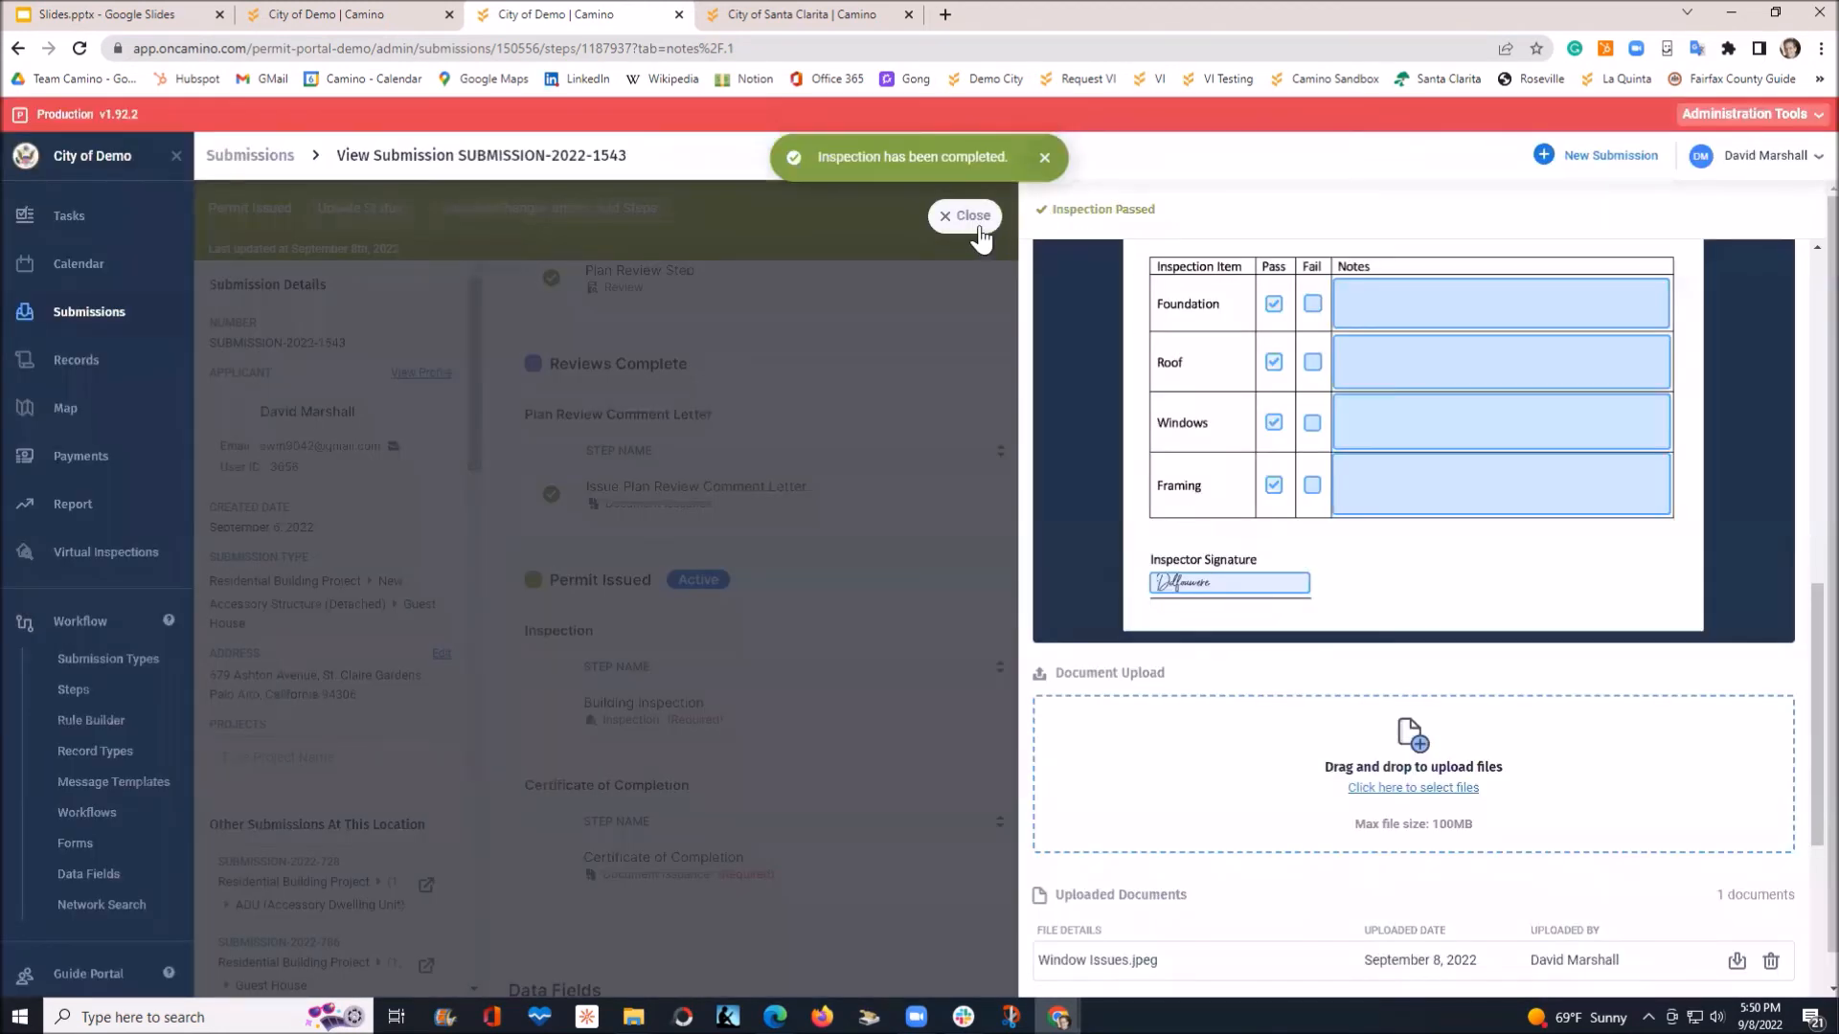
{"action": "left_click", "coordinate": [972, 217]}
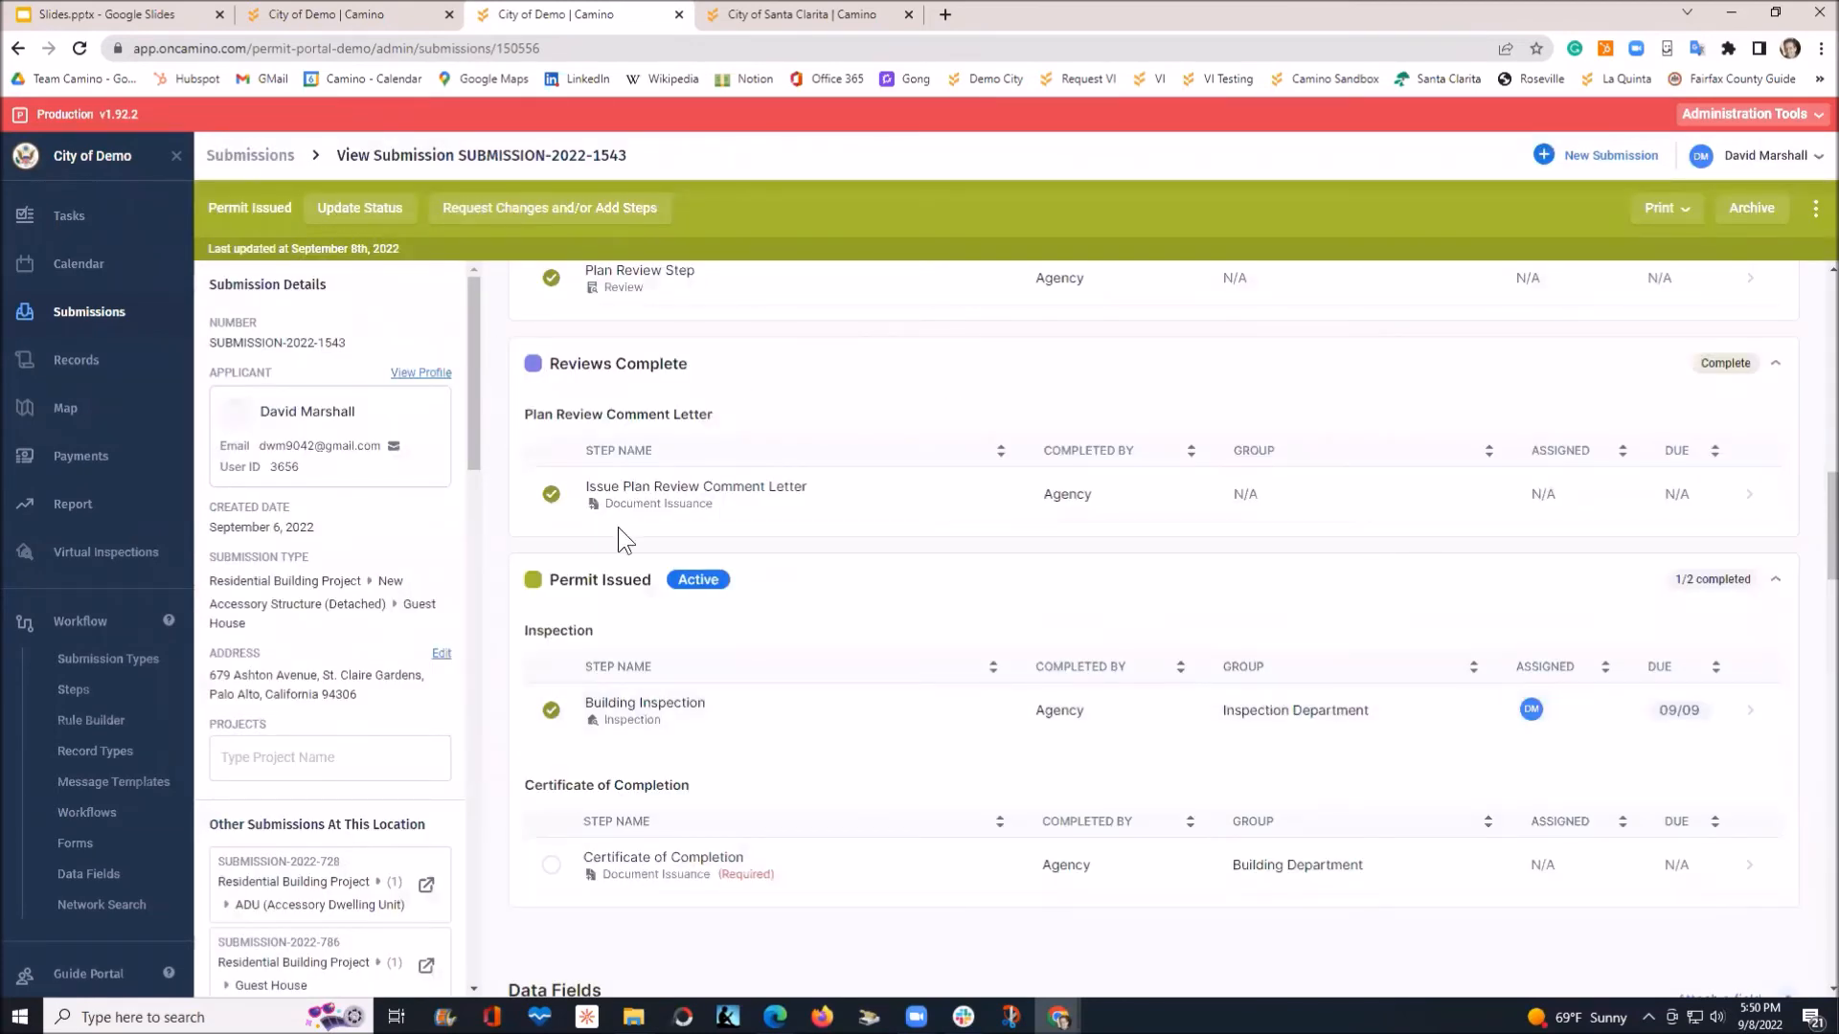
Sign the Certificate of Completion, issue it to the applicant, and close the step
{"action": "scroll", "coordinate": [867, 721], "scroll_direction": "down", "scroll_amount": 1}
{"action": "scroll", "coordinate": [824, 699], "scroll_direction": "down", "scroll_amount": 1}
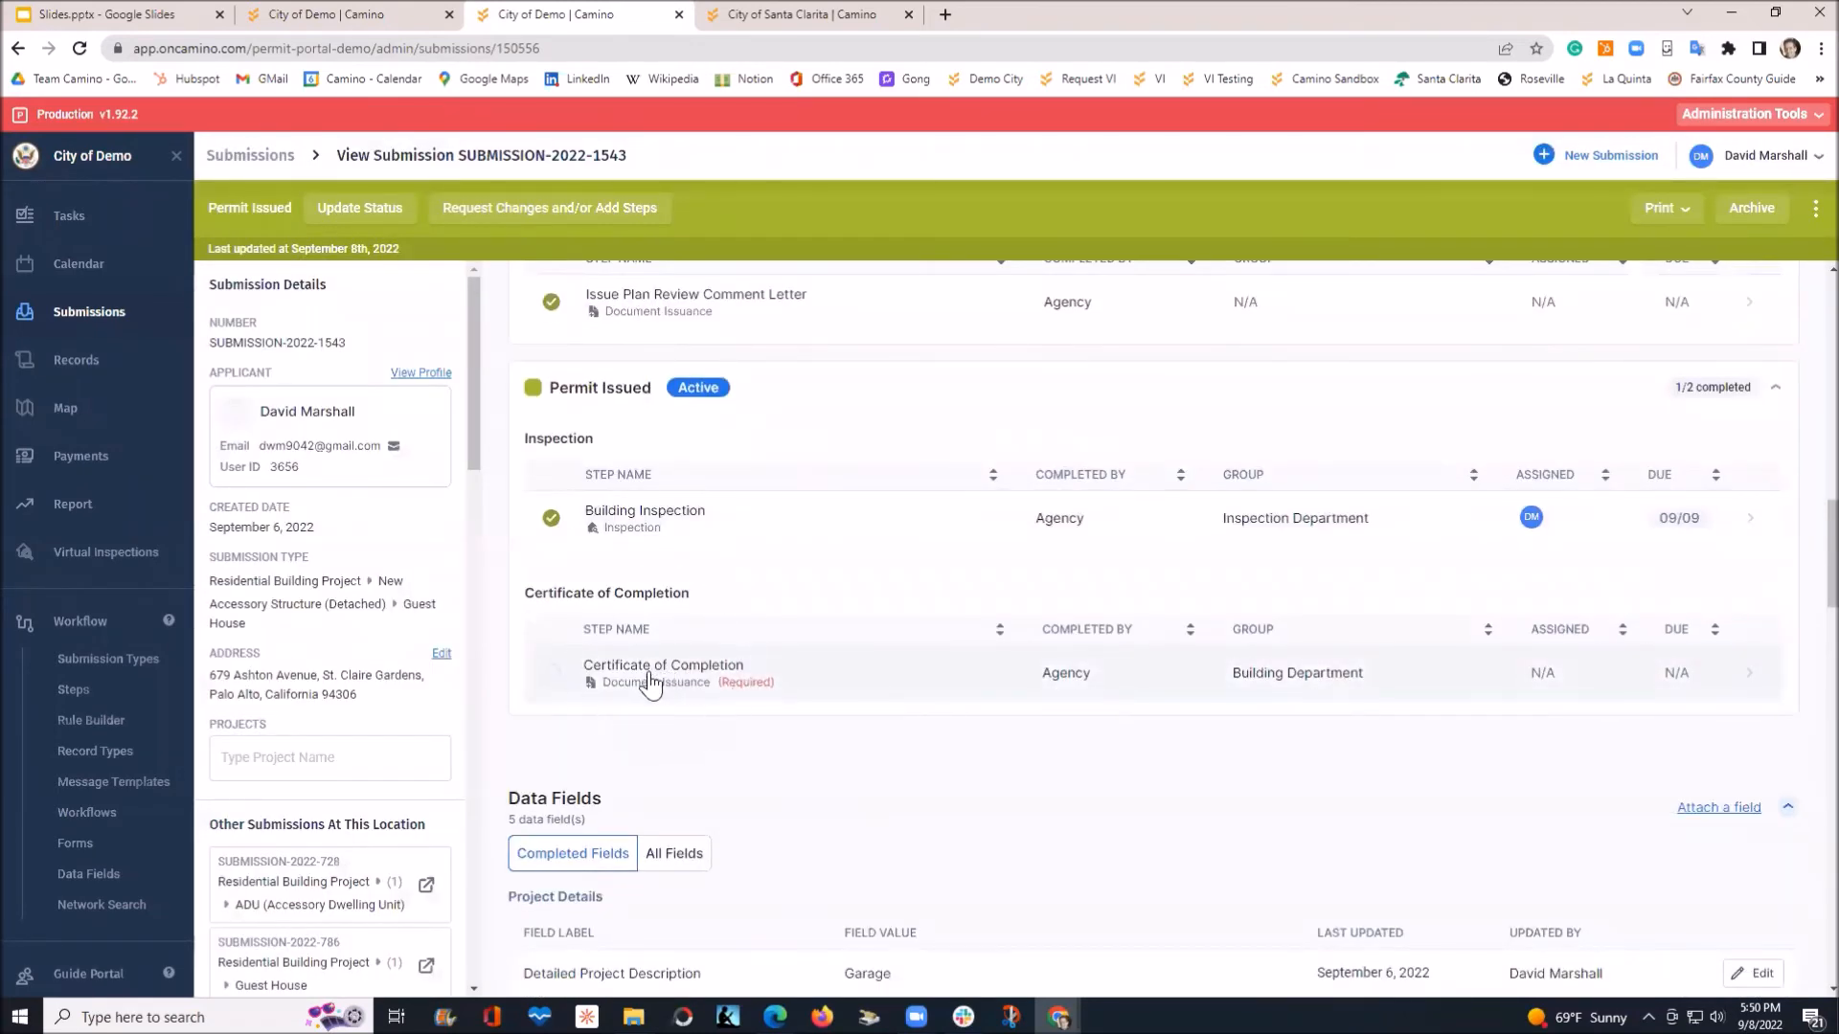
{"action": "left_click", "coordinate": [647, 670]}
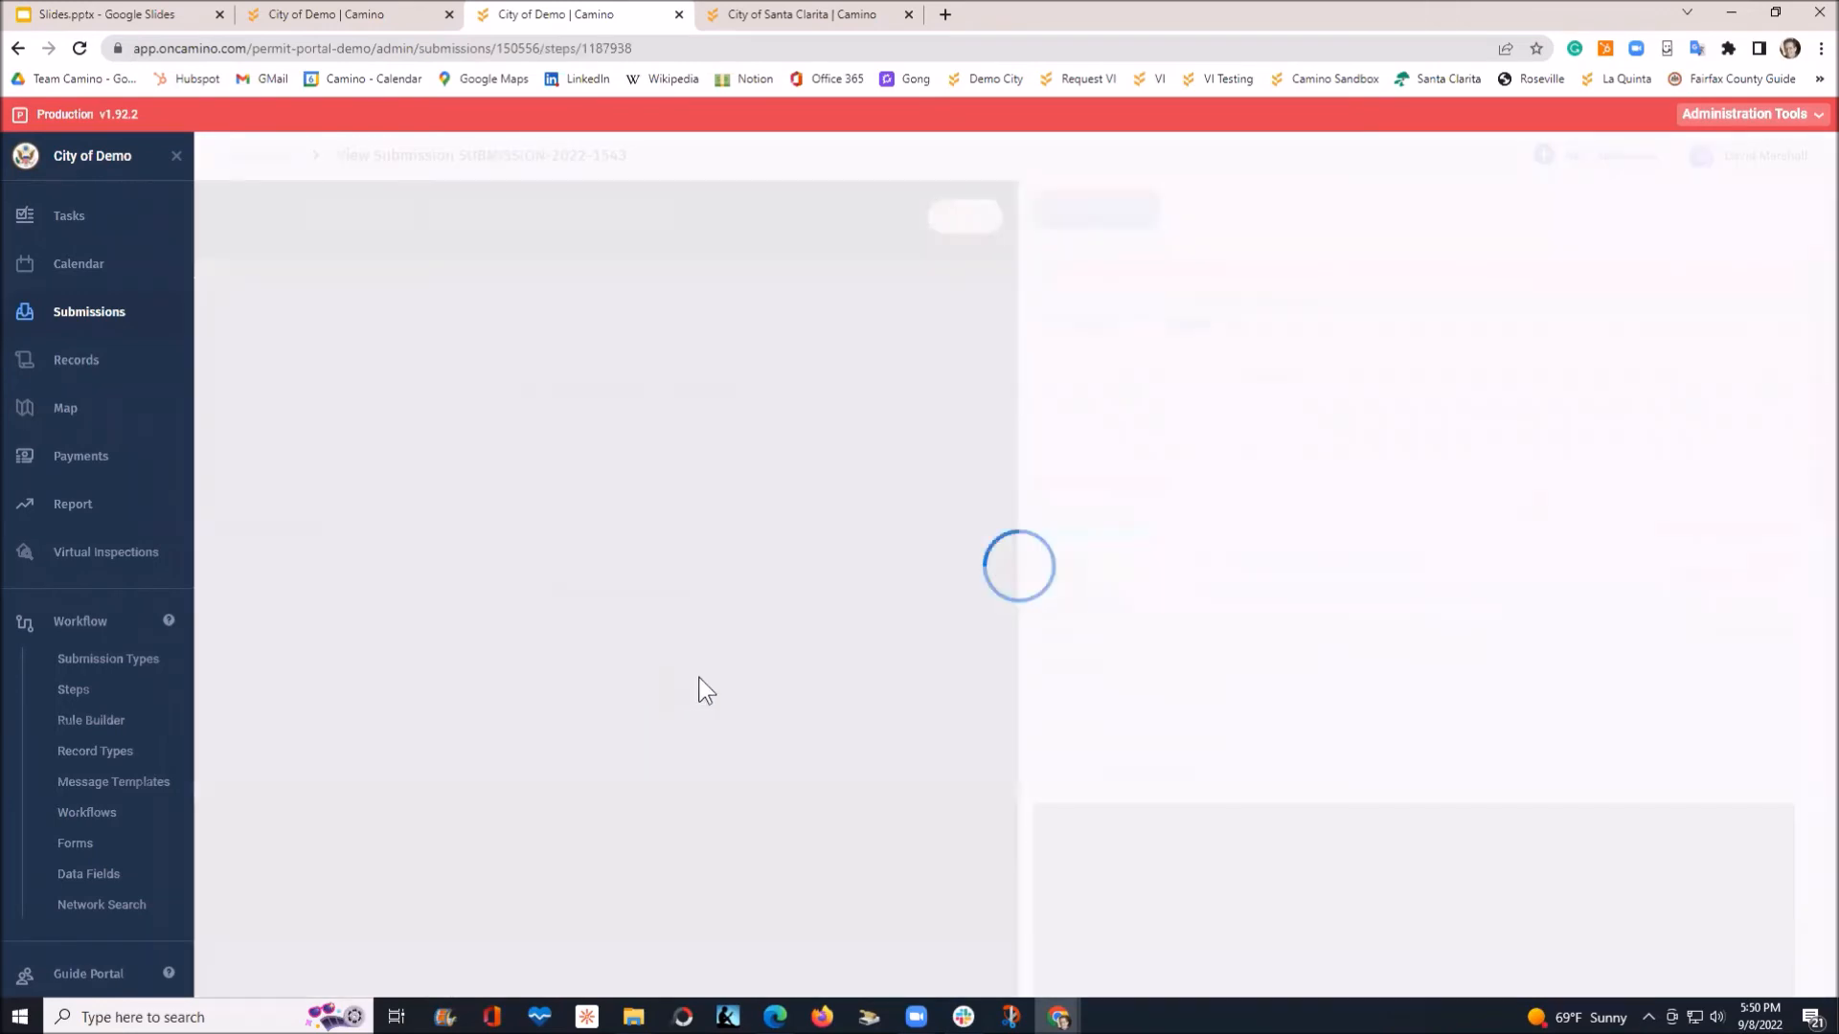
{"action": "scroll", "coordinate": [1306, 665], "scroll_direction": "down", "scroll_amount": 4}
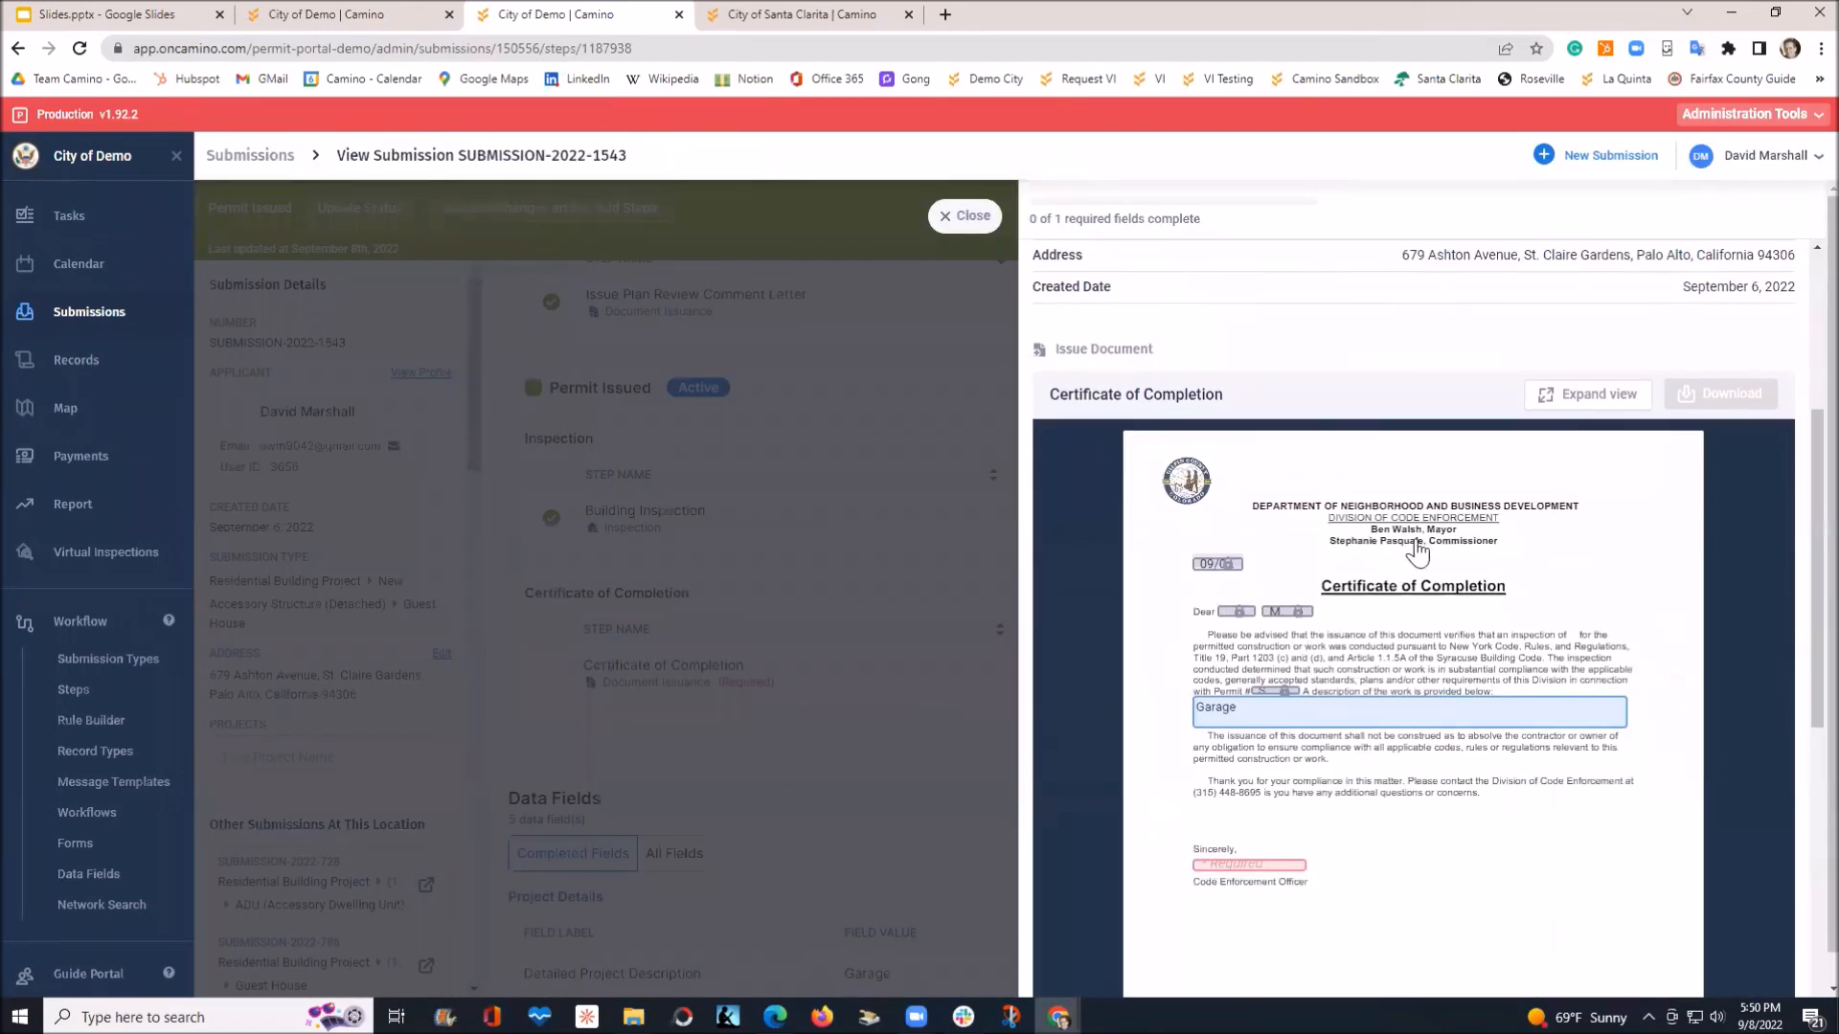
{"action": "mouse_move", "coordinate": [1286, 613]}
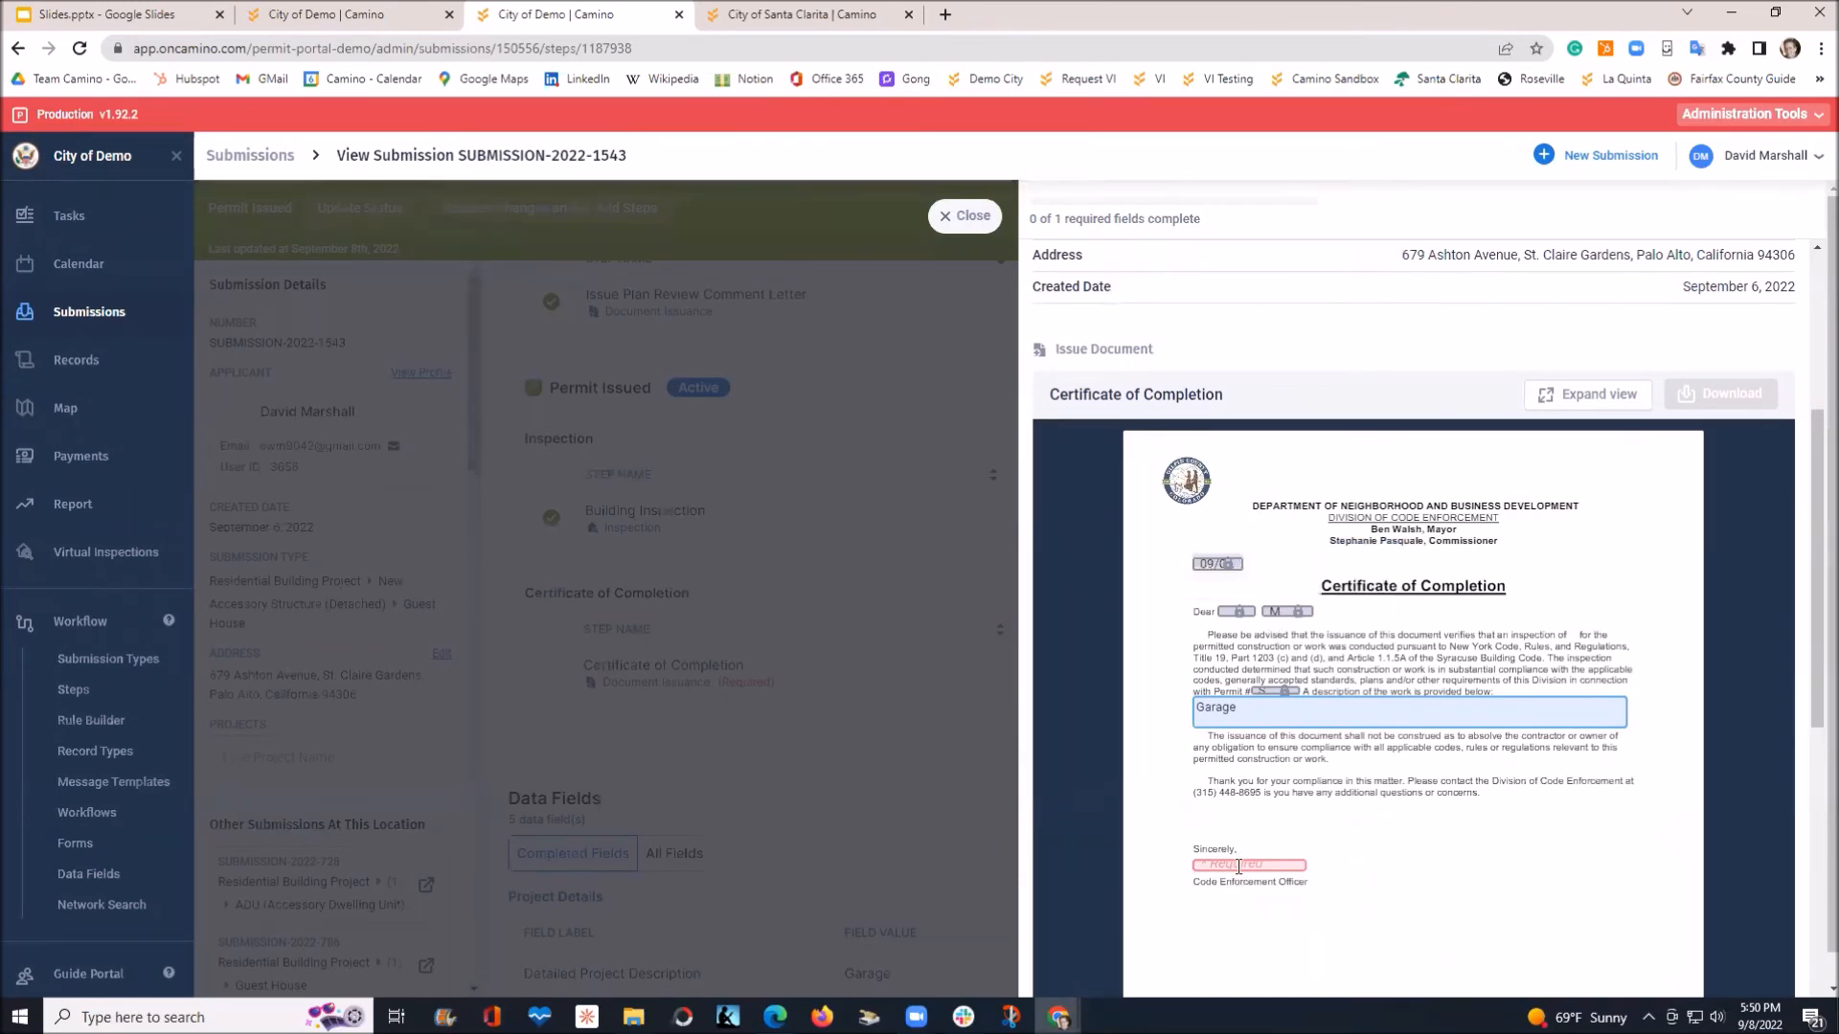
{"action": "scroll", "coordinate": [1475, 862], "scroll_direction": "down", "scroll_amount": 2}
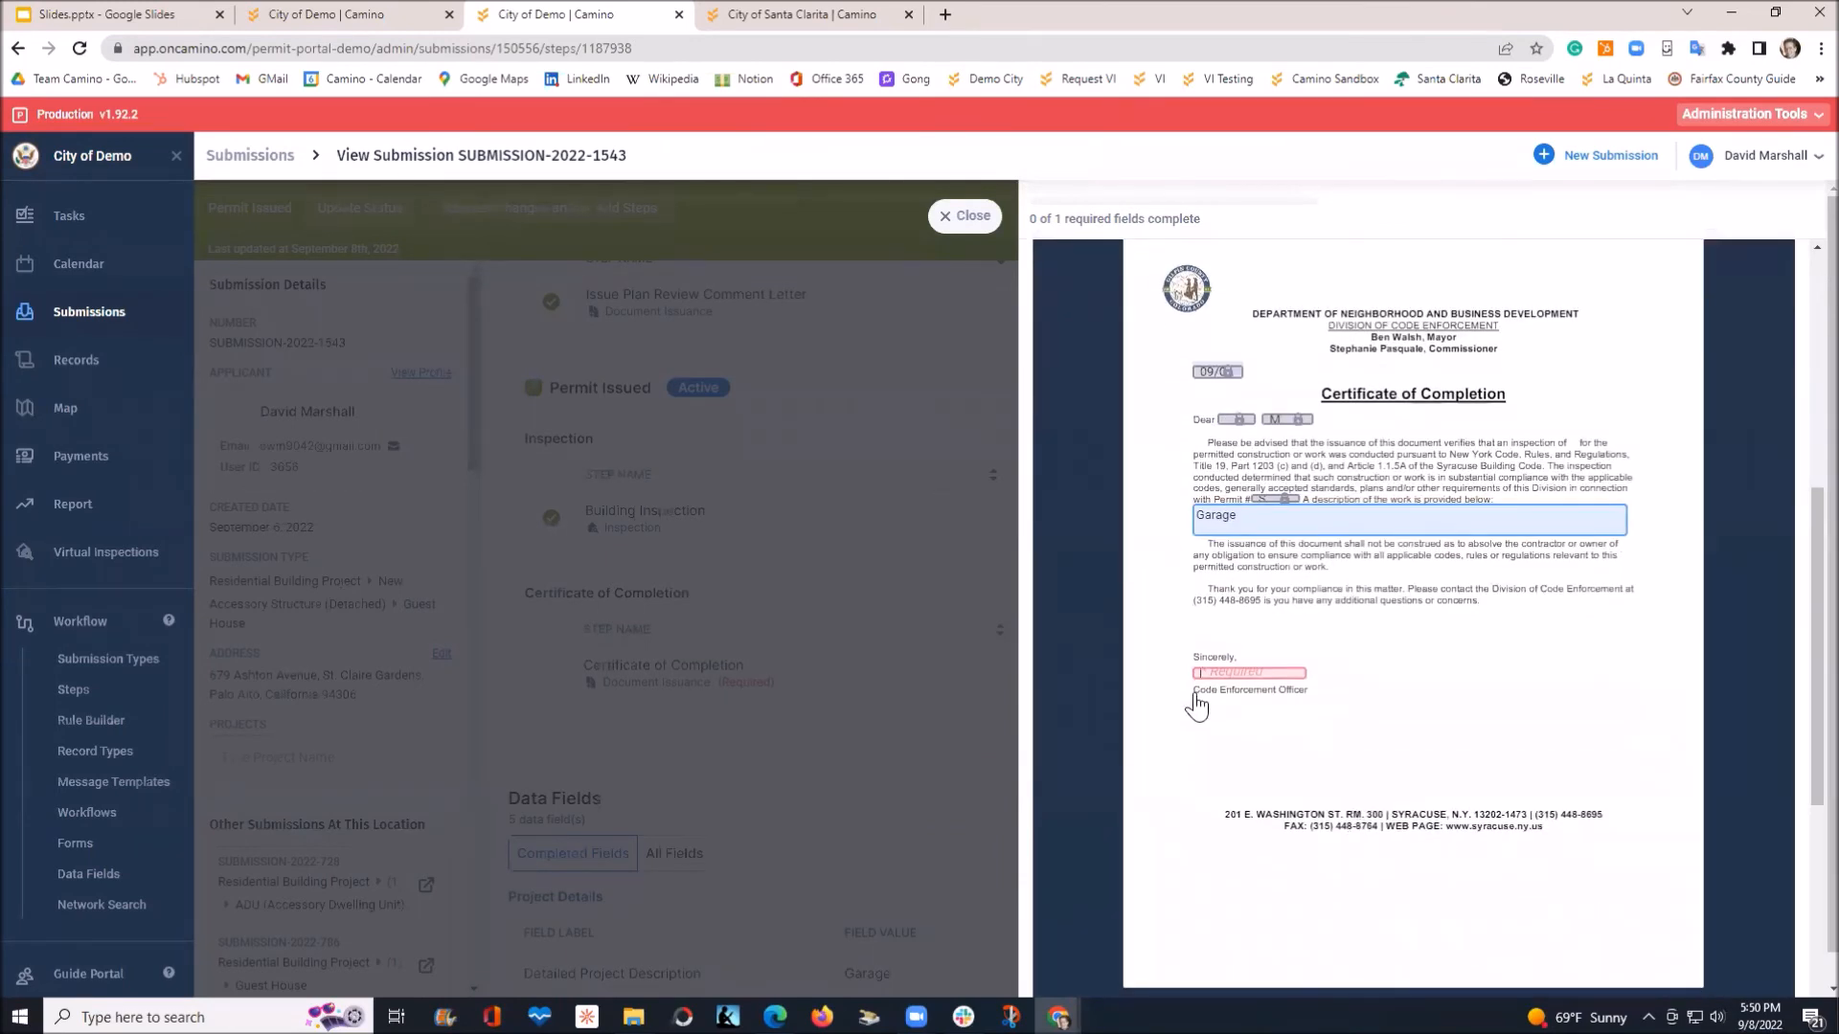
{"action": "left_click", "coordinate": [1242, 673]}
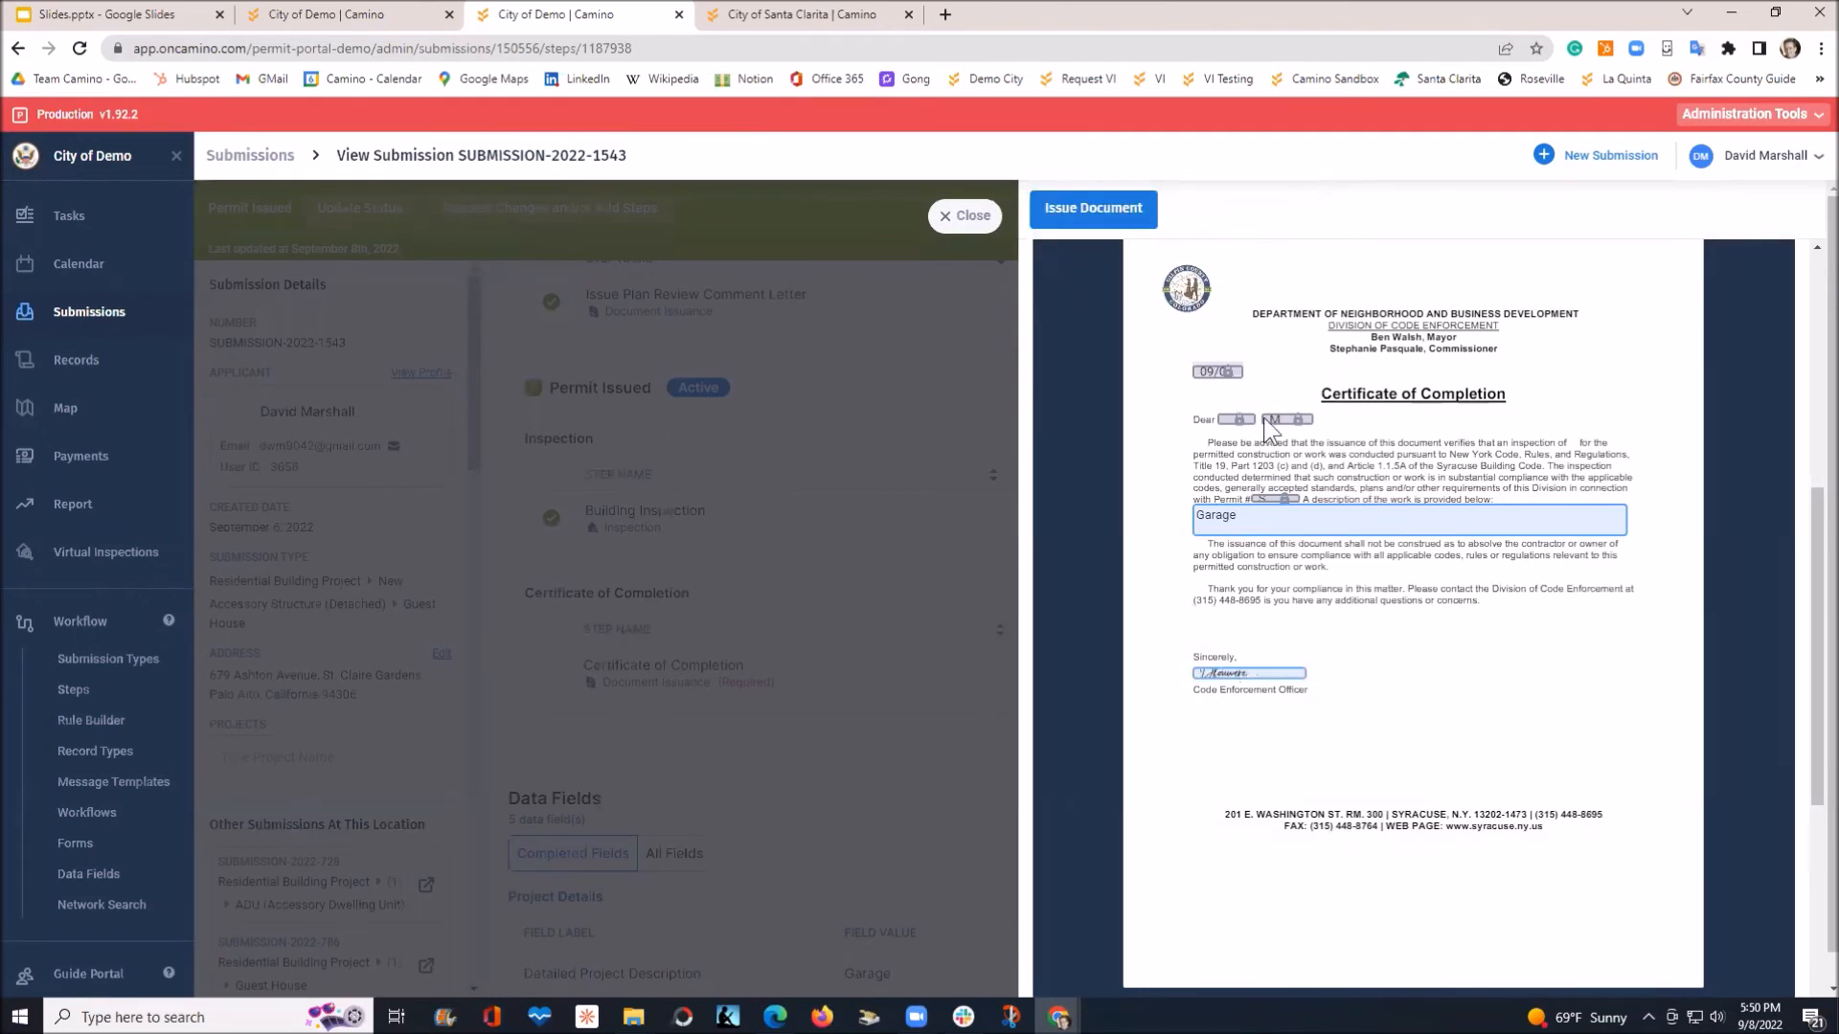
{"action": "left_click", "coordinate": [1066, 213]}
{"action": "left_click", "coordinate": [1013, 657]}
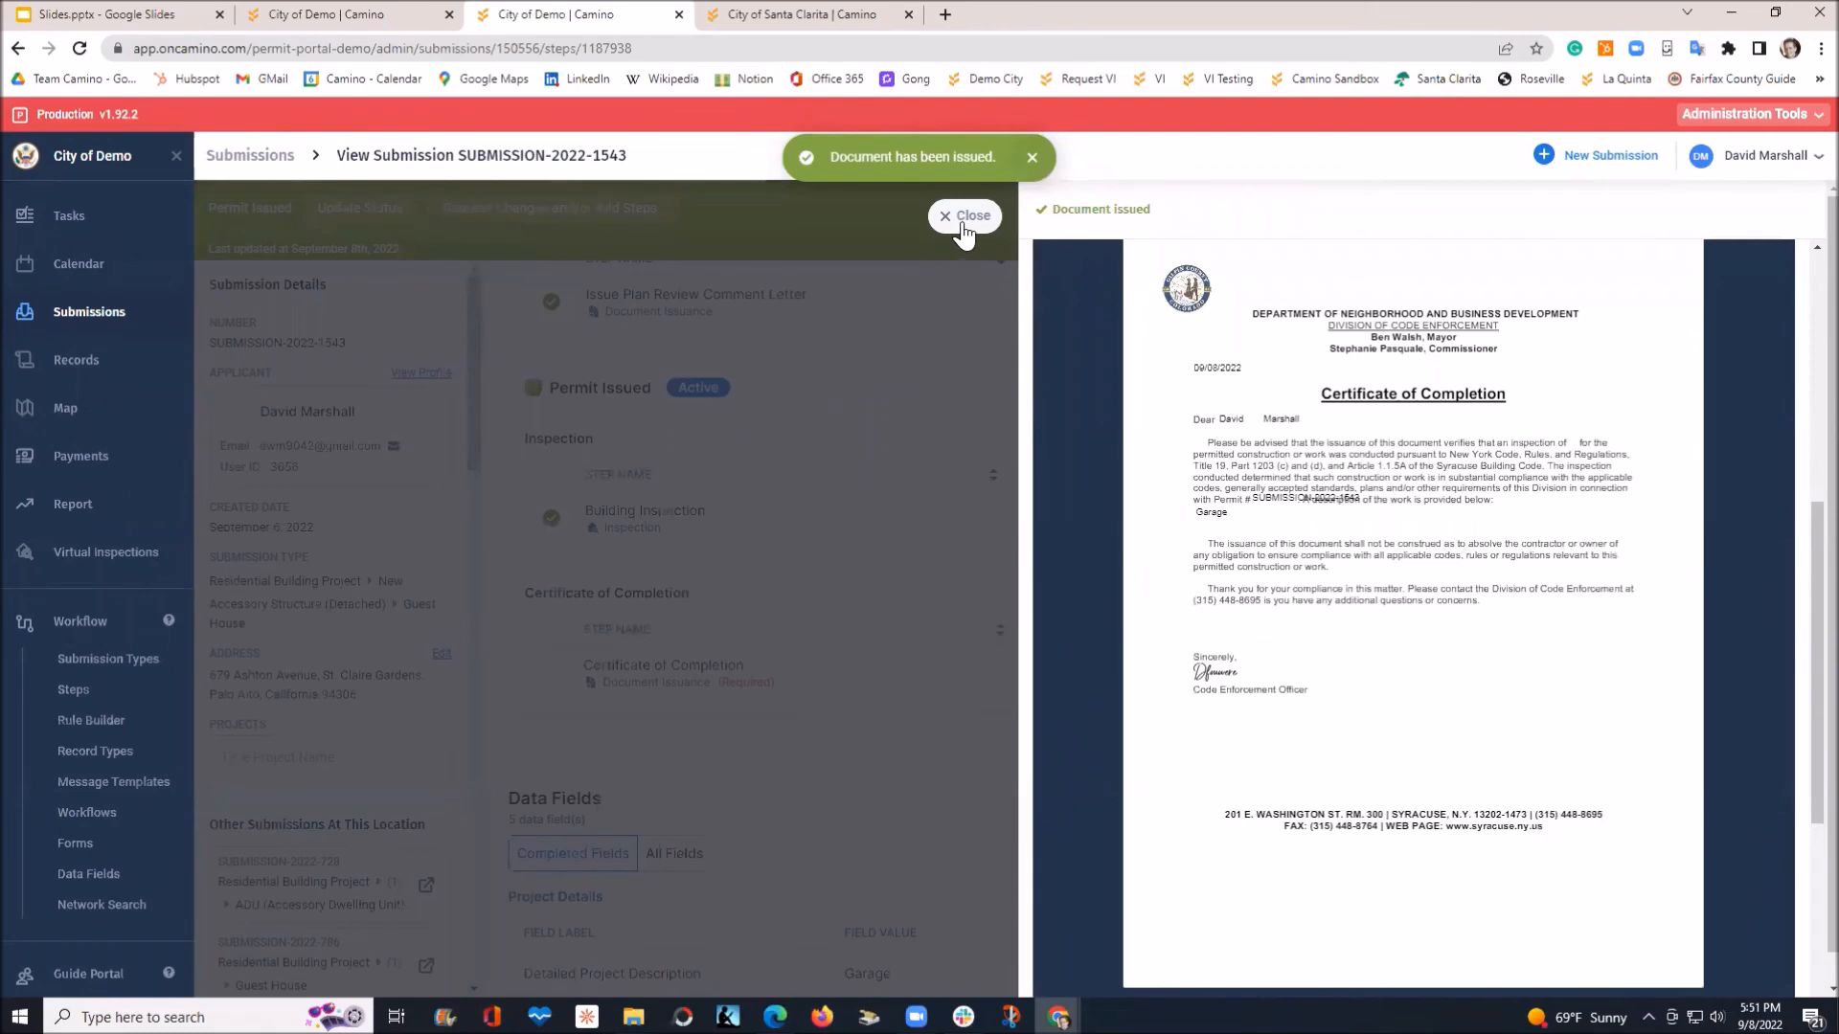
{"action": "left_click", "coordinate": [964, 216]}
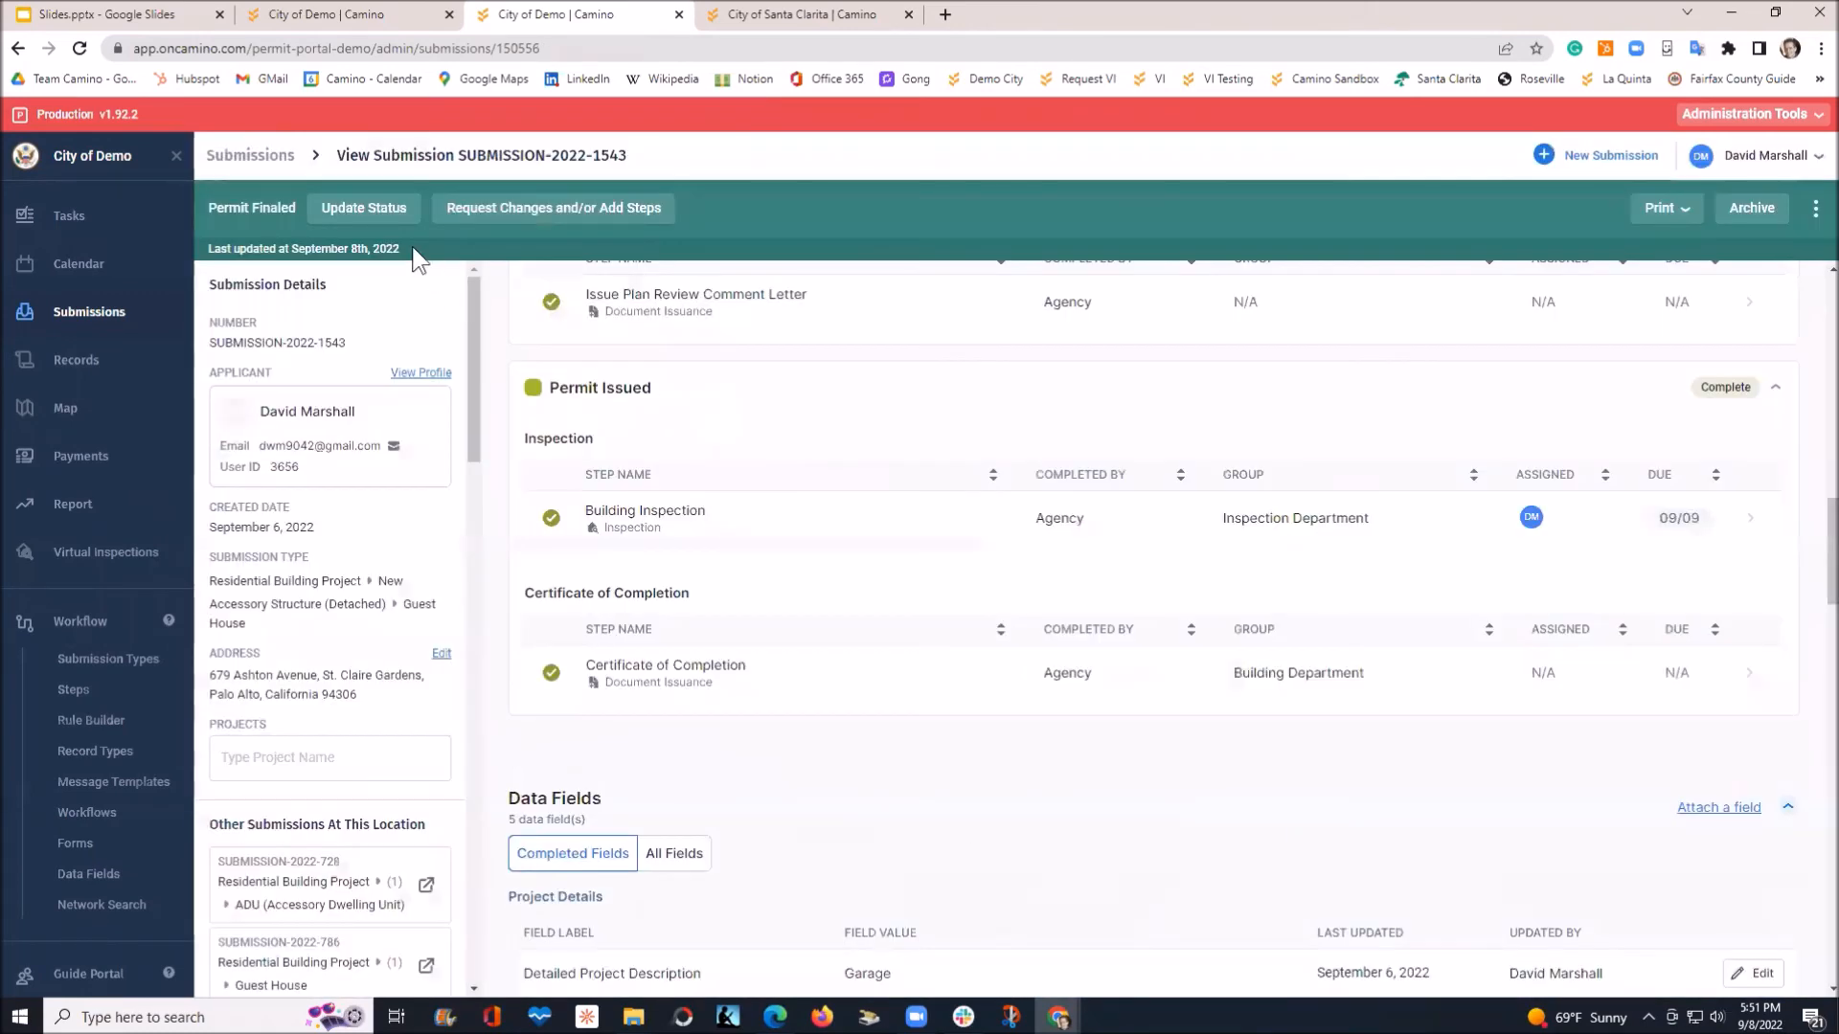
Switch to the second City of Demo tab showing the applicant portal
{"action": "left_click", "coordinate": [255, 212]}
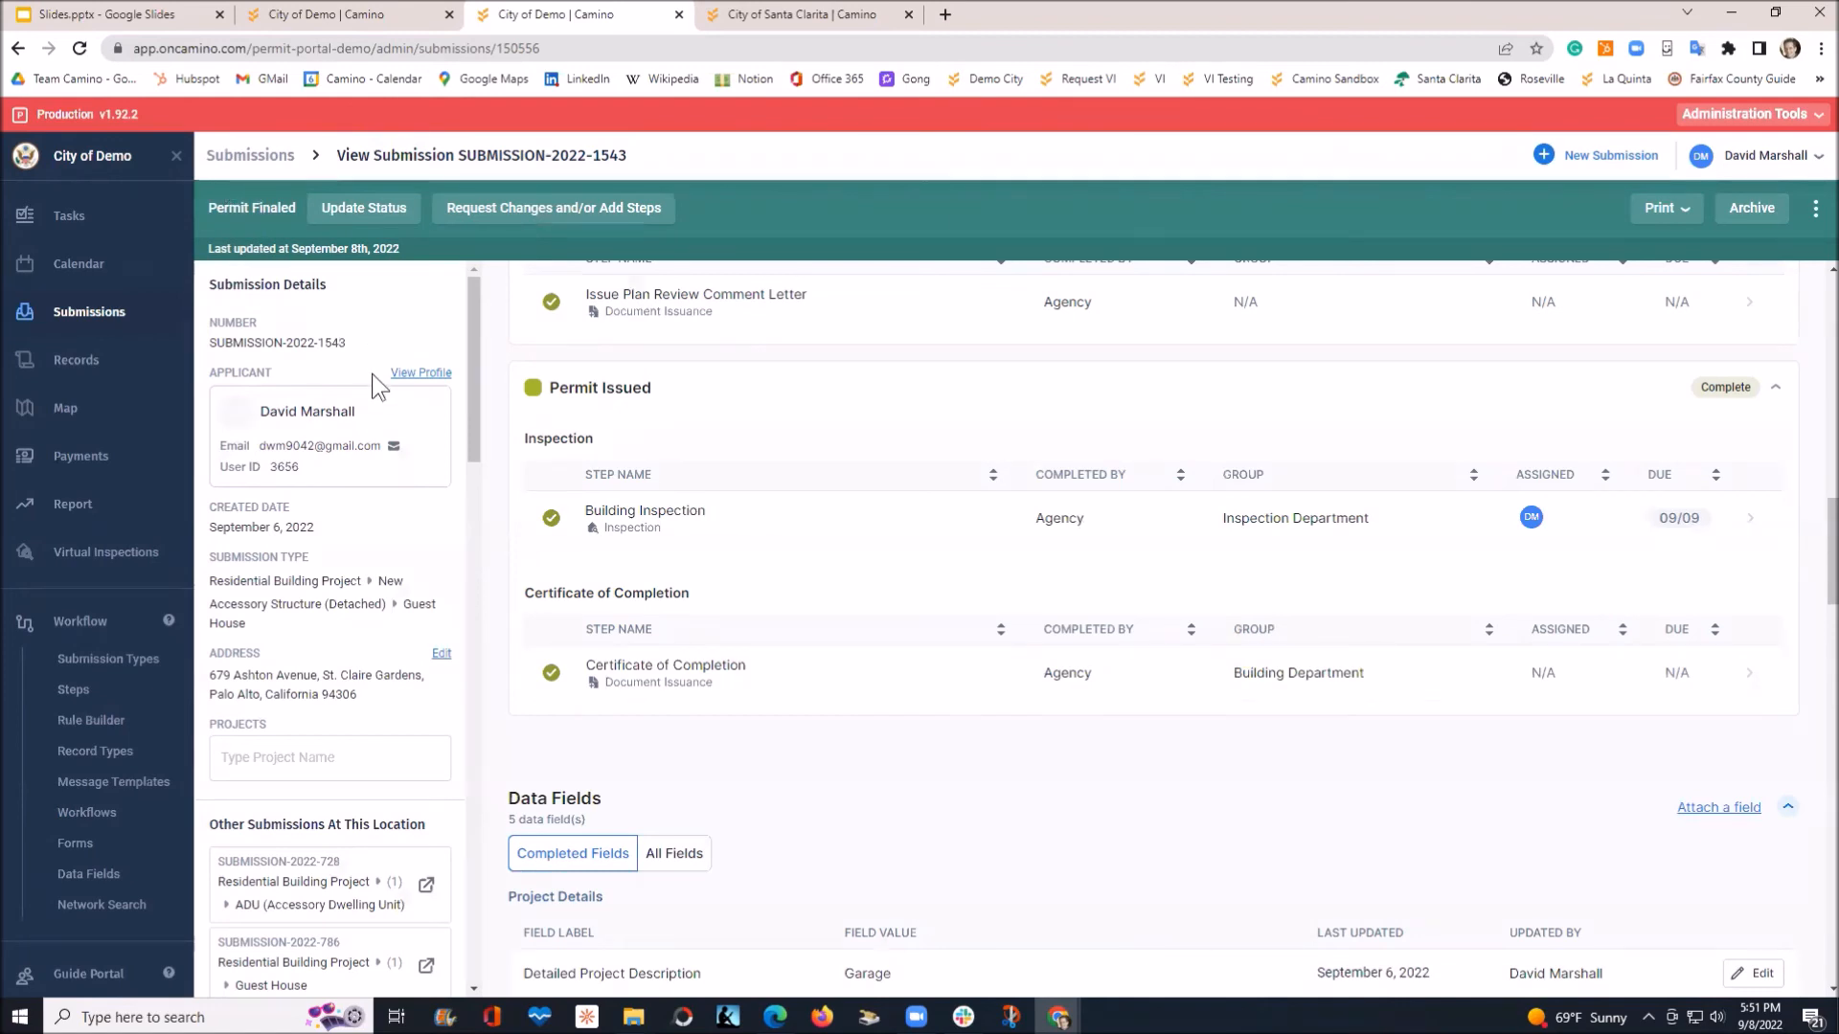
{"action": "left_click", "coordinate": [347, 13]}
Refresh the applicant portal and check the Certificate of Completion and Inspection steps
{"action": "left_click", "coordinate": [82, 49]}
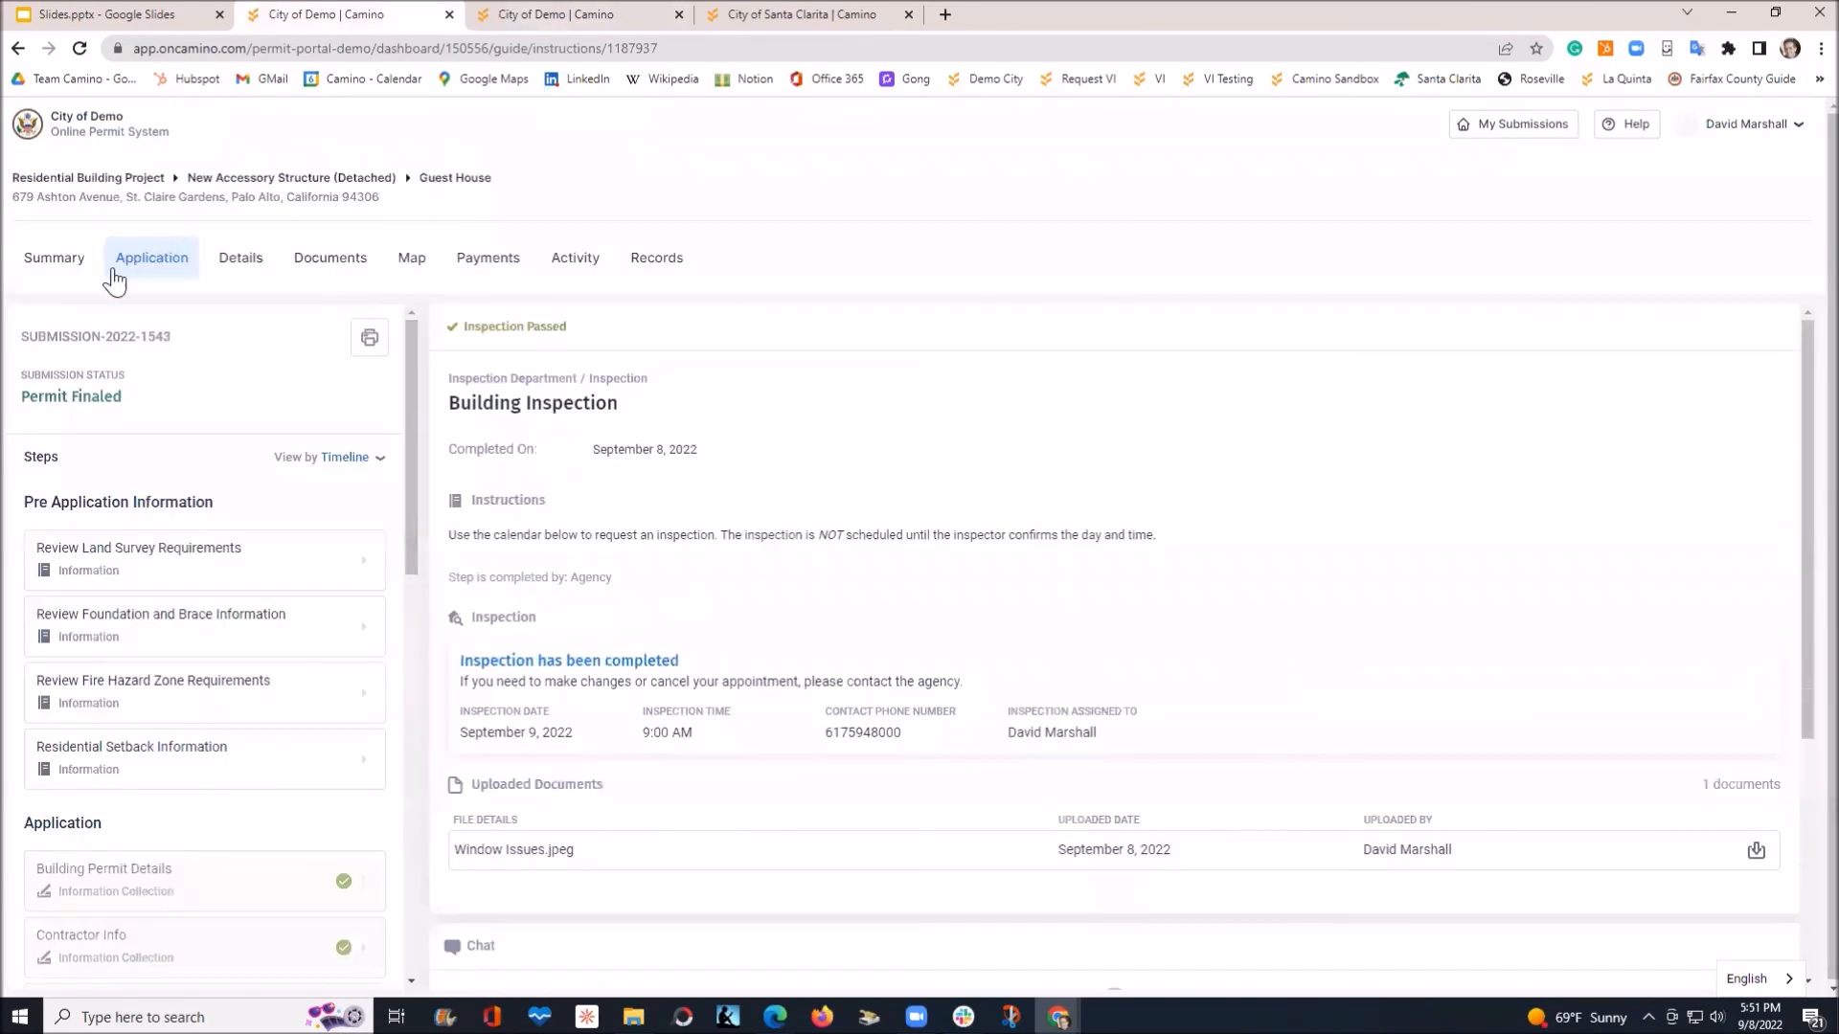
{"action": "scroll", "coordinate": [297, 565], "scroll_direction": "down", "scroll_amount": 10}
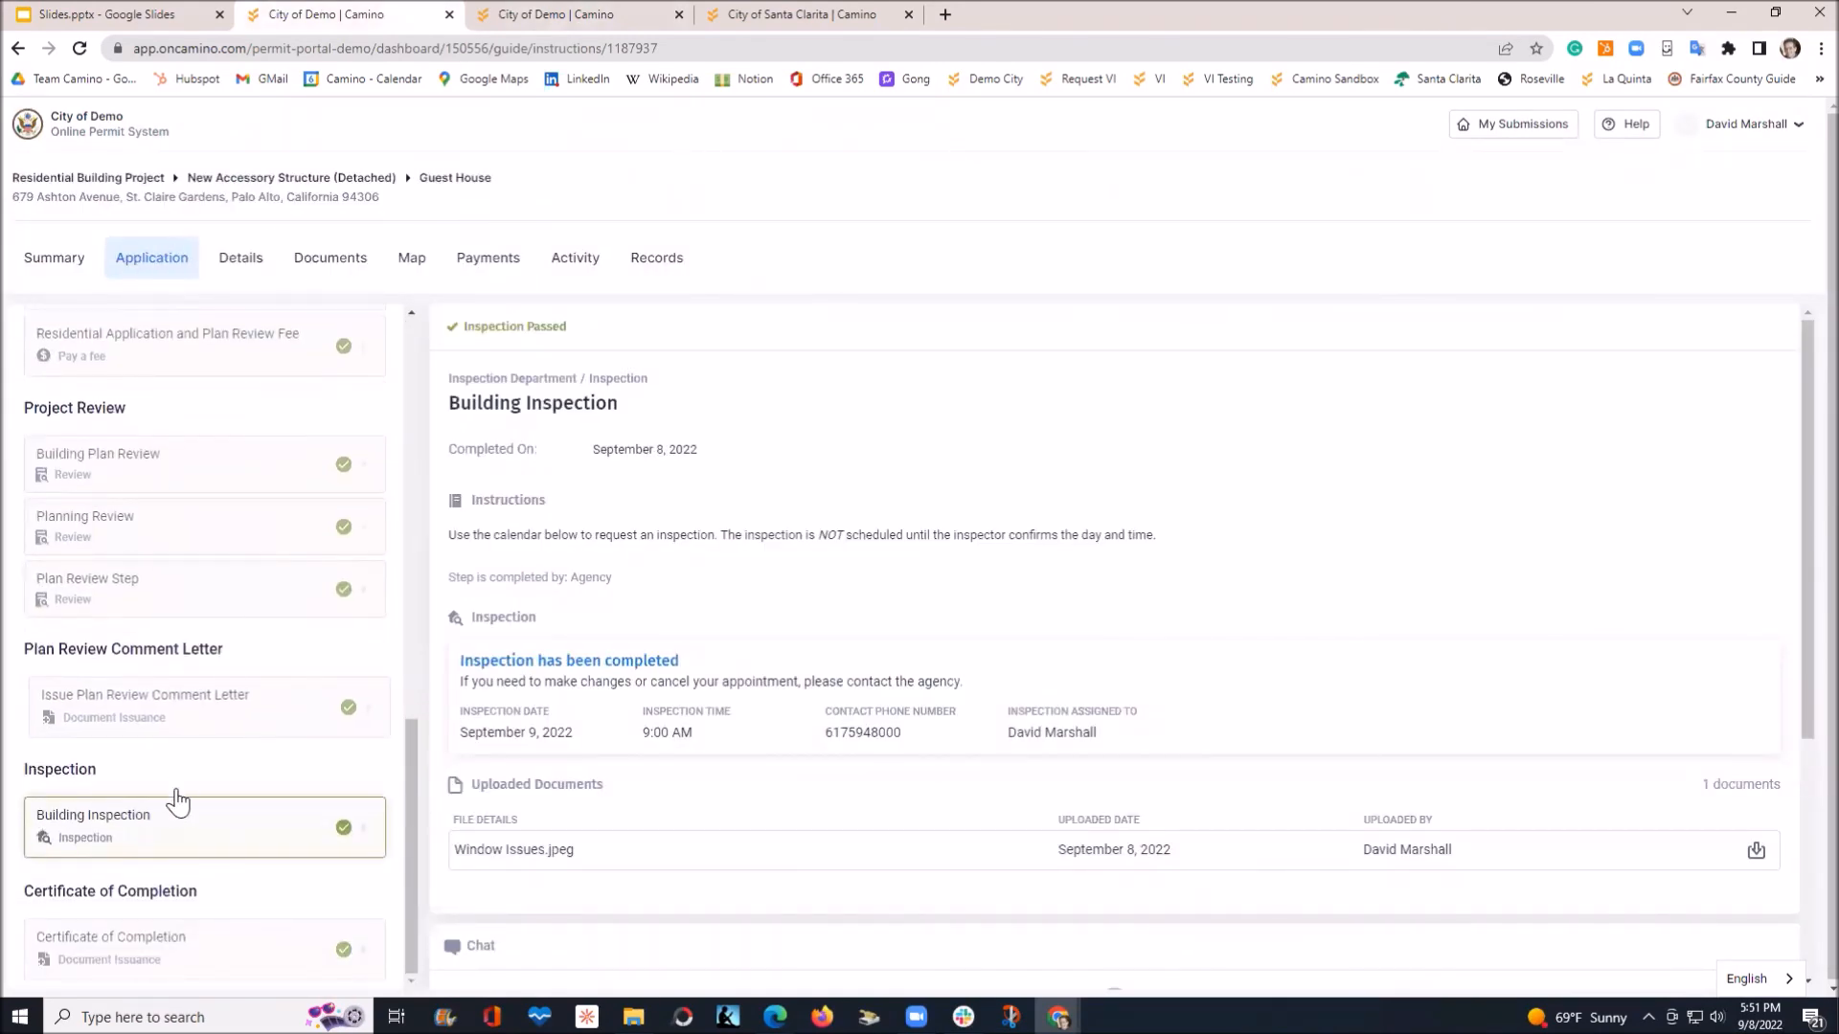
{"action": "left_click", "coordinate": [134, 953]}
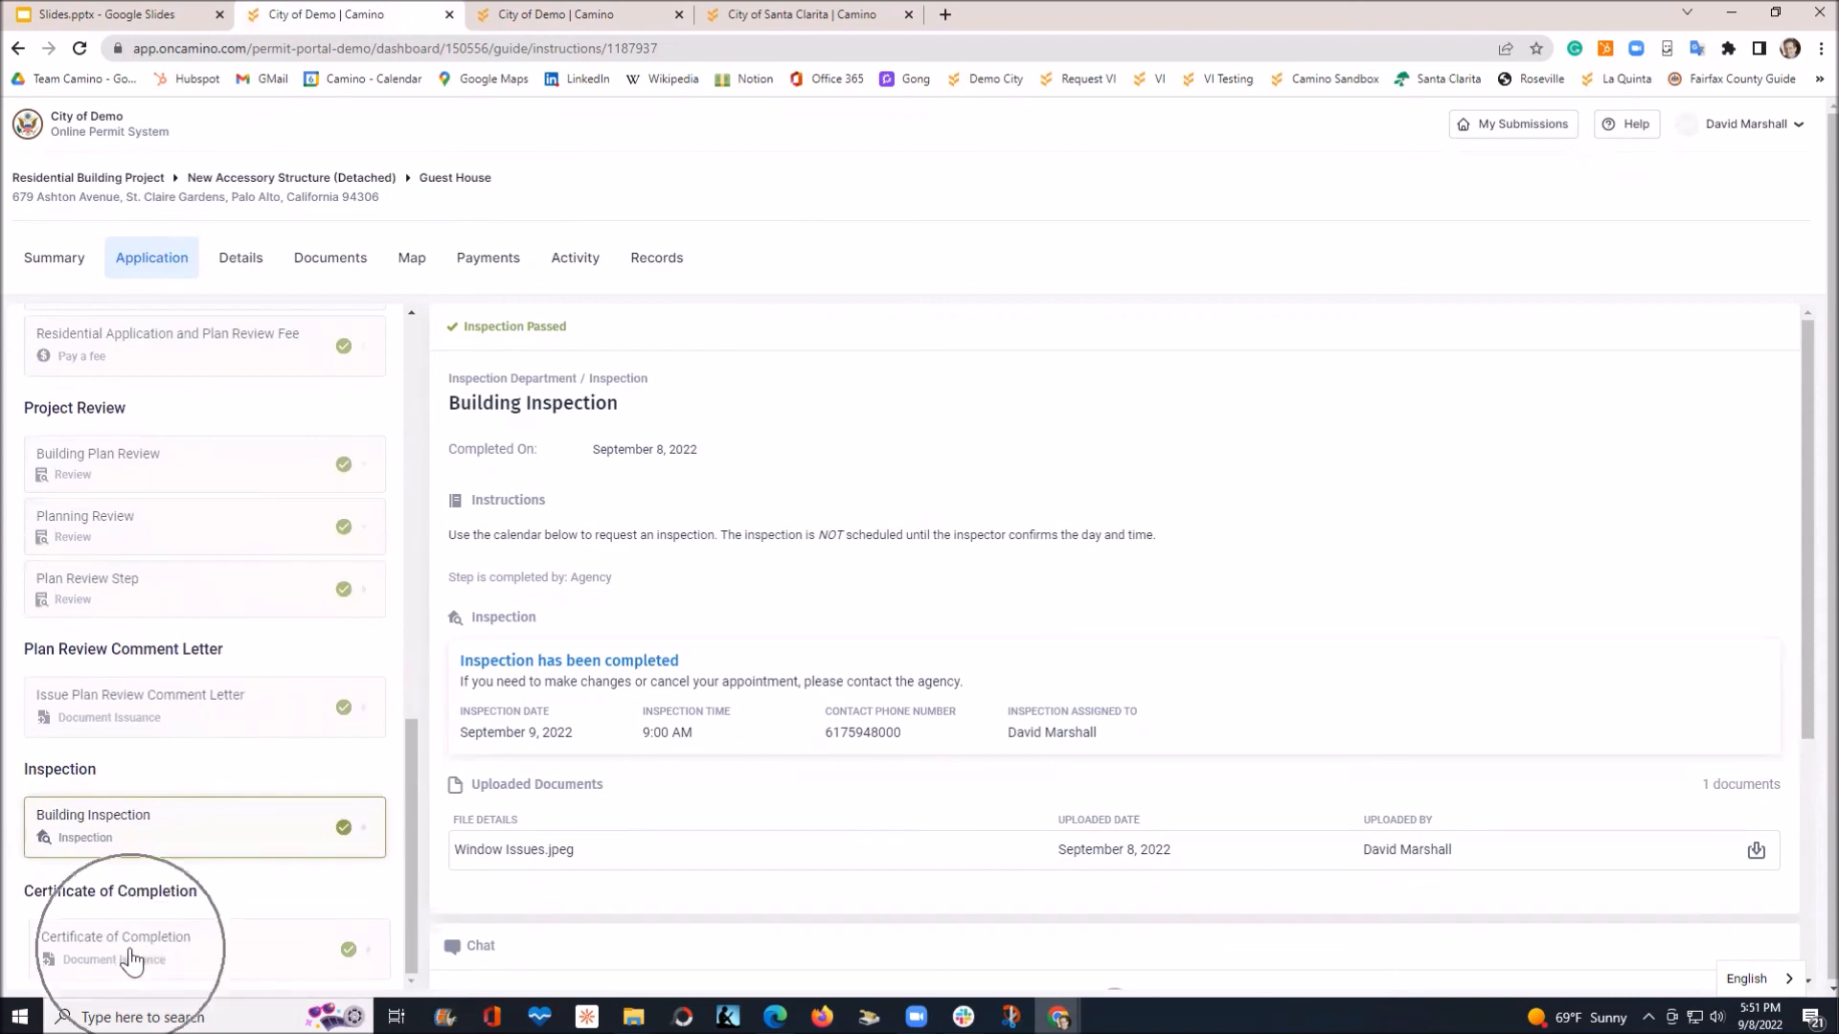
{"action": "left_click", "coordinate": [134, 829]}
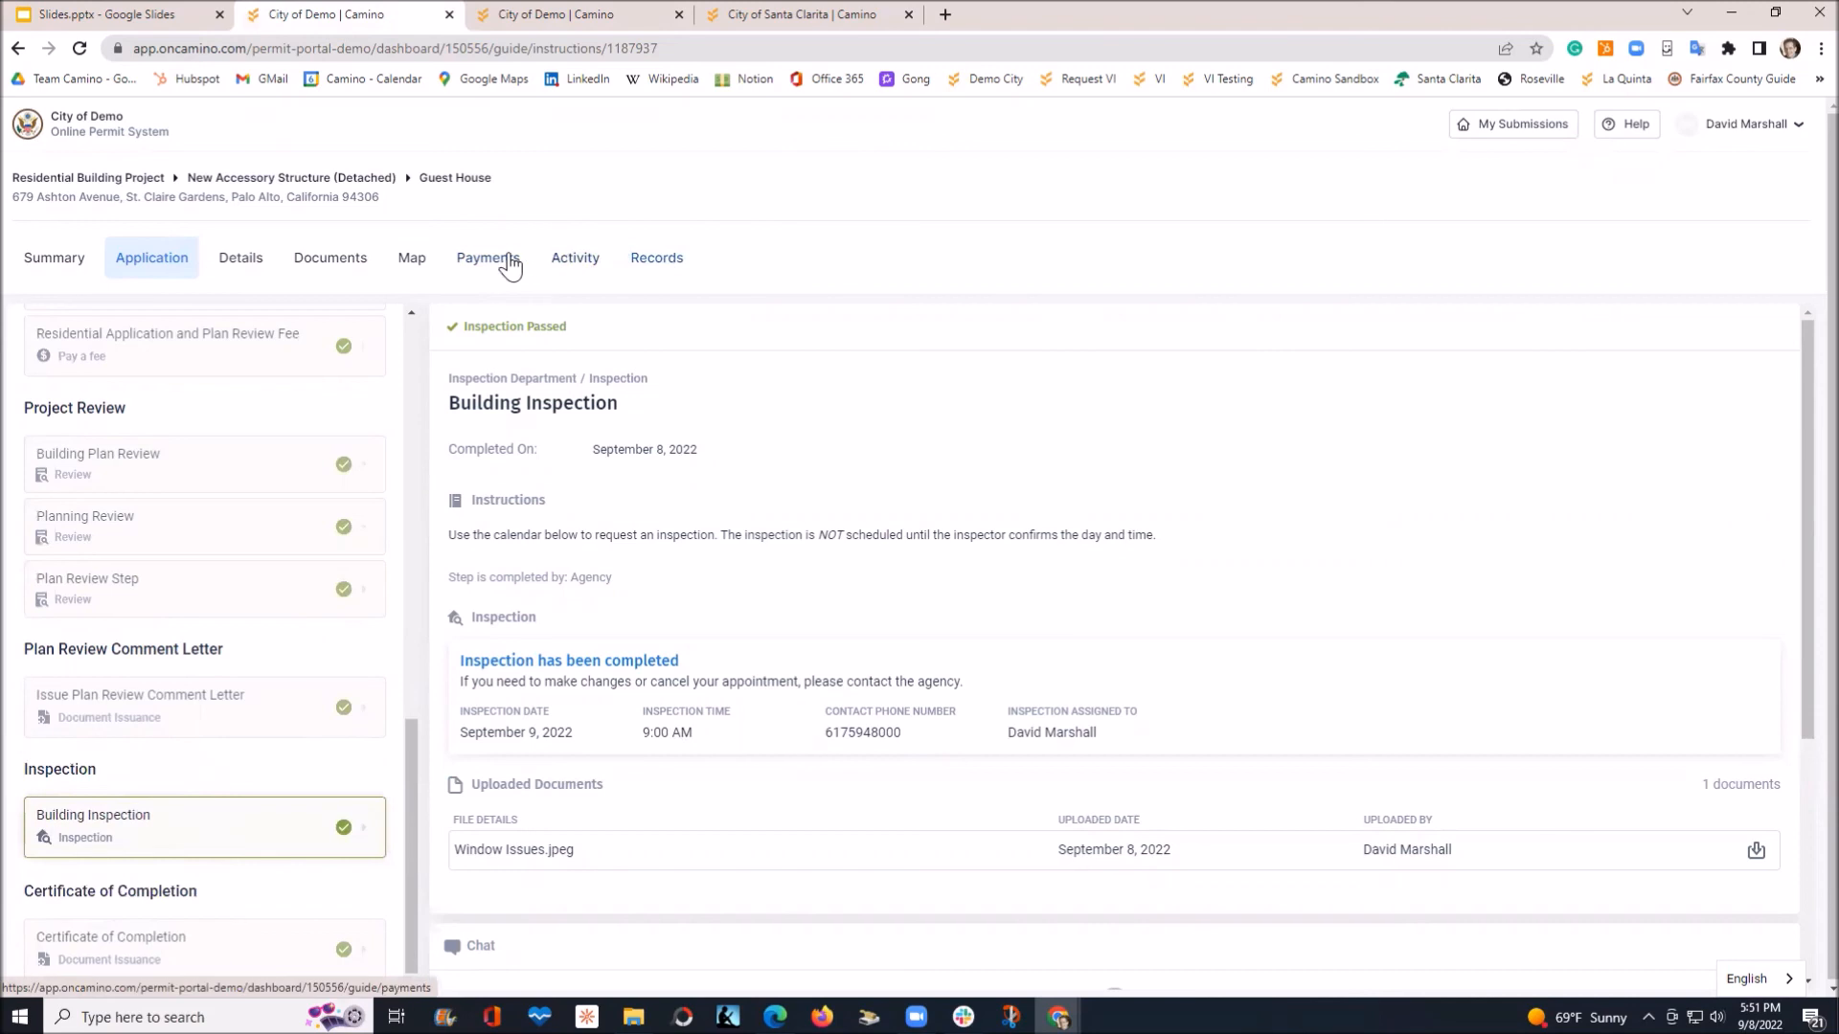
Review the Documents, Details, Map and Payments tabs, ending on the $760.00 paid fees
{"action": "left_click", "coordinate": [323, 275]}
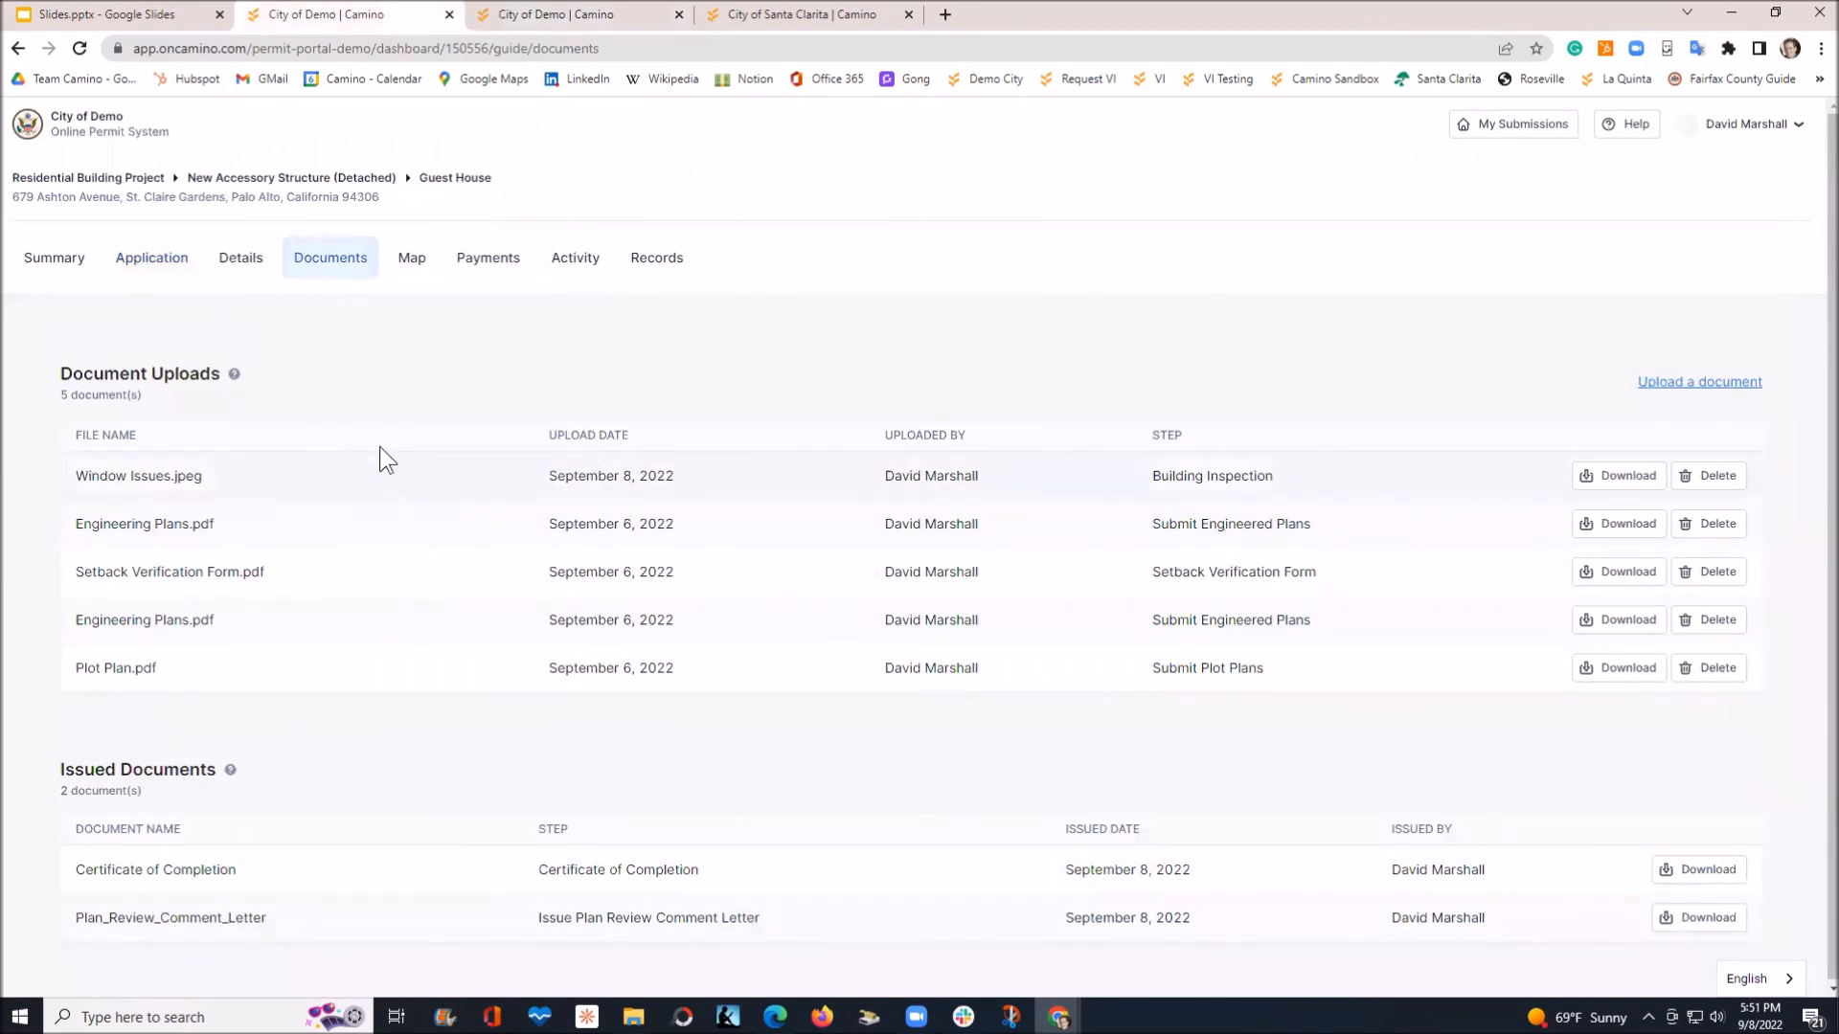
{"action": "left_click", "coordinate": [226, 872]}
{"action": "left_click", "coordinate": [239, 267]}
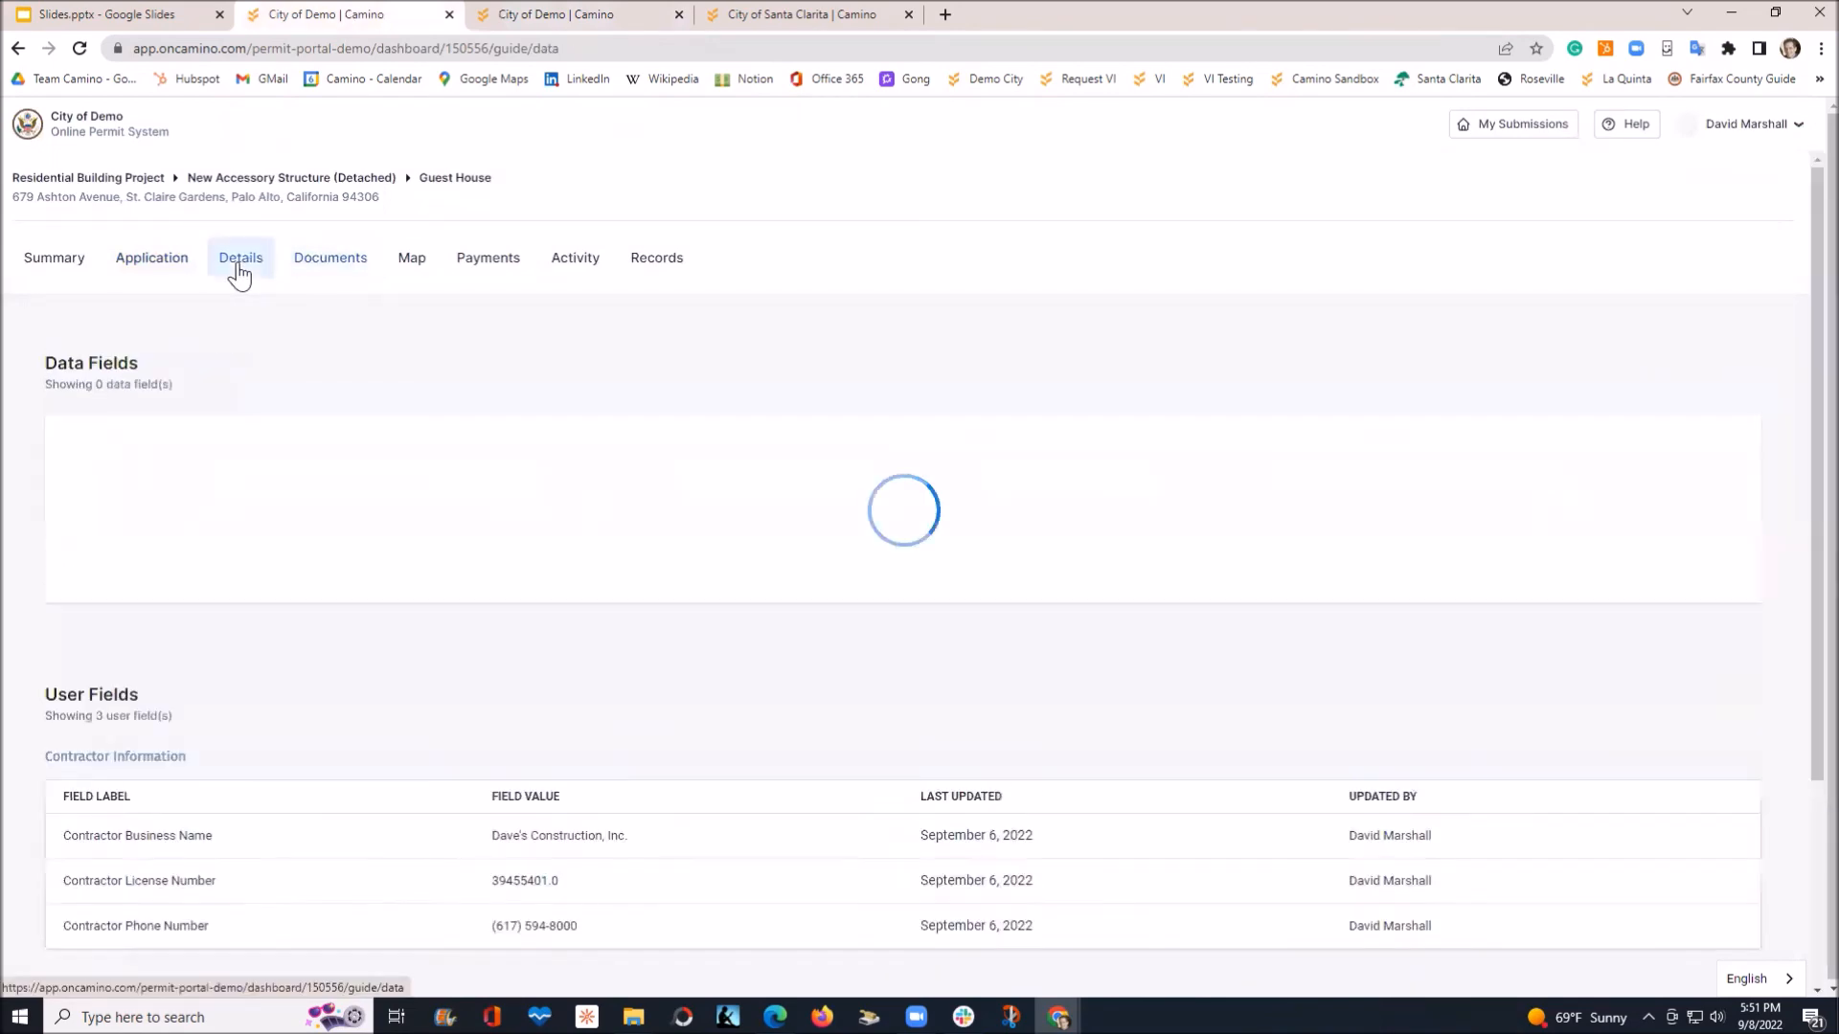
{"action": "scroll", "coordinate": [618, 460], "scroll_direction": "down", "scroll_amount": 4}
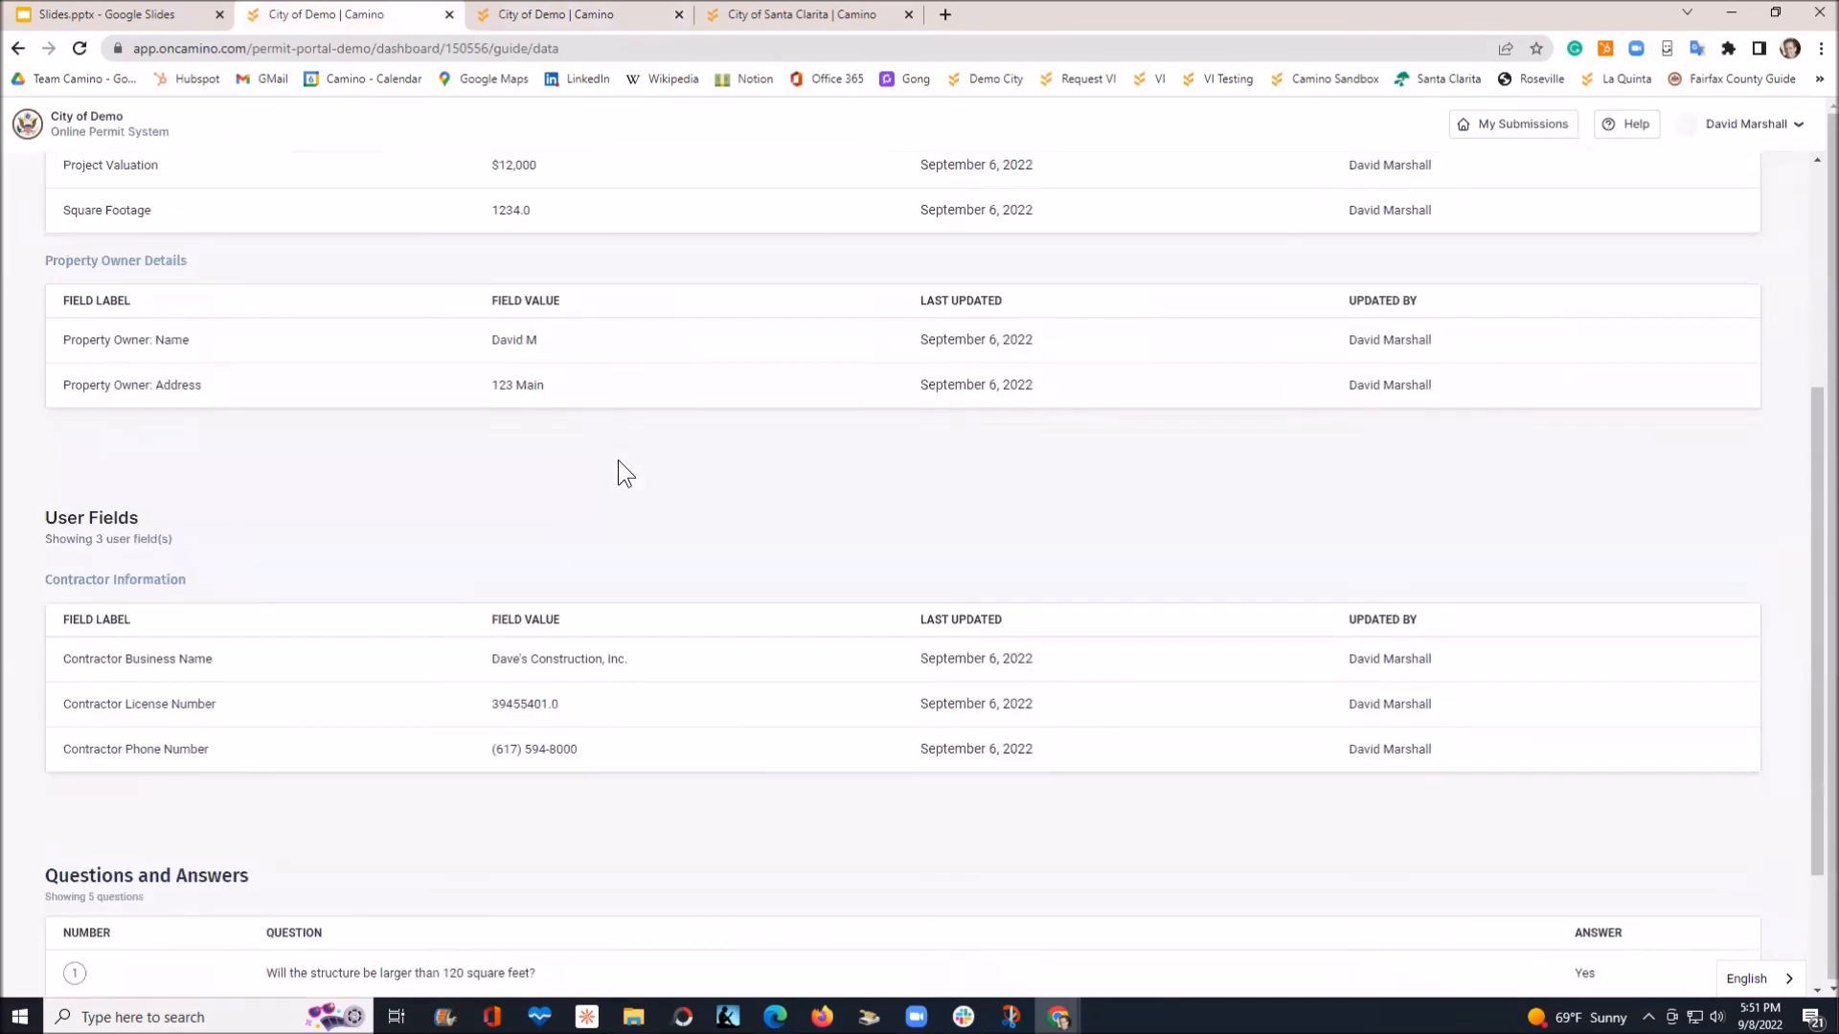
{"action": "scroll", "coordinate": [617, 460], "scroll_direction": "up", "scroll_amount": 4}
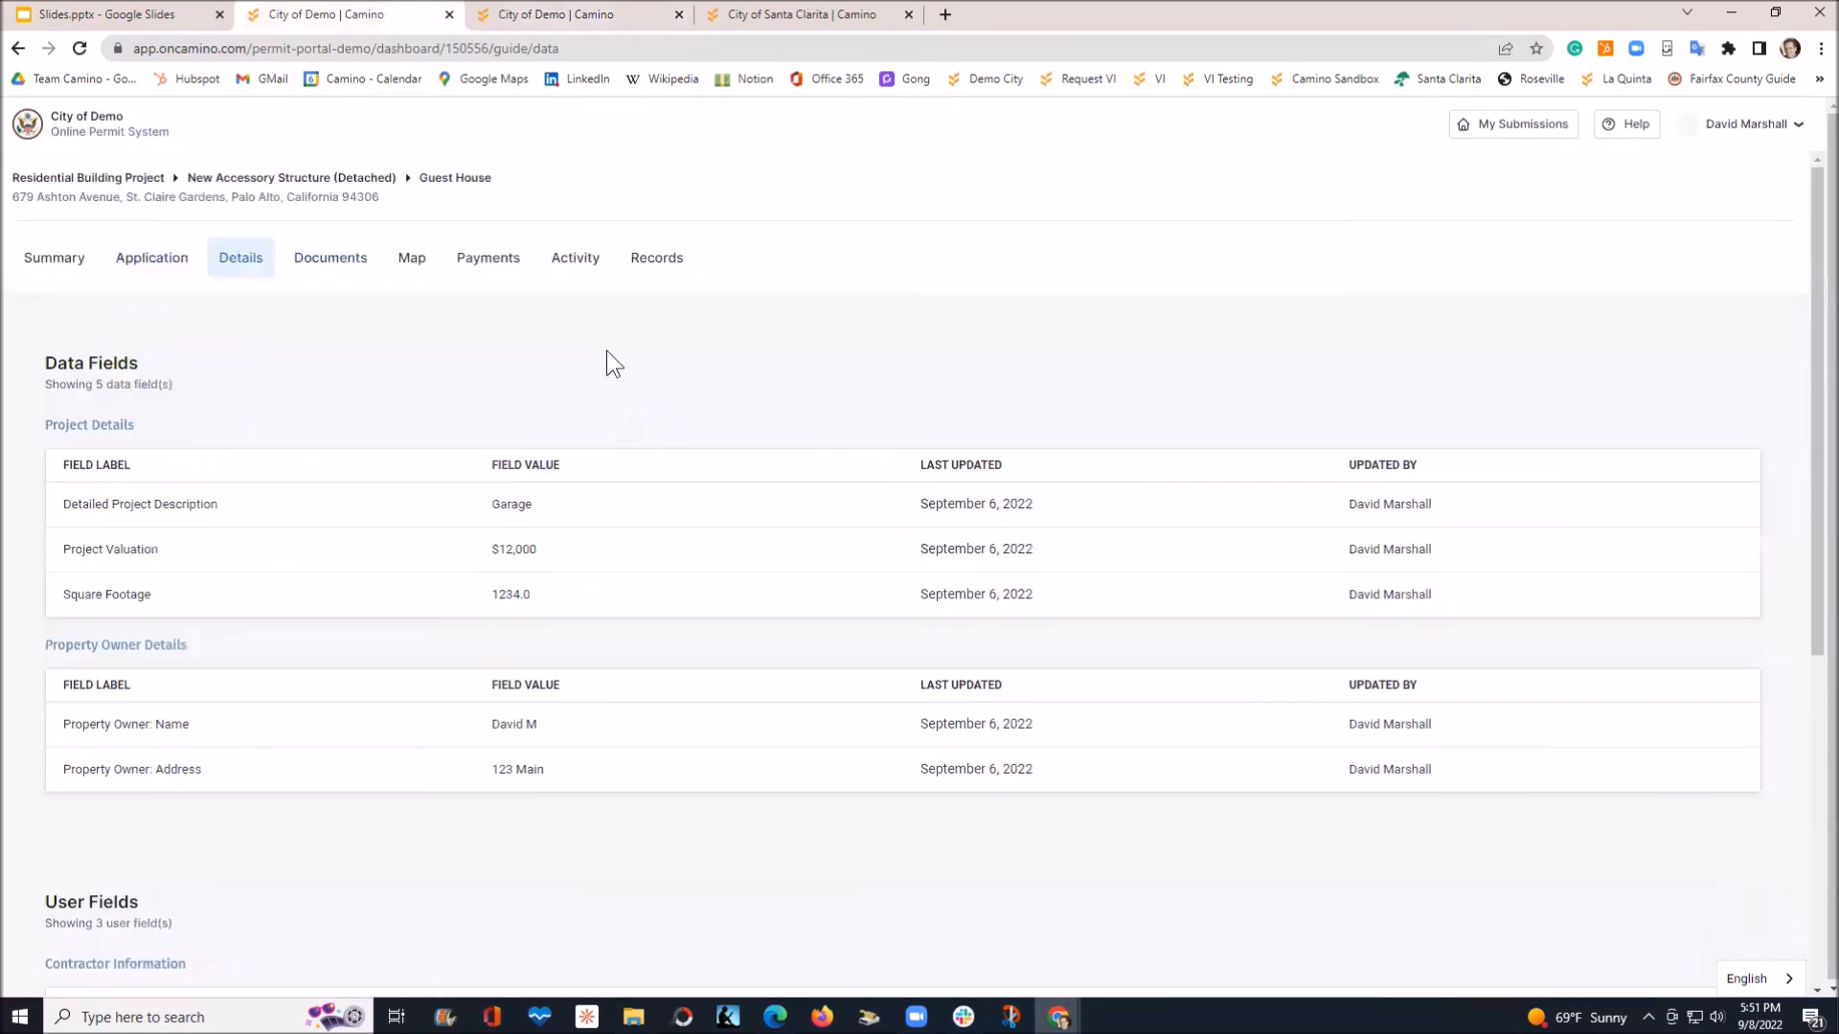
{"action": "left_click", "coordinate": [420, 273]}
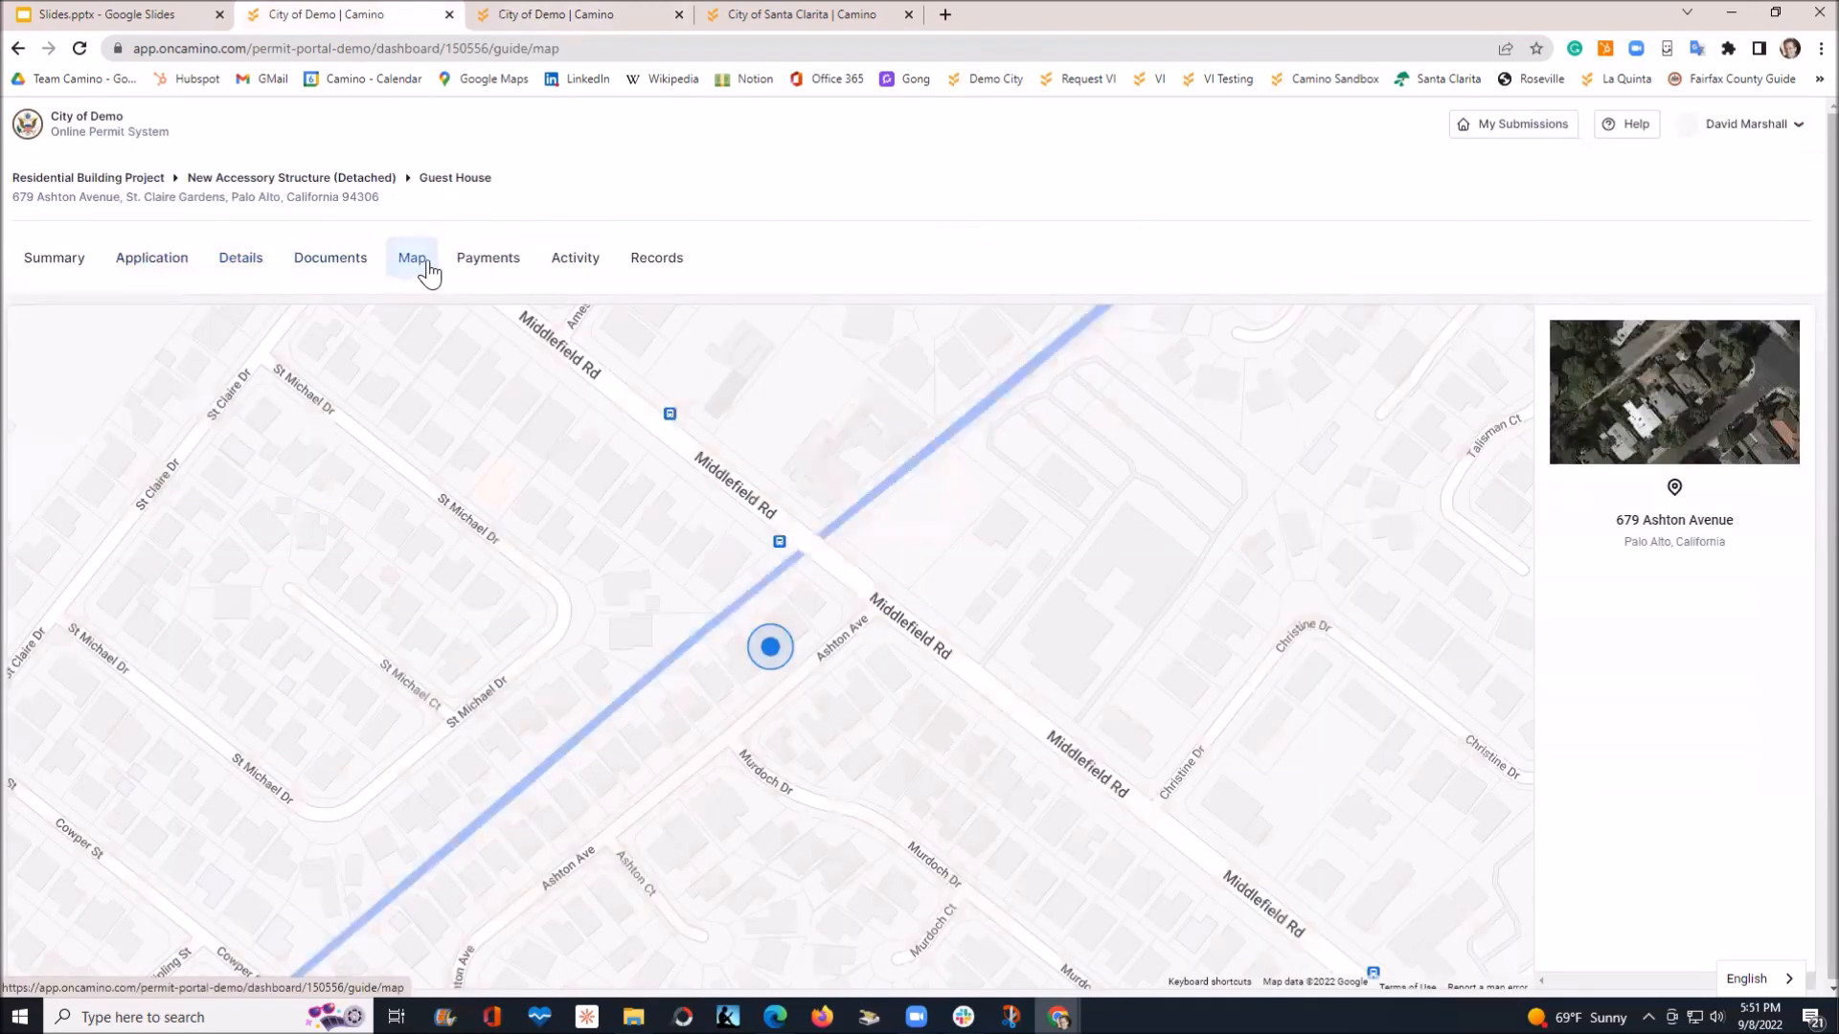
{"action": "left_click", "coordinate": [487, 264]}
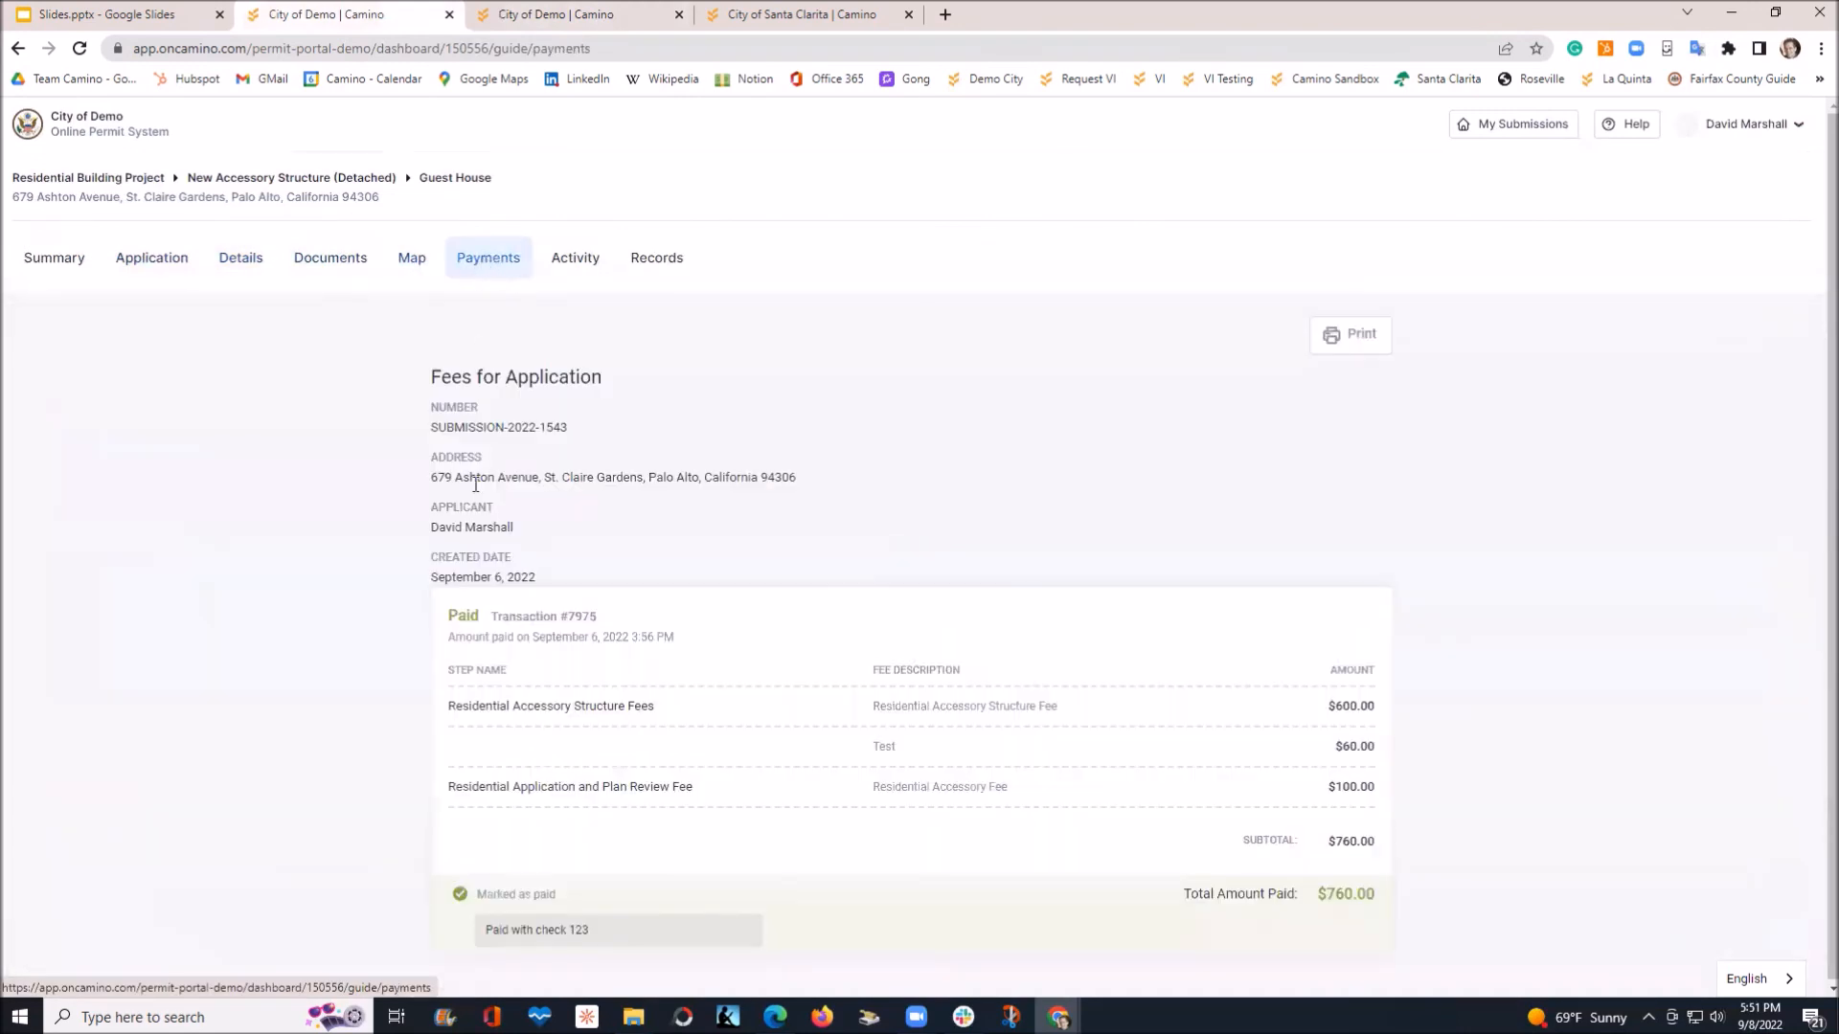